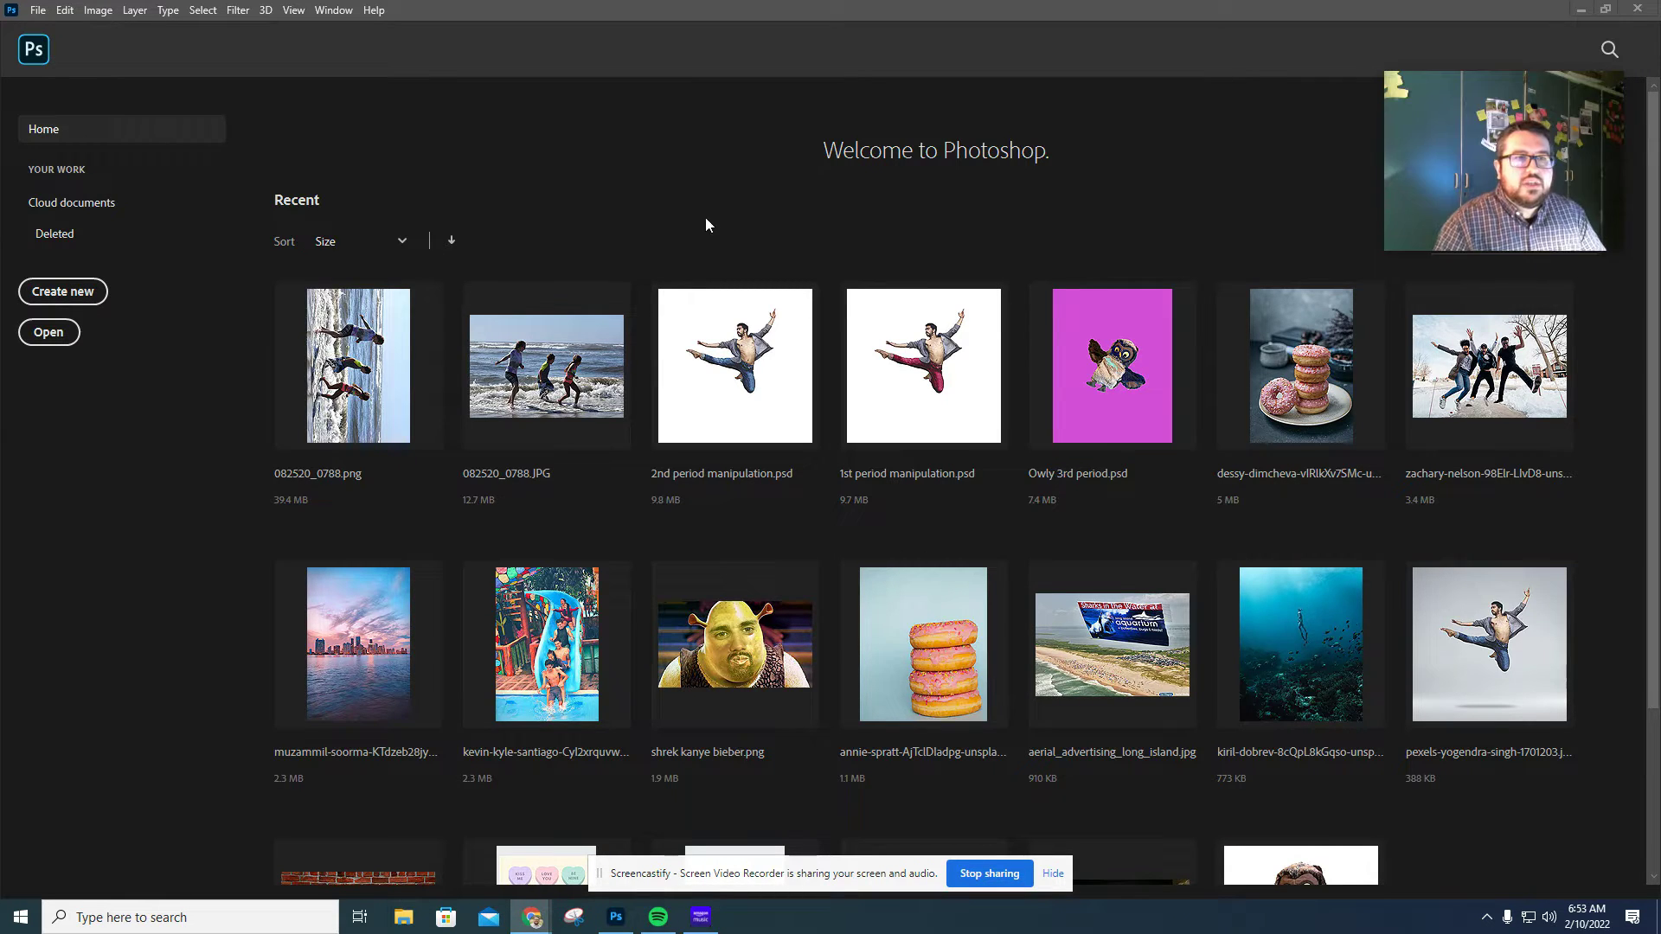
Open pexels-yogendra-singh-1701203.jpg, the jumping dancer photo, from the Downloads folder.
{"action": "left_click", "coordinate": [49, 338]}
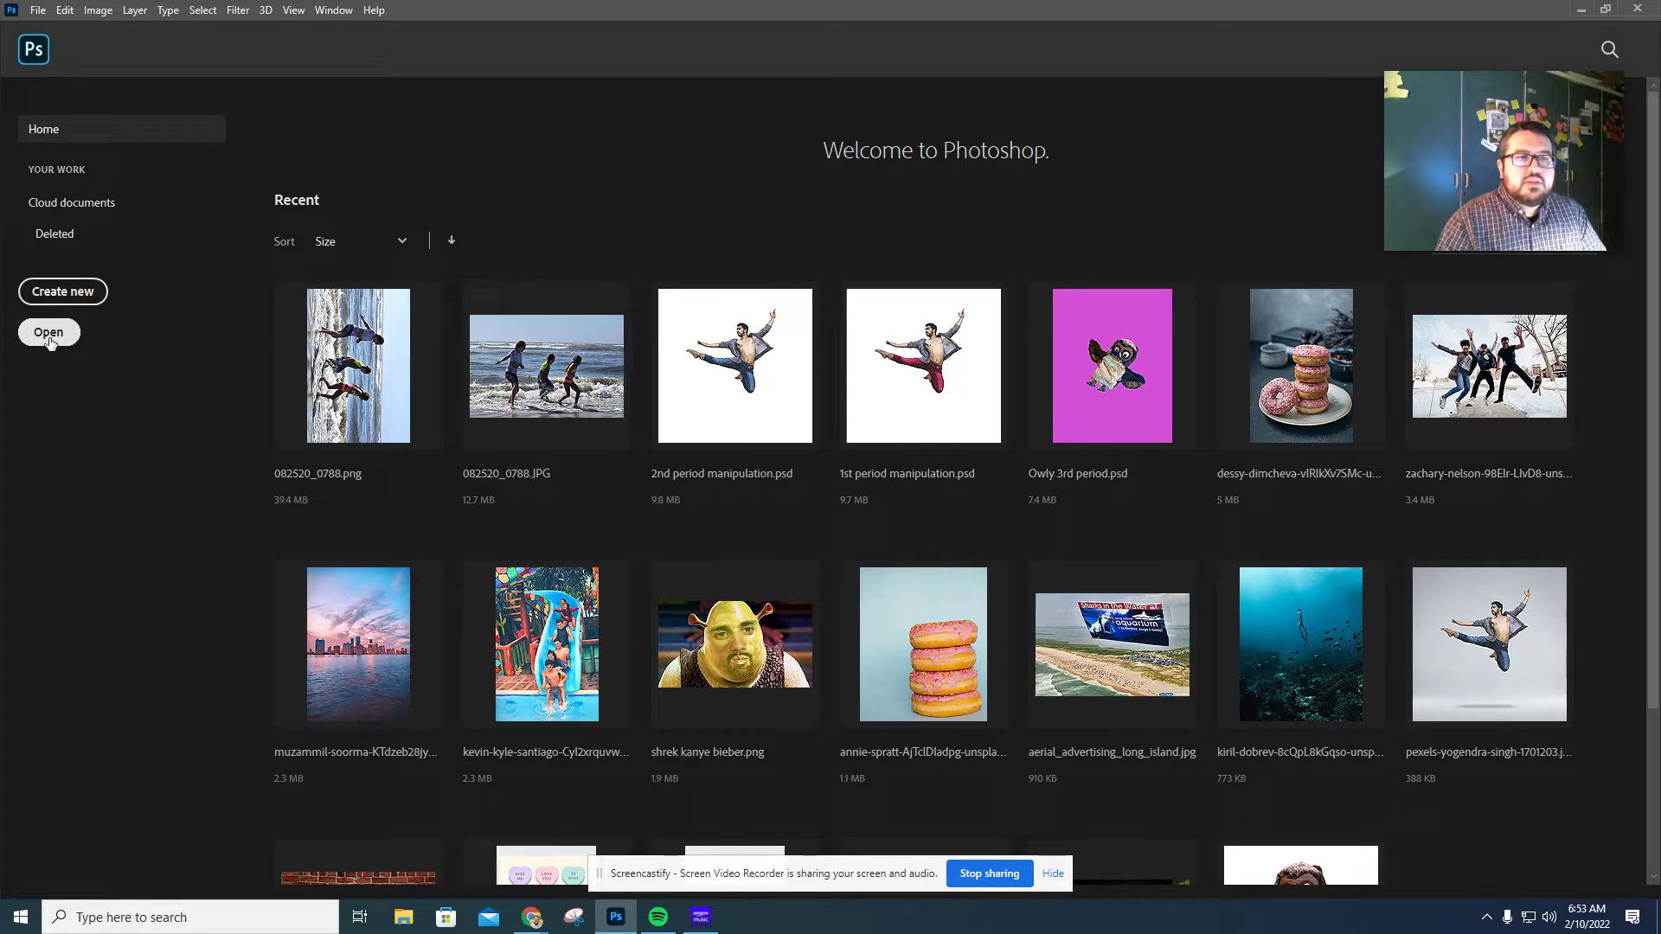
{"action": "left_click", "coordinate": [50, 337]}
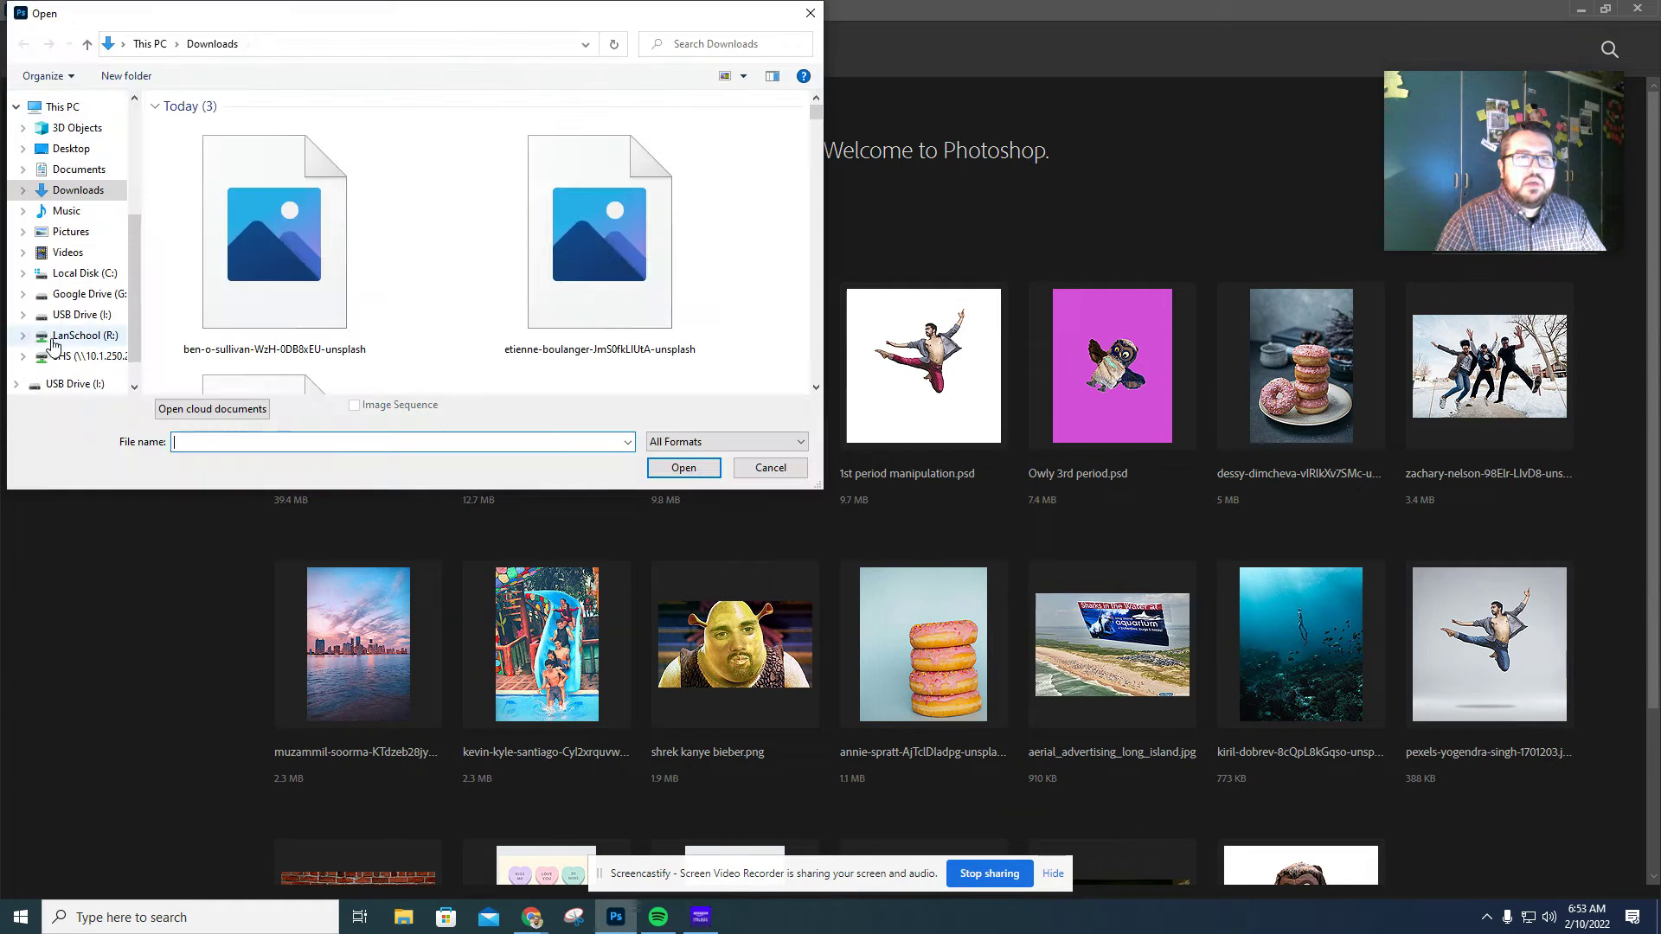
{"action": "scroll", "coordinate": [486, 347], "scroll_direction": "down", "scroll_amount": 3}
{"action": "scroll", "coordinate": [467, 345], "scroll_direction": "down", "scroll_amount": 3}
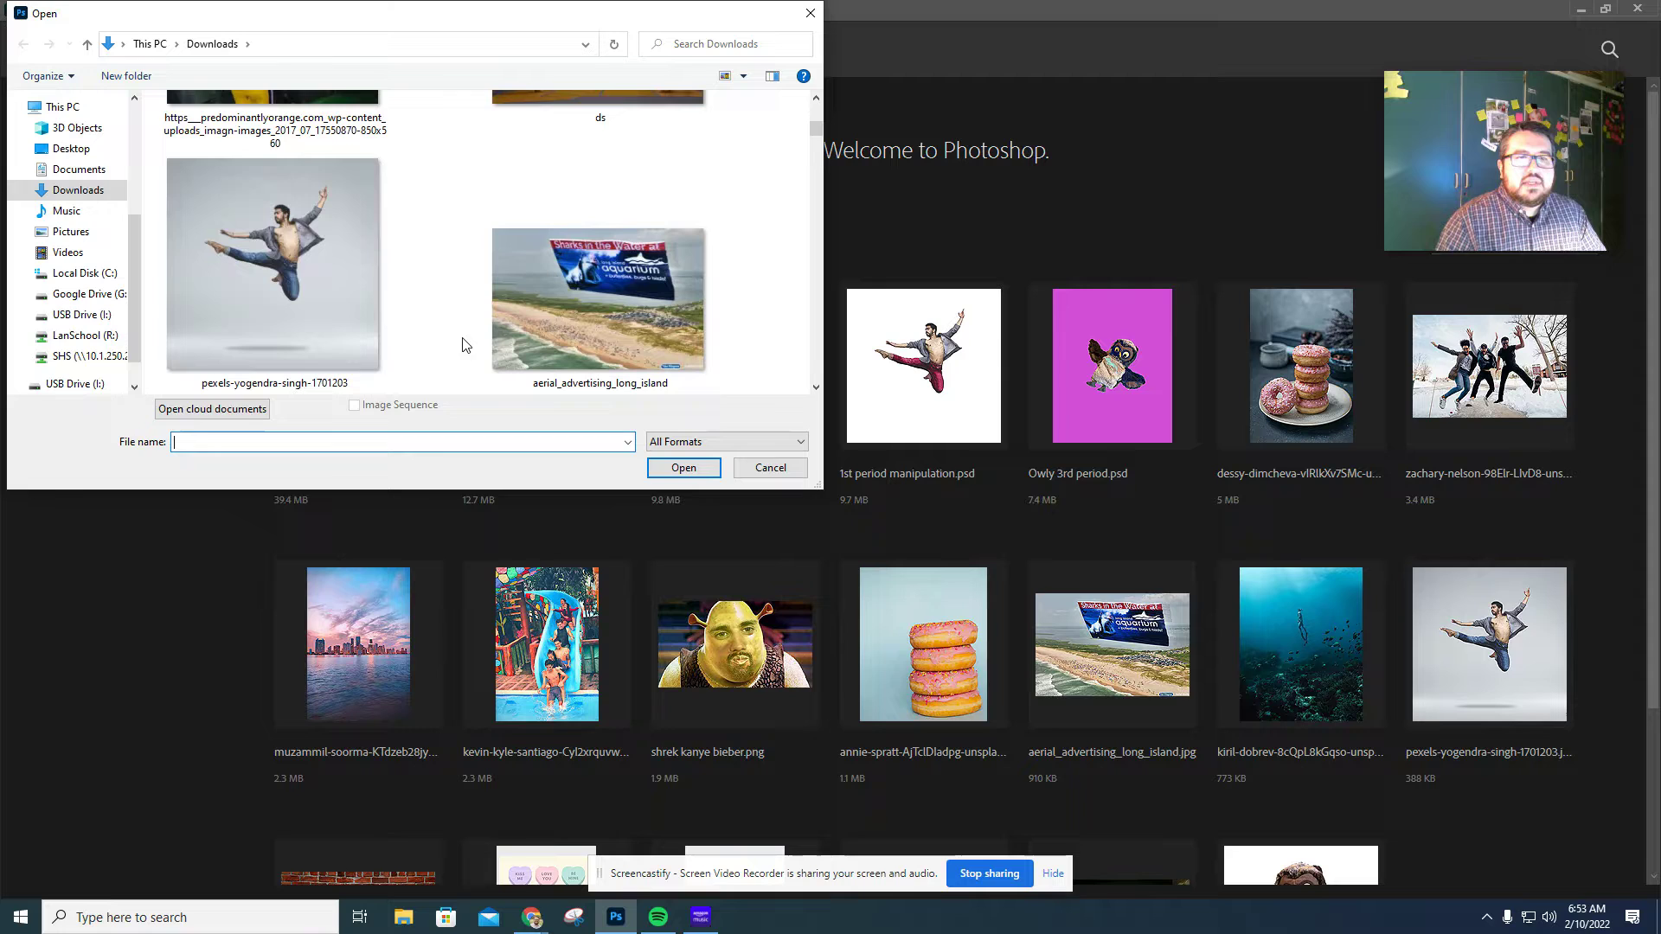
{"action": "double_click", "coordinate": [293, 271]}
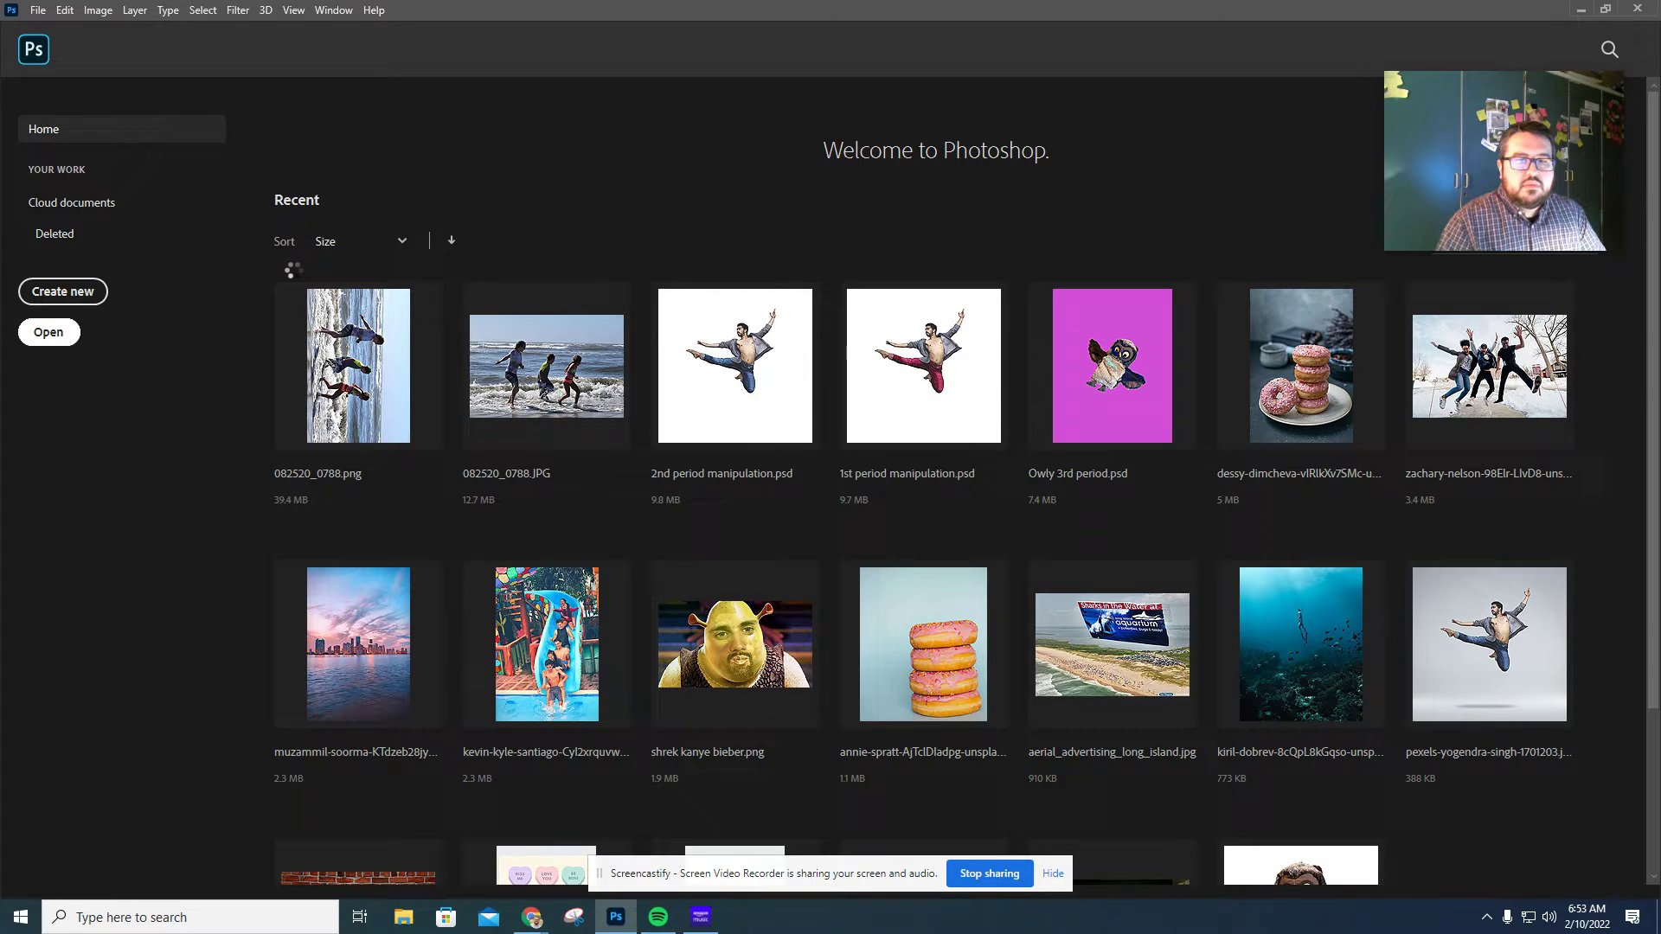
{"action": "left_click_drag", "start_coordinate": [848, 876], "coordinate": [35, 798]}
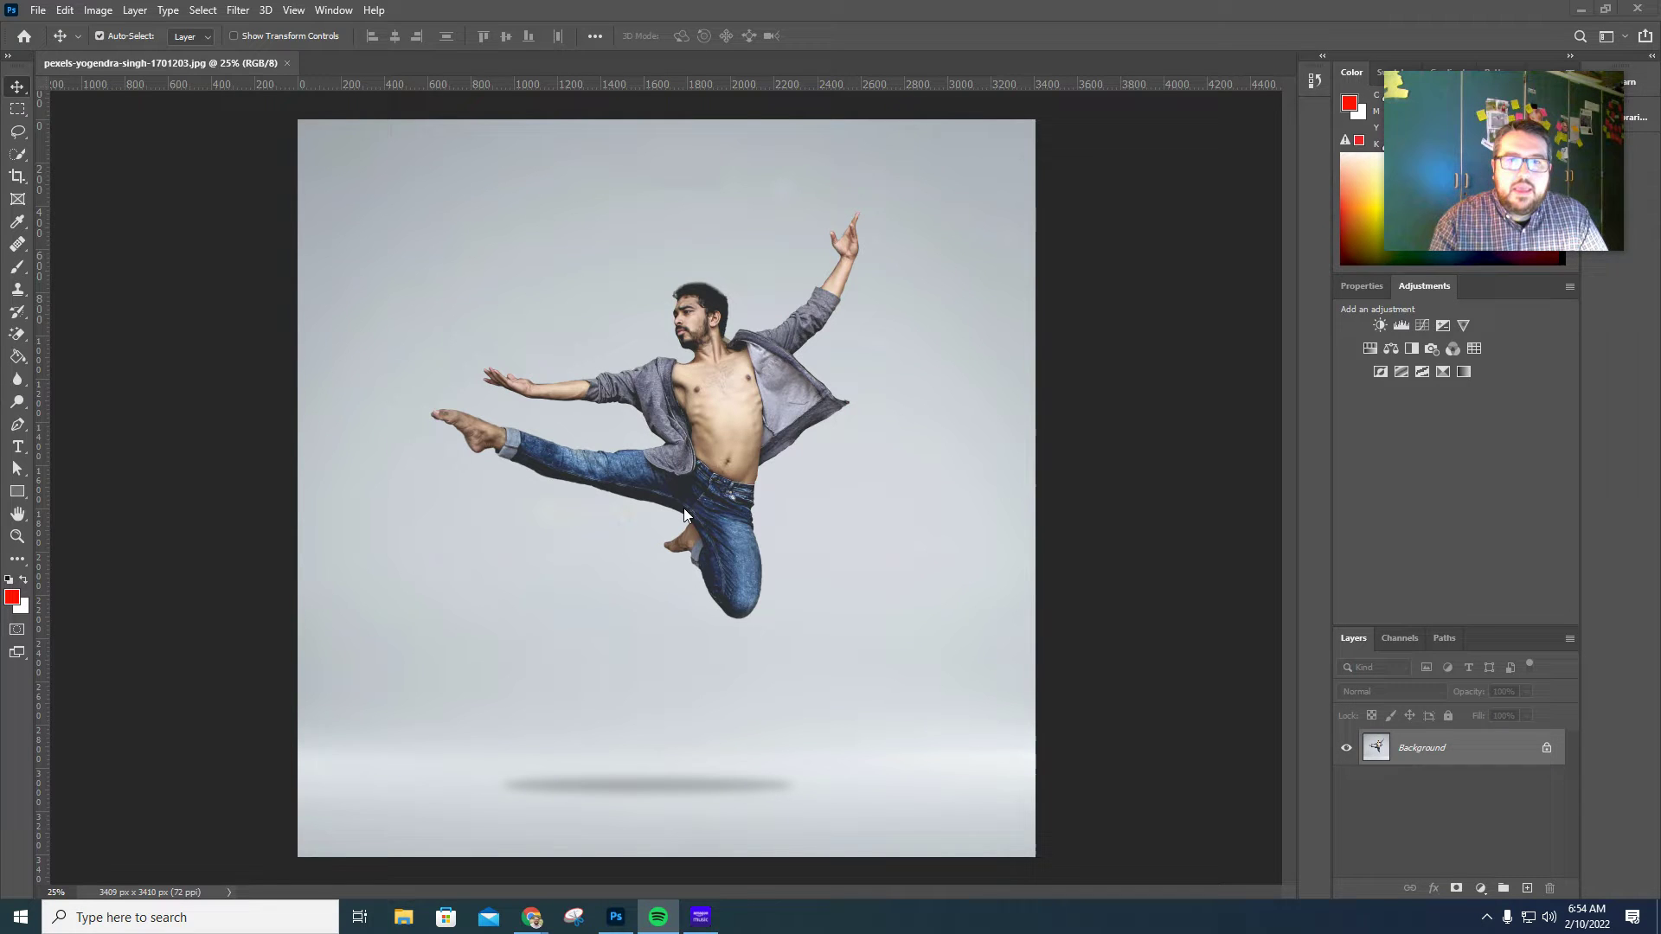
Duplicate the Background layer to create a Background copy layer.
{"action": "left_click", "coordinate": [1493, 752]}
{"action": "right_click", "coordinate": [1473, 751]}
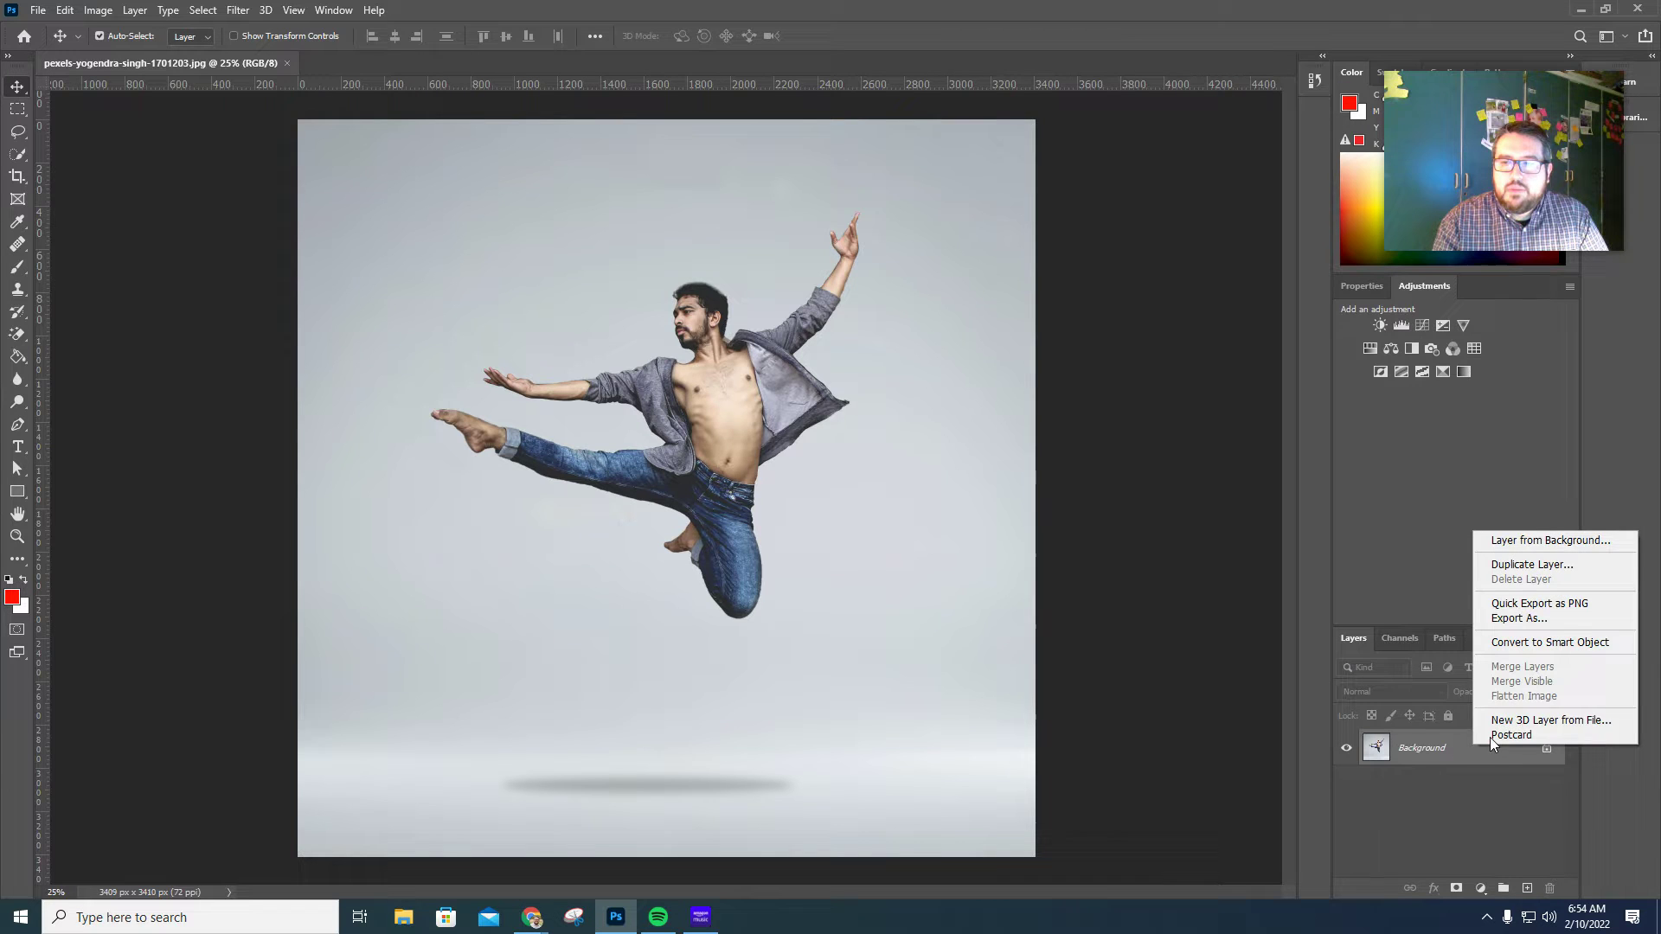
{"action": "left_click", "coordinate": [1524, 564]}
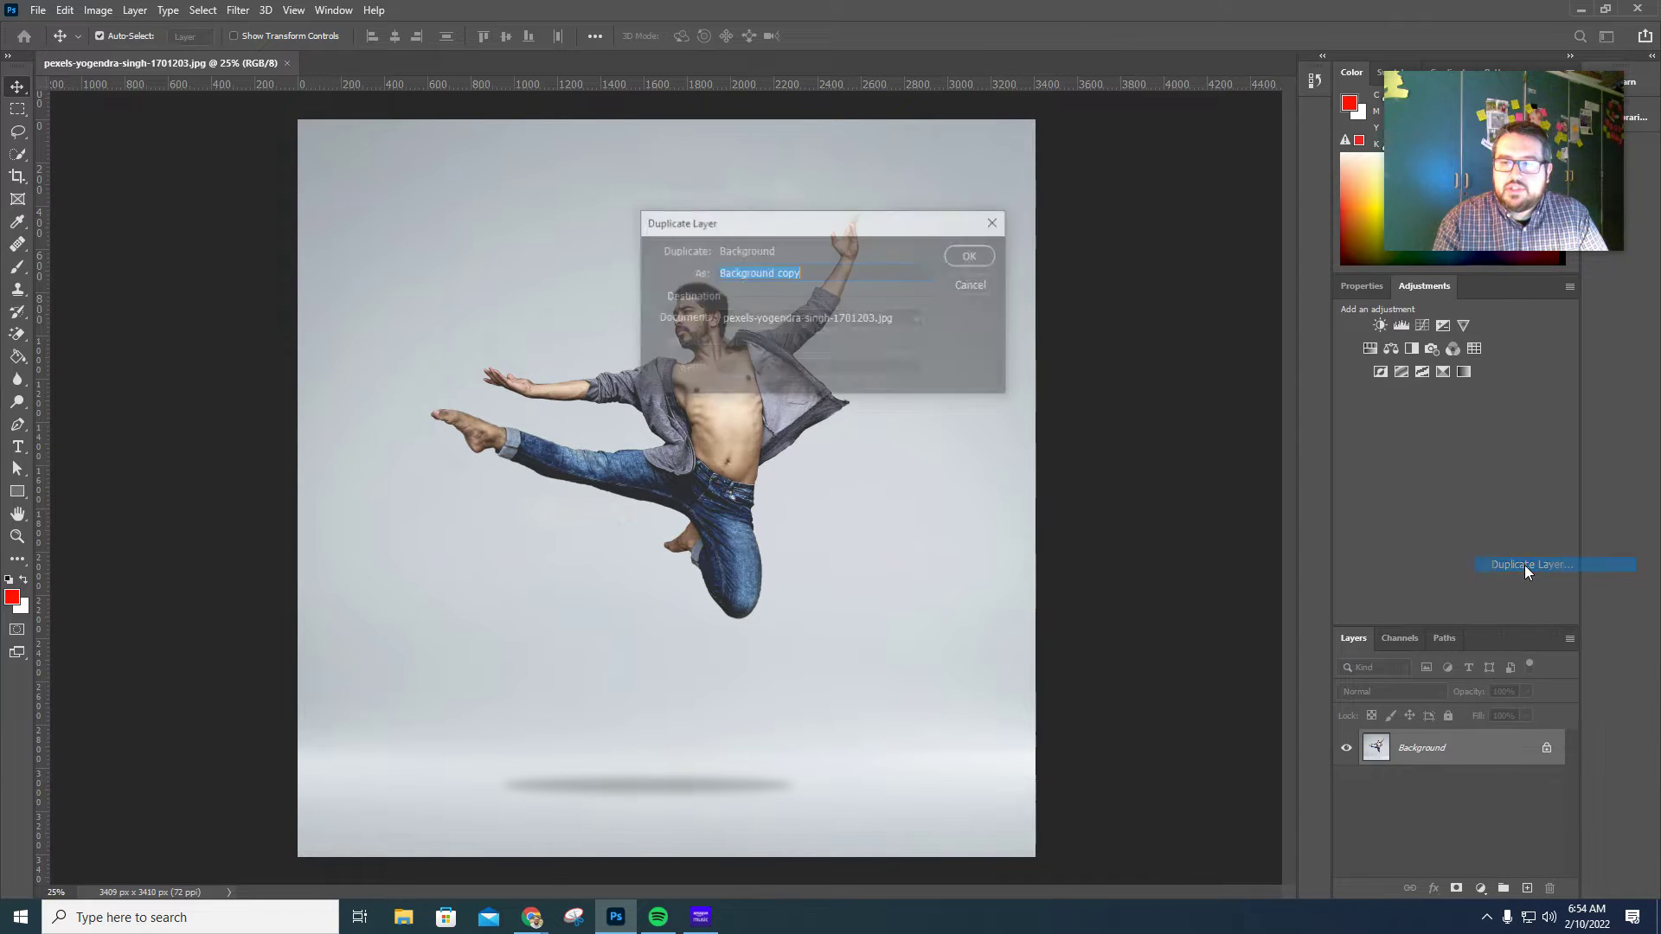
{"action": "left_click", "coordinate": [972, 258]}
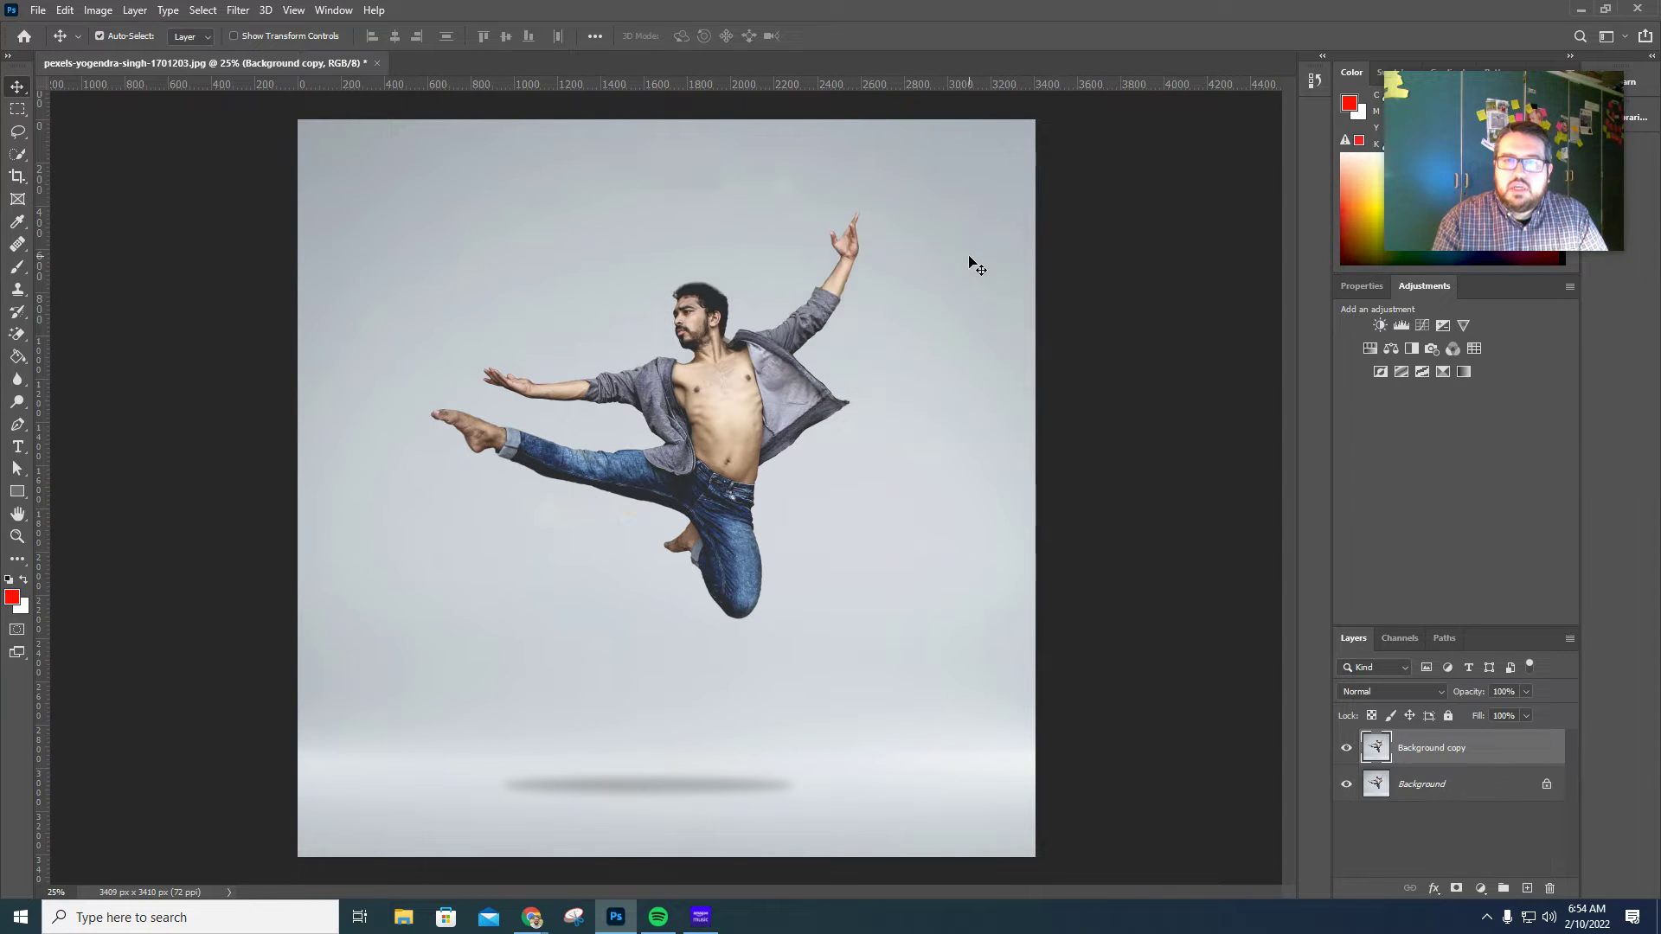
Make Background copy the active layer and hide the original Background layer.
{"action": "right_click", "coordinate": [1468, 783]}
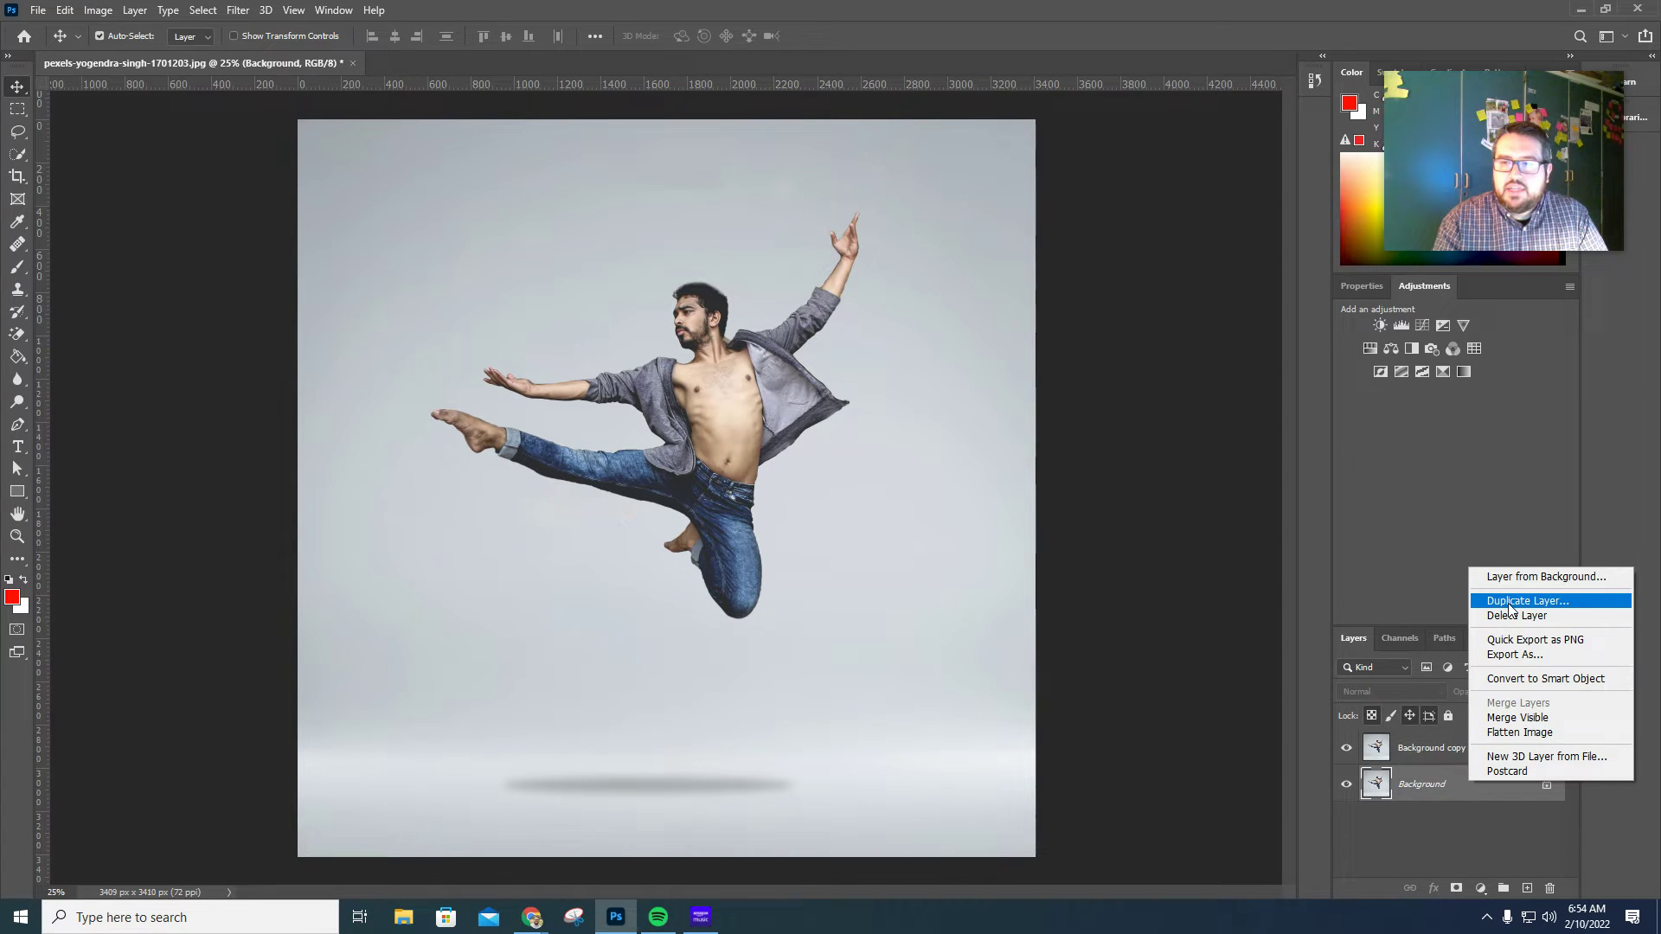
{"action": "left_click", "coordinate": [1434, 757]}
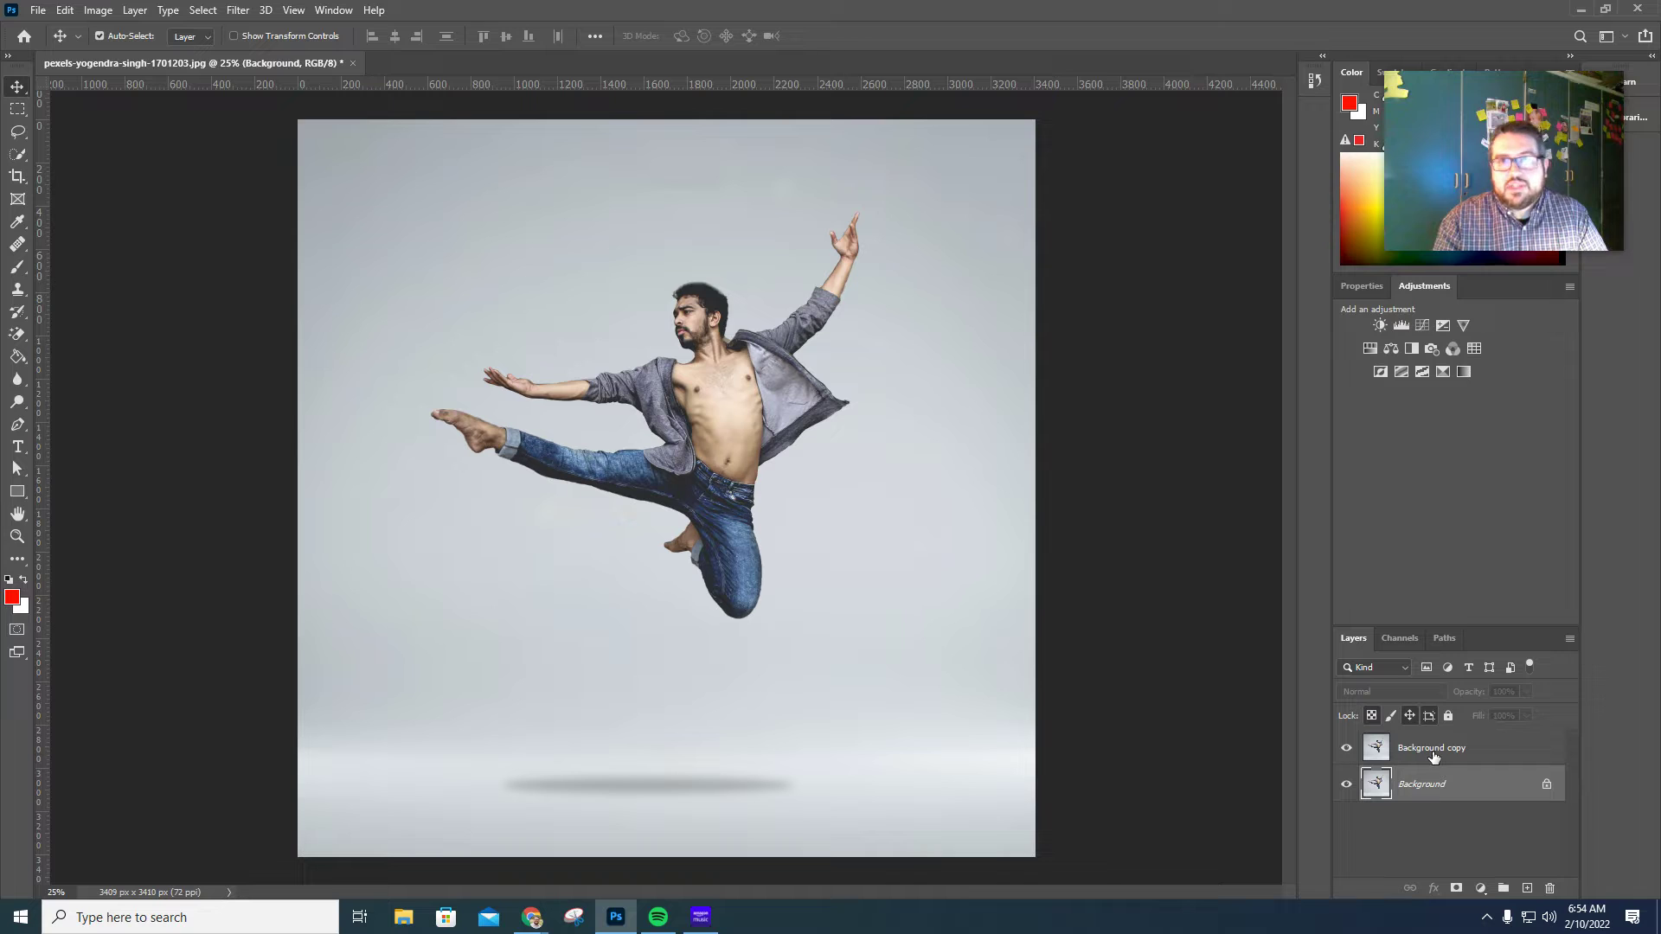
{"action": "left_click", "coordinate": [1489, 749]}
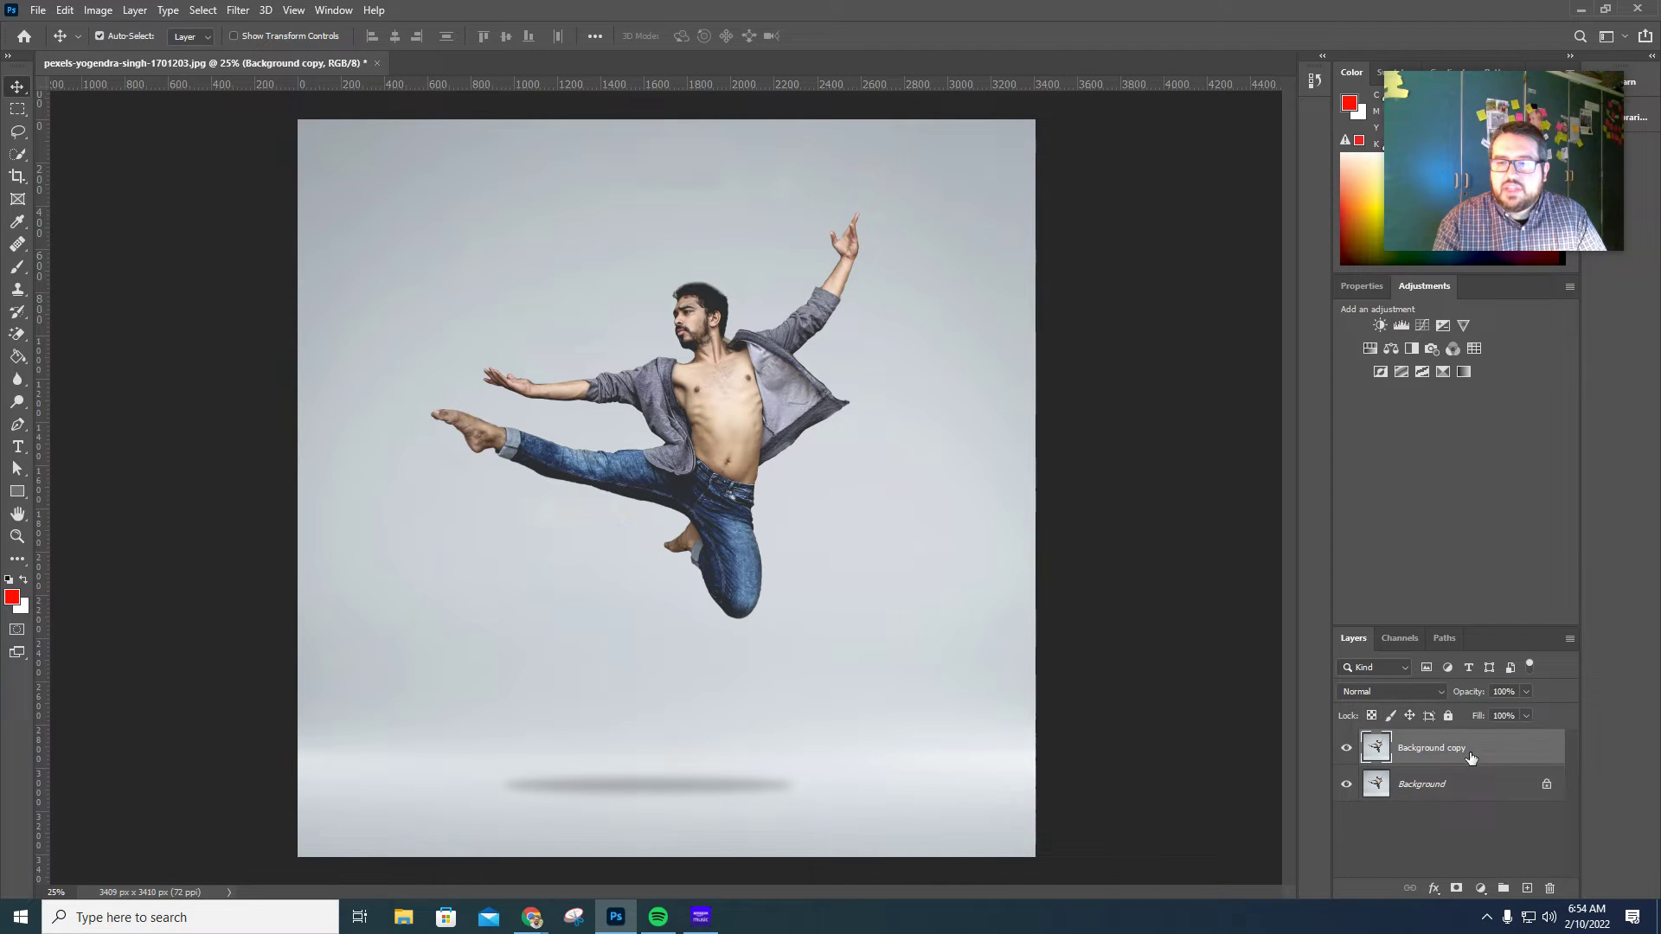
{"action": "left_click", "coordinate": [1345, 785]}
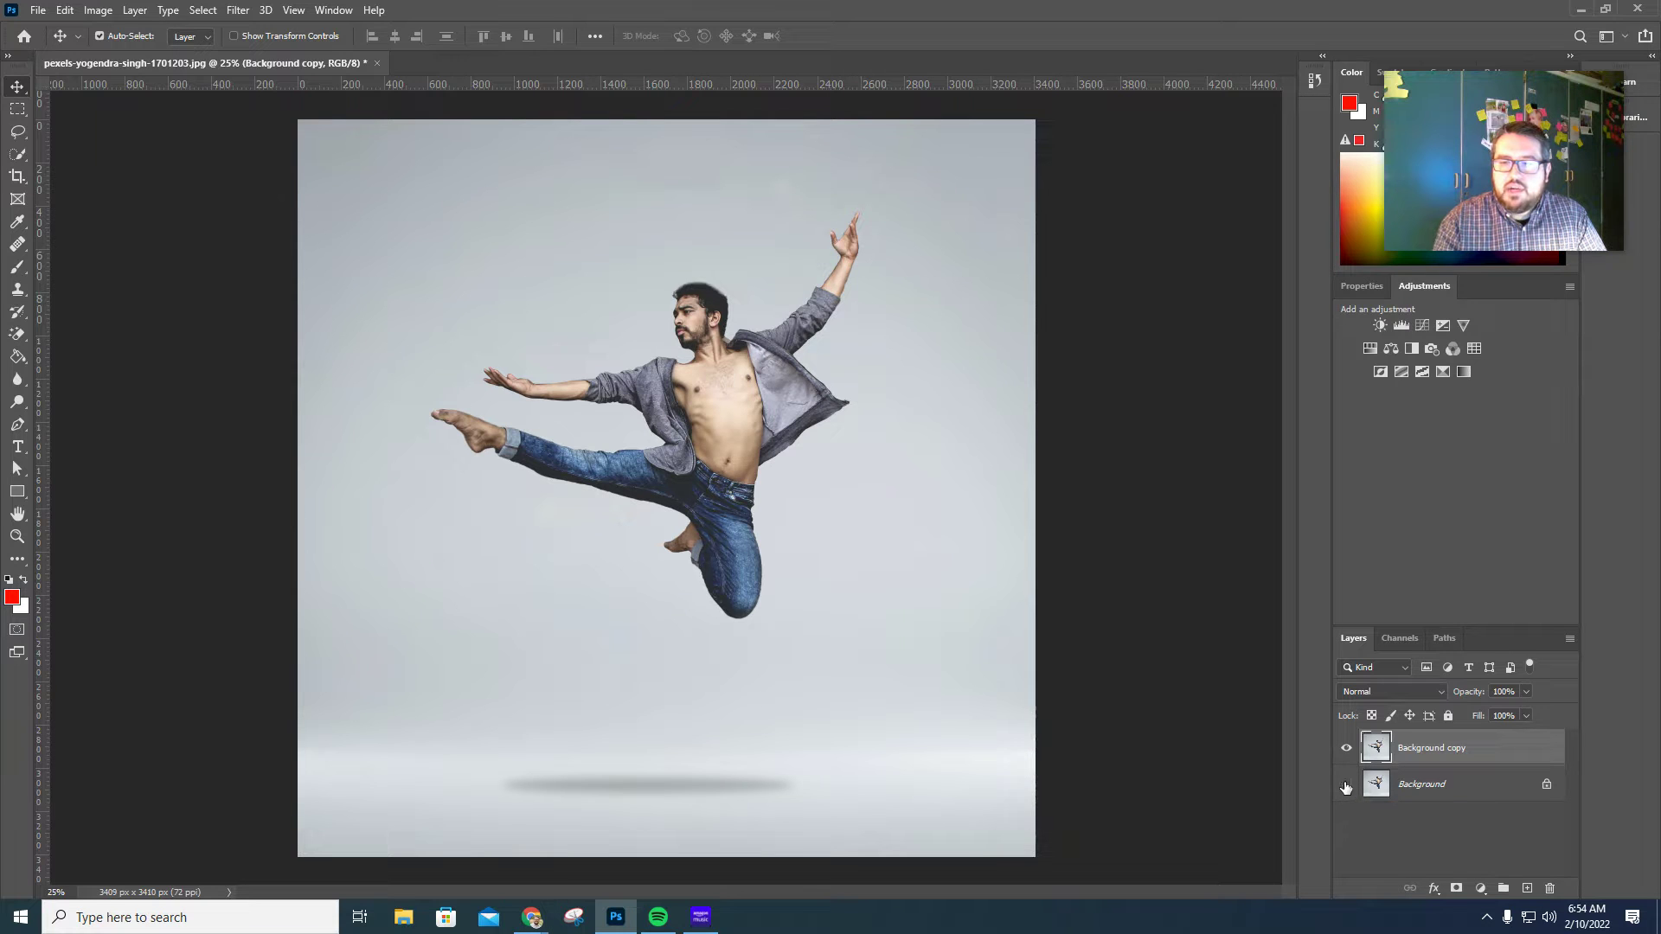
Brush over the dancer with the Quick Selection tool, zooming in to check his outline.
{"action": "left_click", "coordinate": [17, 154]}
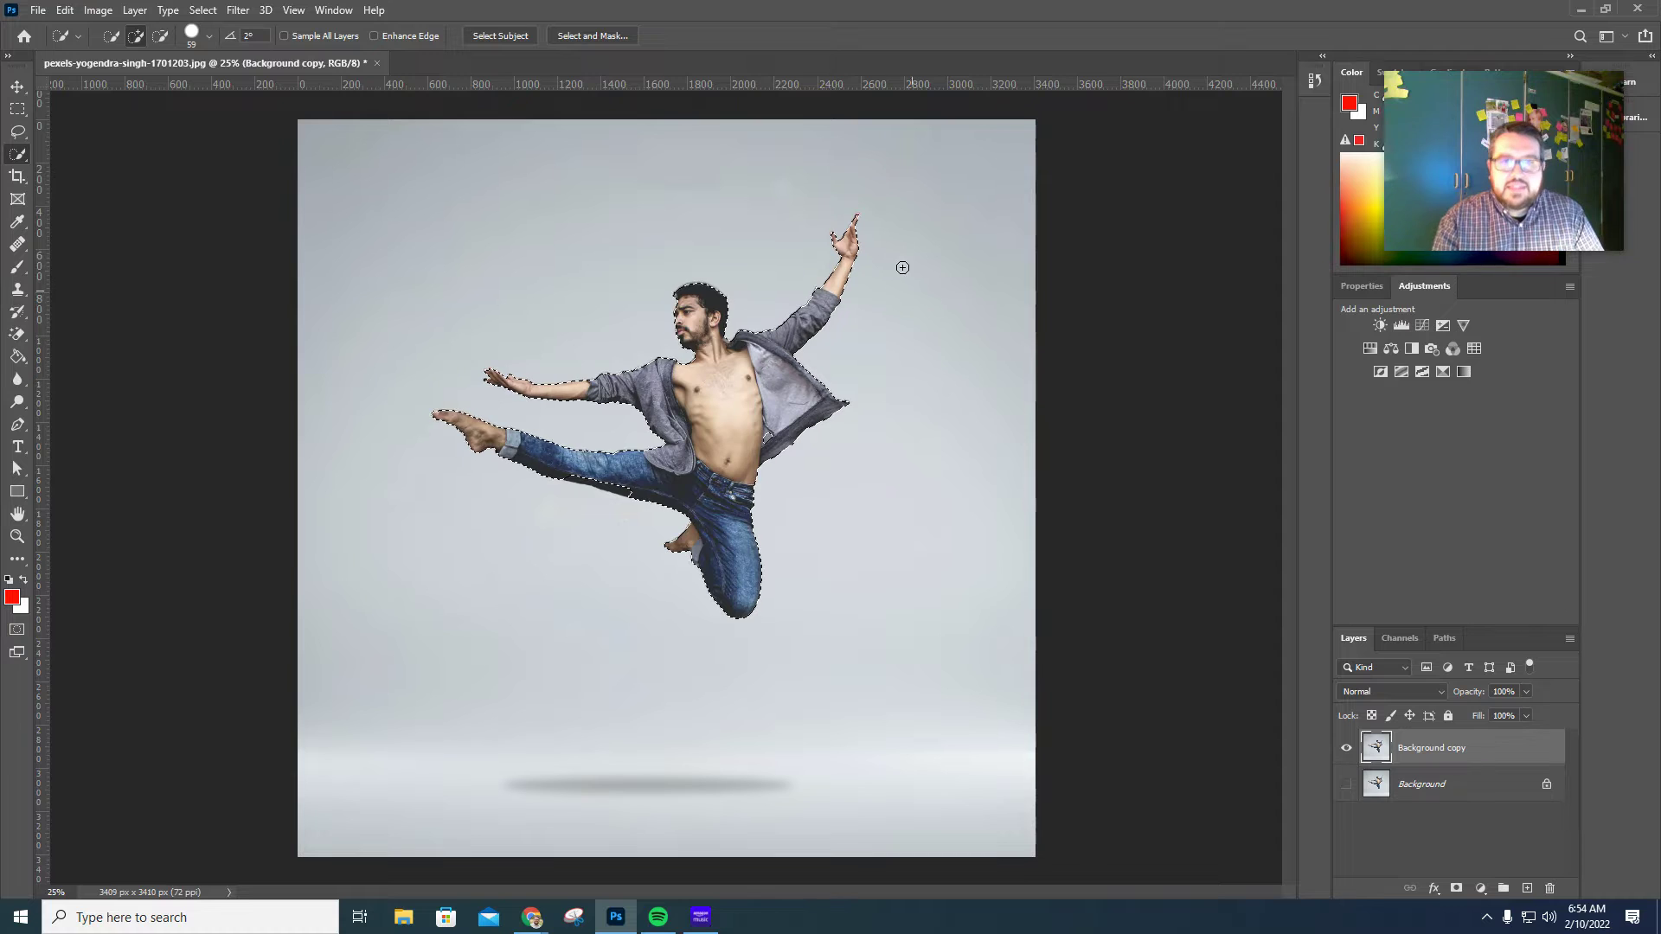
{"action": "scroll", "coordinate": [659, 498], "scroll_direction": "up", "scroll_amount": 3}
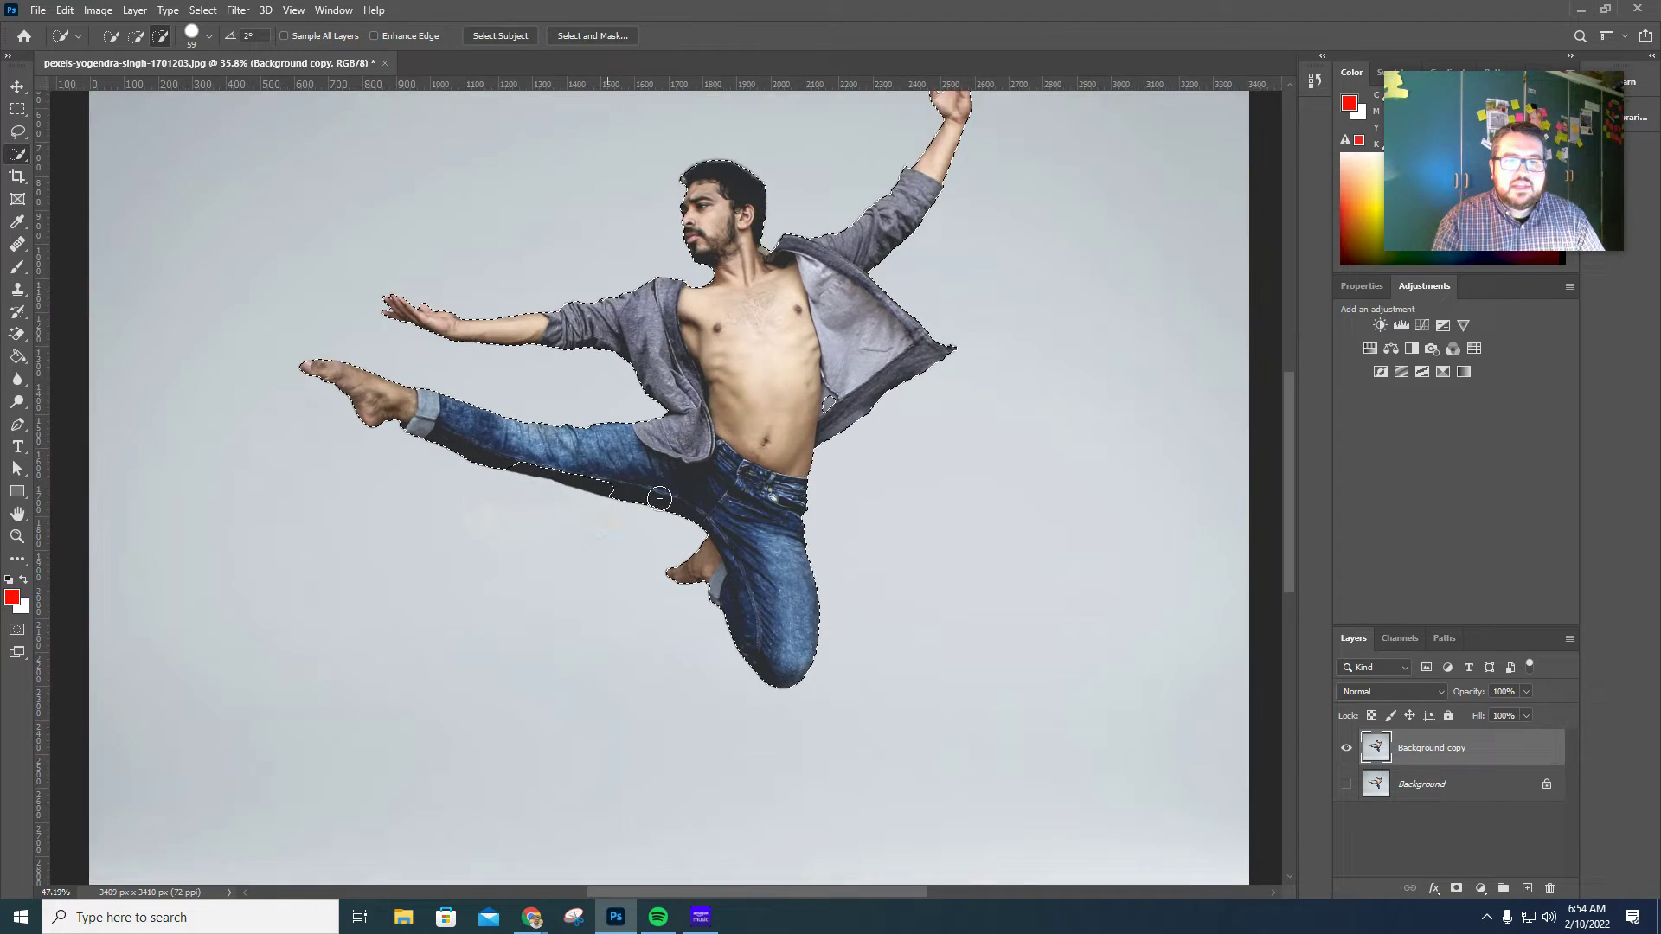
{"action": "scroll", "coordinate": [659, 499], "scroll_direction": "up", "scroll_amount": 3}
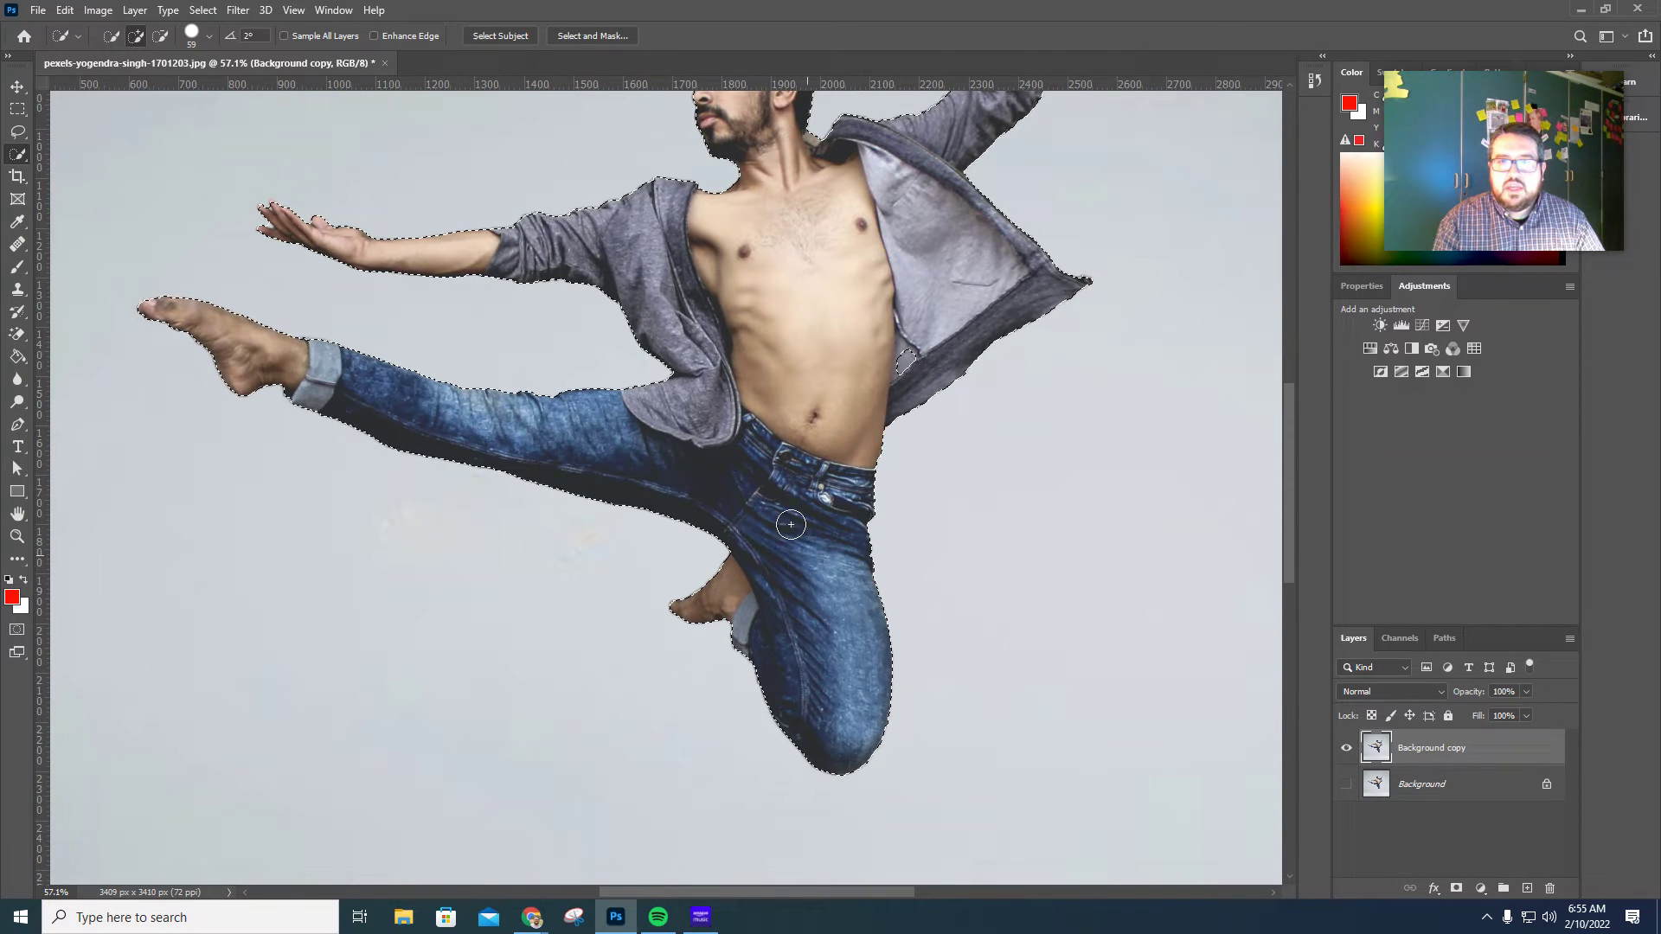
{"action": "scroll", "coordinate": [761, 580], "scroll_direction": "up", "scroll_amount": 4}
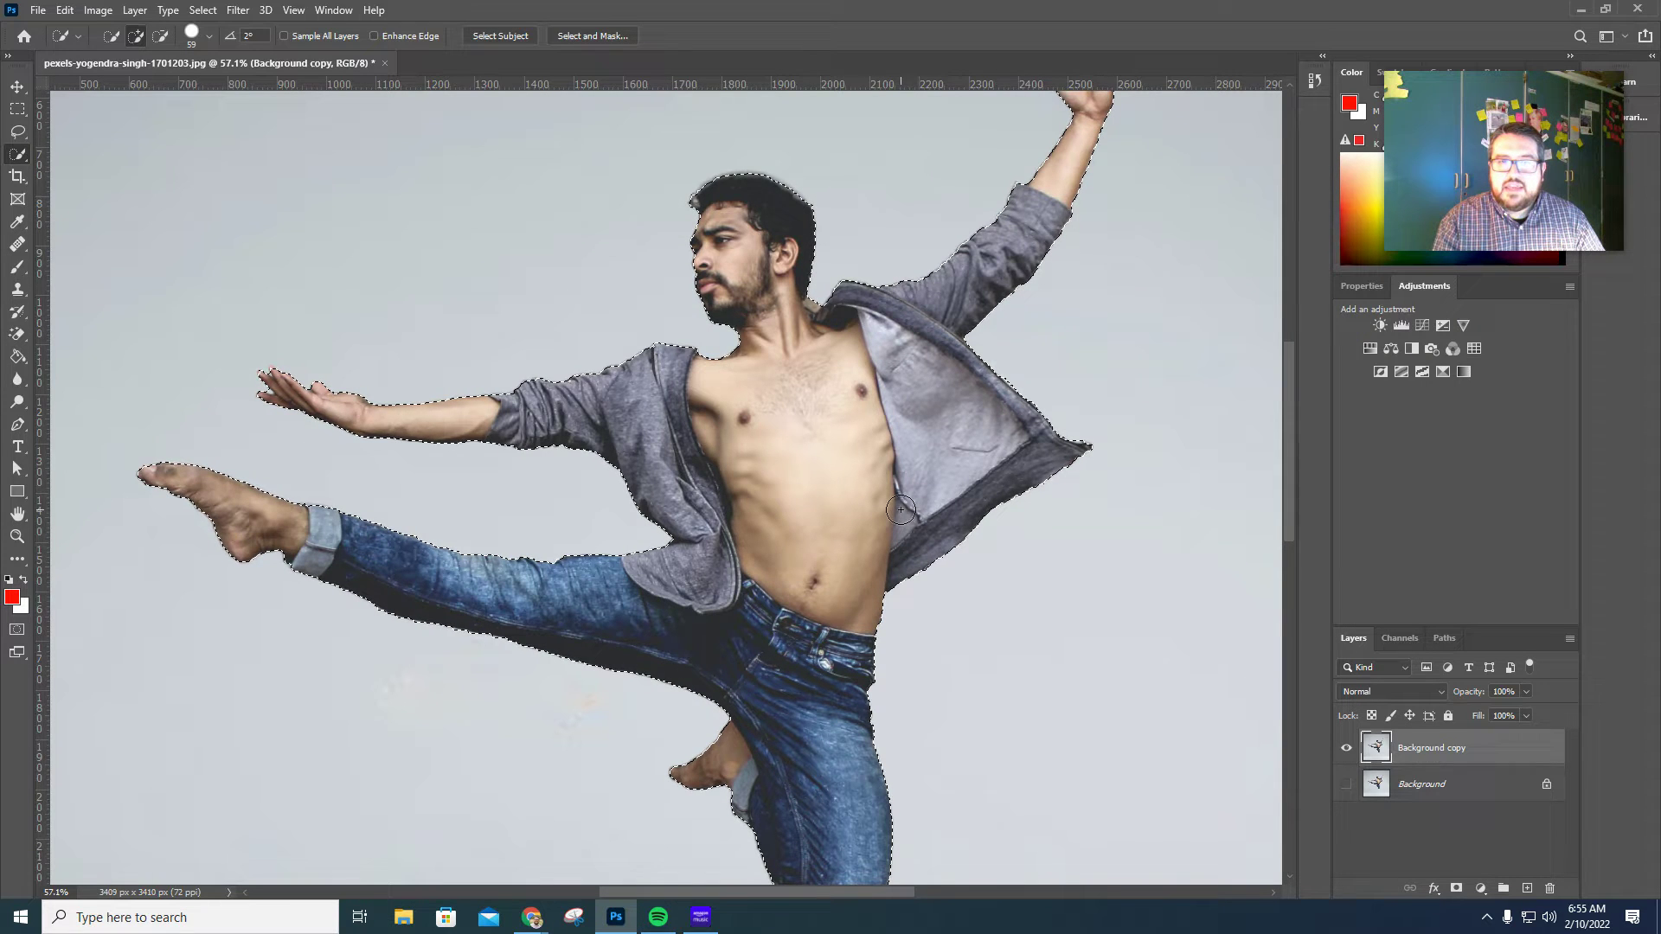
{"action": "scroll", "coordinate": [779, 368], "scroll_direction": "up", "scroll_amount": 1}
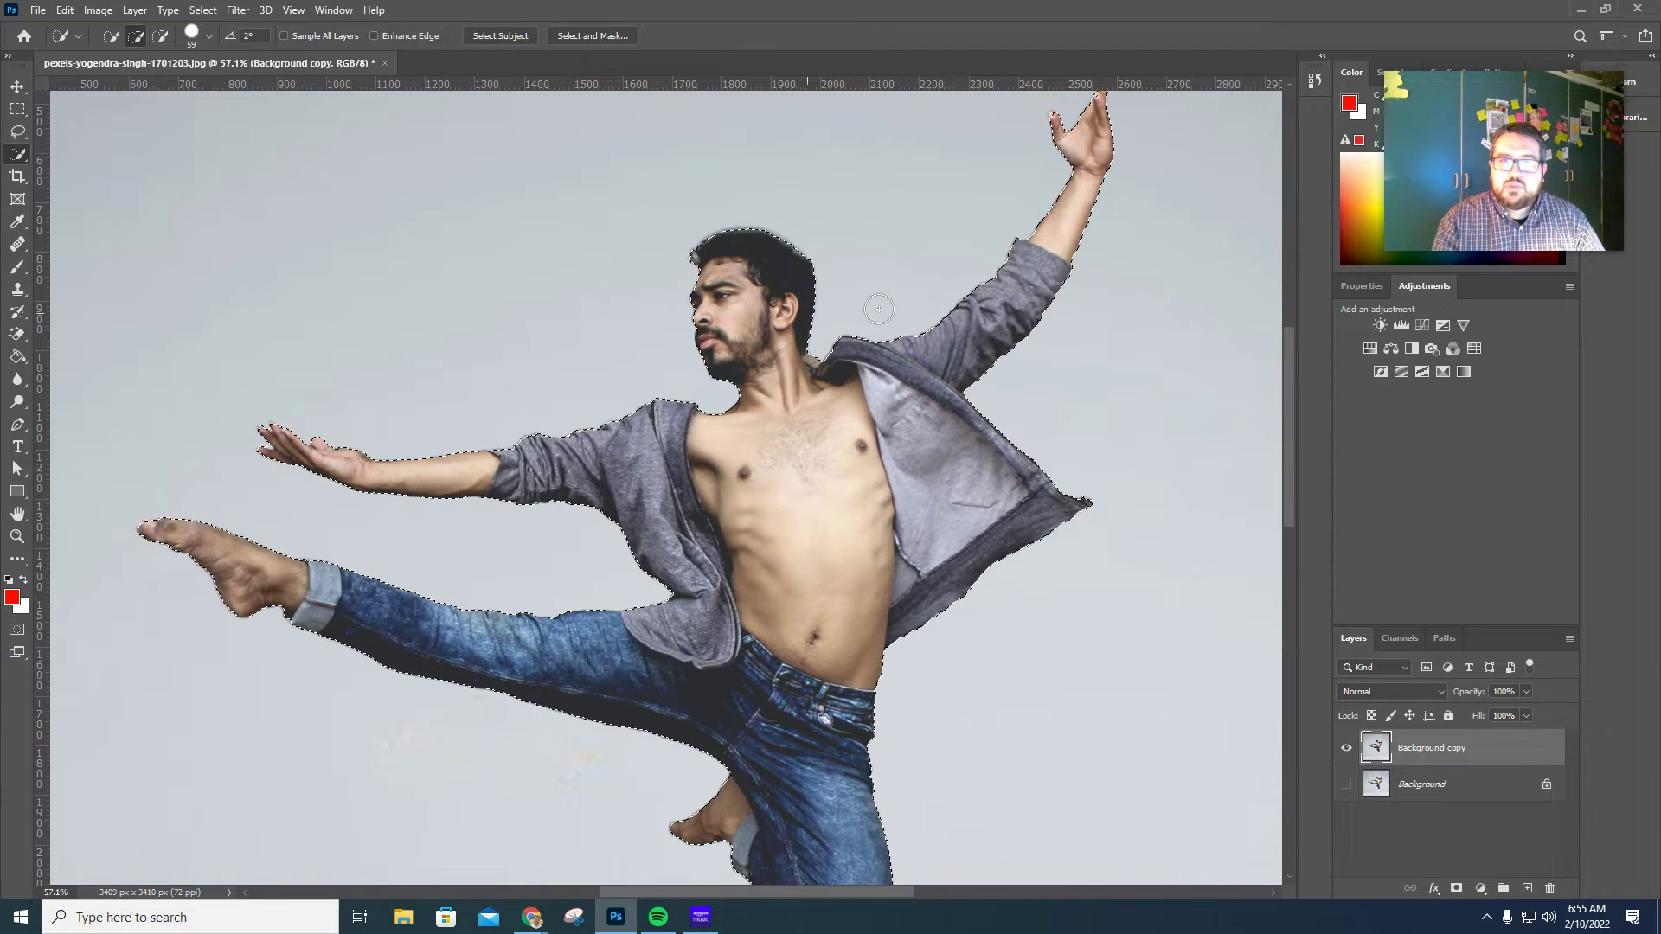
{"action": "scroll", "coordinate": [880, 309], "scroll_direction": "up", "scroll_amount": 2}
{"action": "scroll", "coordinate": [1151, 200], "scroll_direction": "up", "scroll_amount": 1}
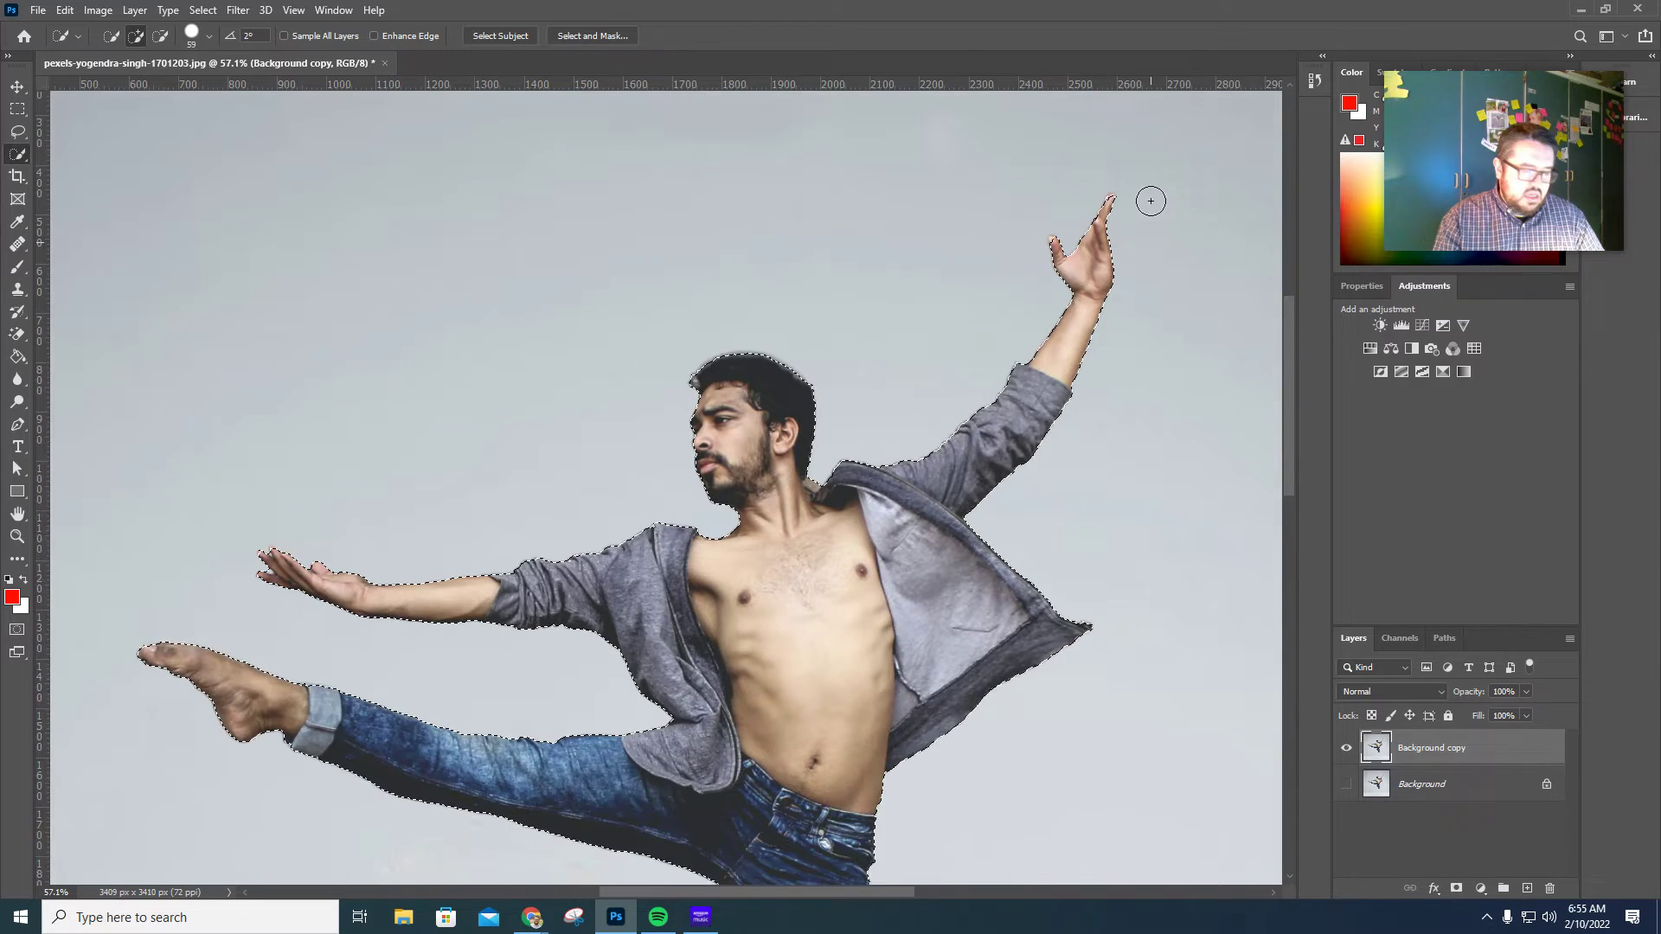
Shrink the Quick Selection brush to 14 px and extend the selection across the fingertips.
{"action": "scroll", "coordinate": [1151, 201], "scroll_direction": "up", "scroll_amount": 1}
{"action": "scroll", "coordinate": [1116, 234], "scroll_direction": "up", "scroll_amount": 10, "text": "alt"}
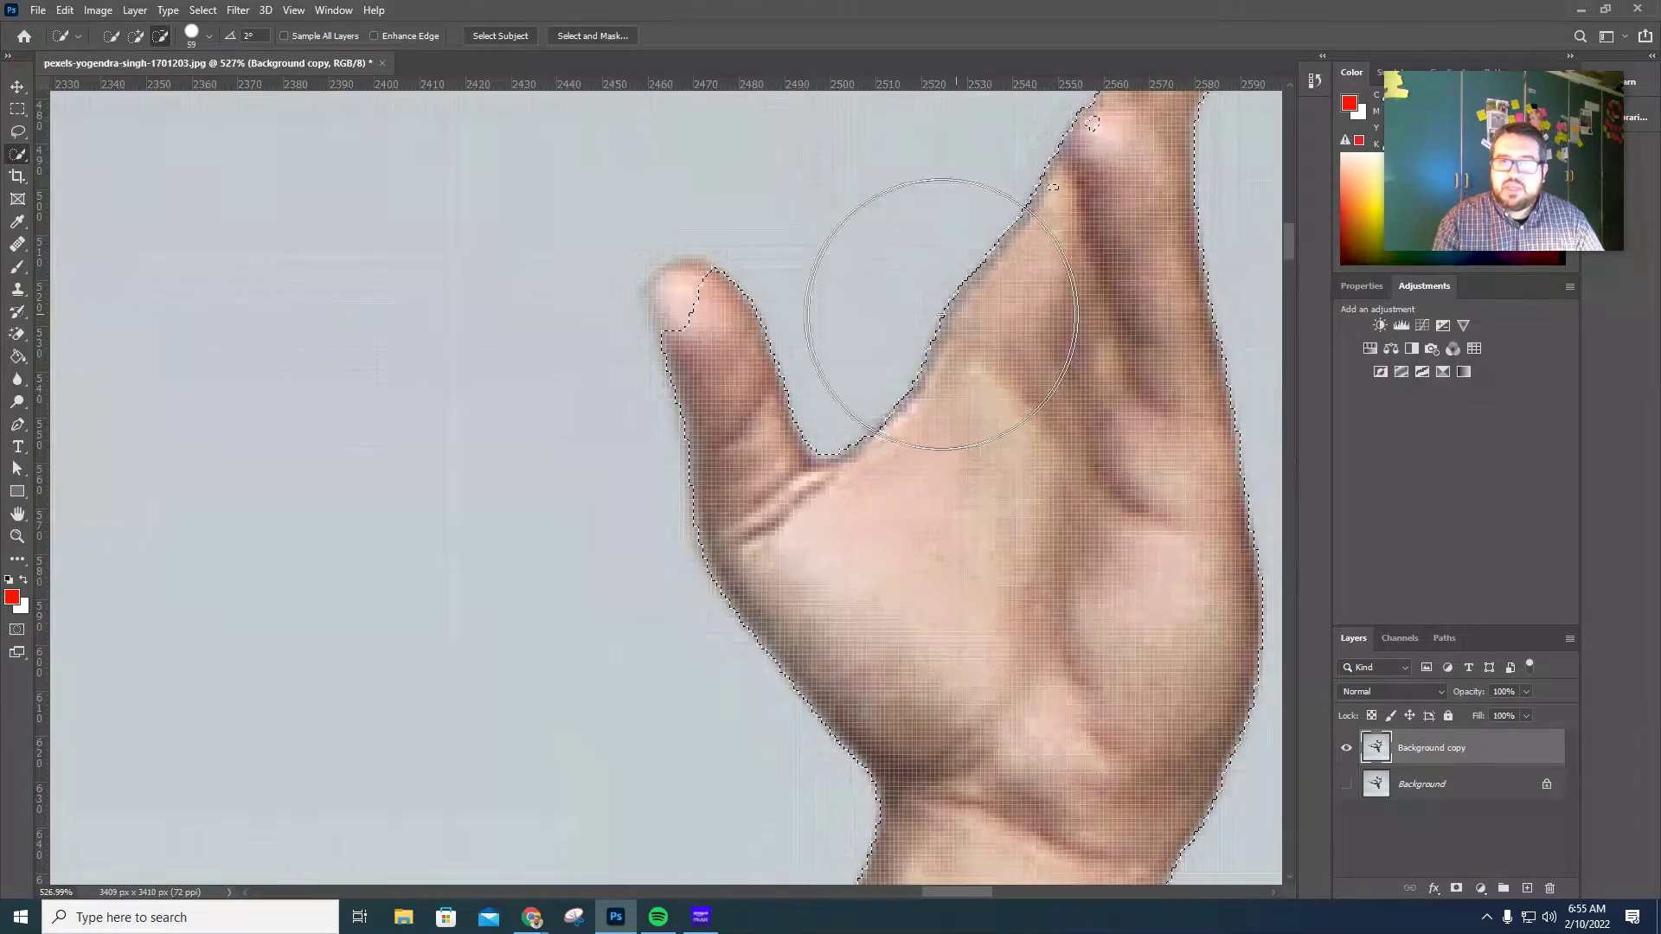
{"action": "mouse_move", "coordinate": [834, 325]}
{"action": "left_mouse_down", "text": "alt"}
{"action": "mouse_move", "coordinate": [730, 324]}
{"action": "mouse_move", "coordinate": [675, 297]}
{"action": "left_mouse_up", "text": "alt"}
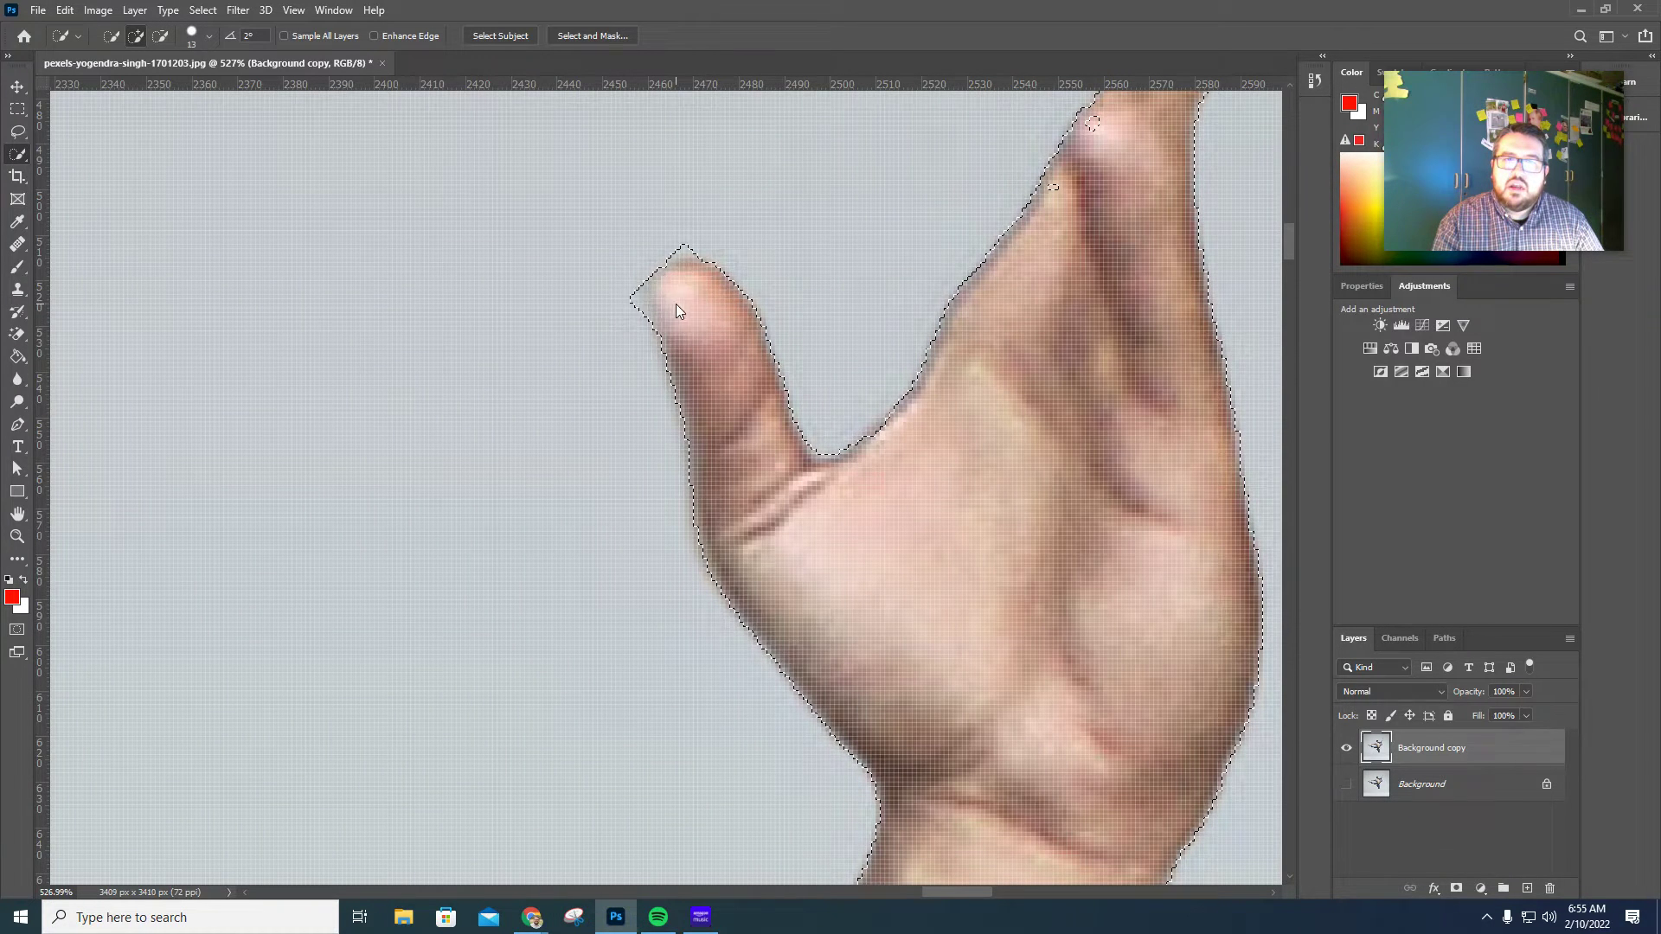
{"action": "key", "text": "ctrl+z"}
{"action": "scroll", "coordinate": [1016, 393], "scroll_direction": "down", "scroll_amount": 2}
{"action": "scroll", "coordinate": [1015, 393], "scroll_direction": "up", "scroll_amount": 2}
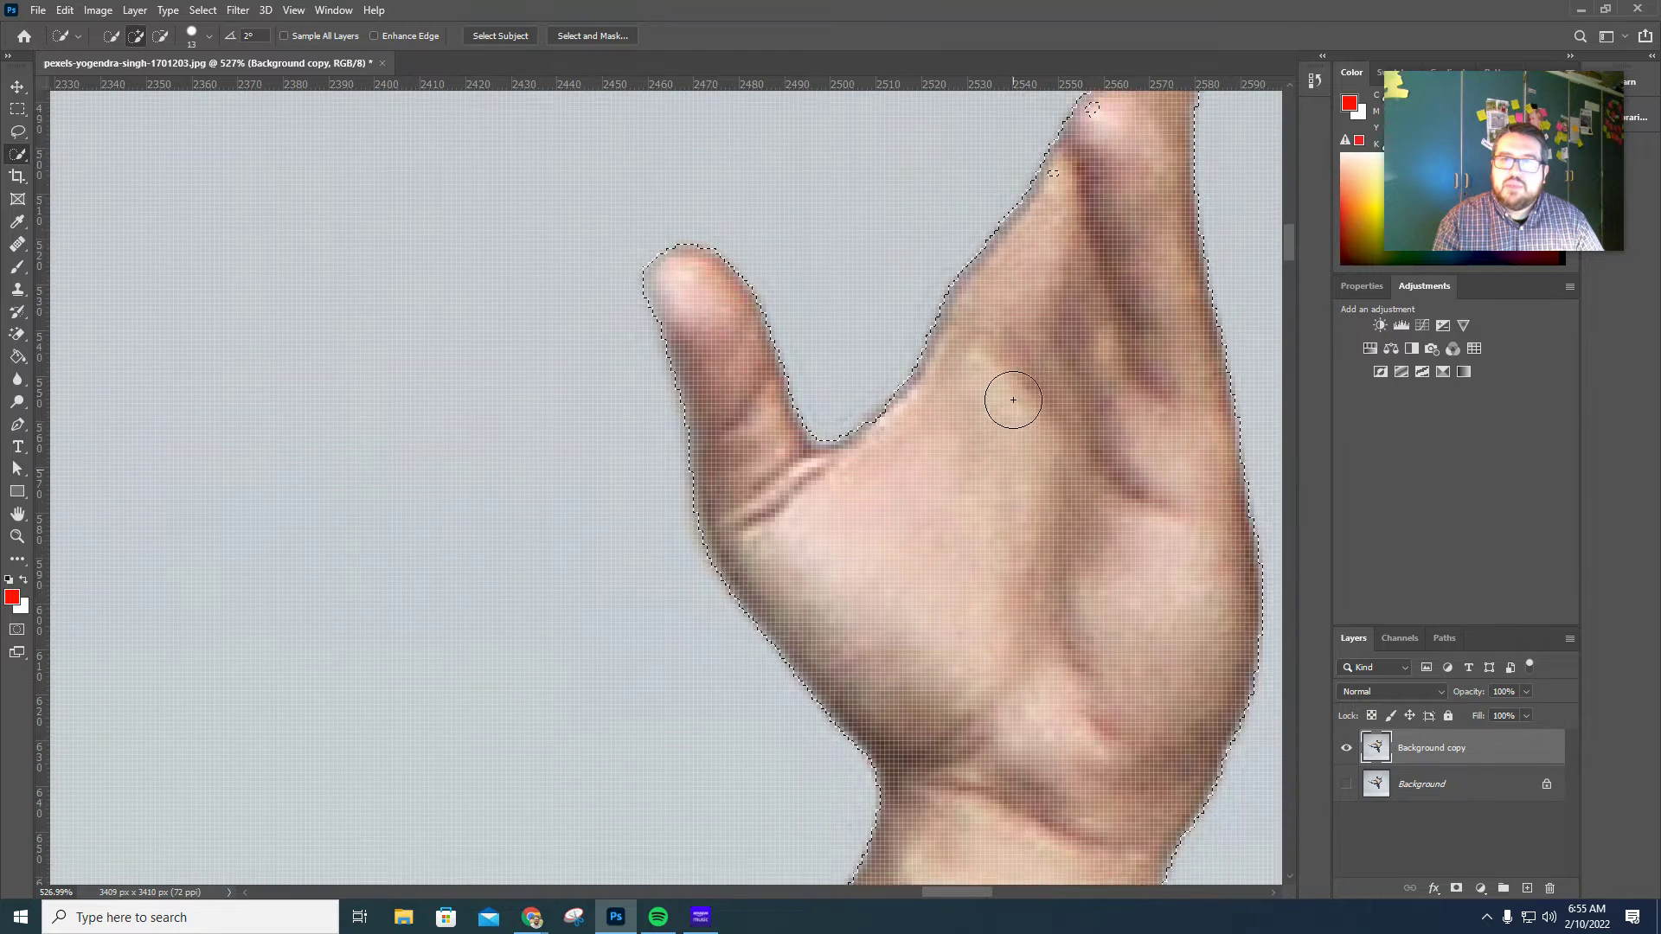
{"action": "scroll", "coordinate": [1013, 400], "scroll_direction": "up", "scroll_amount": 3}
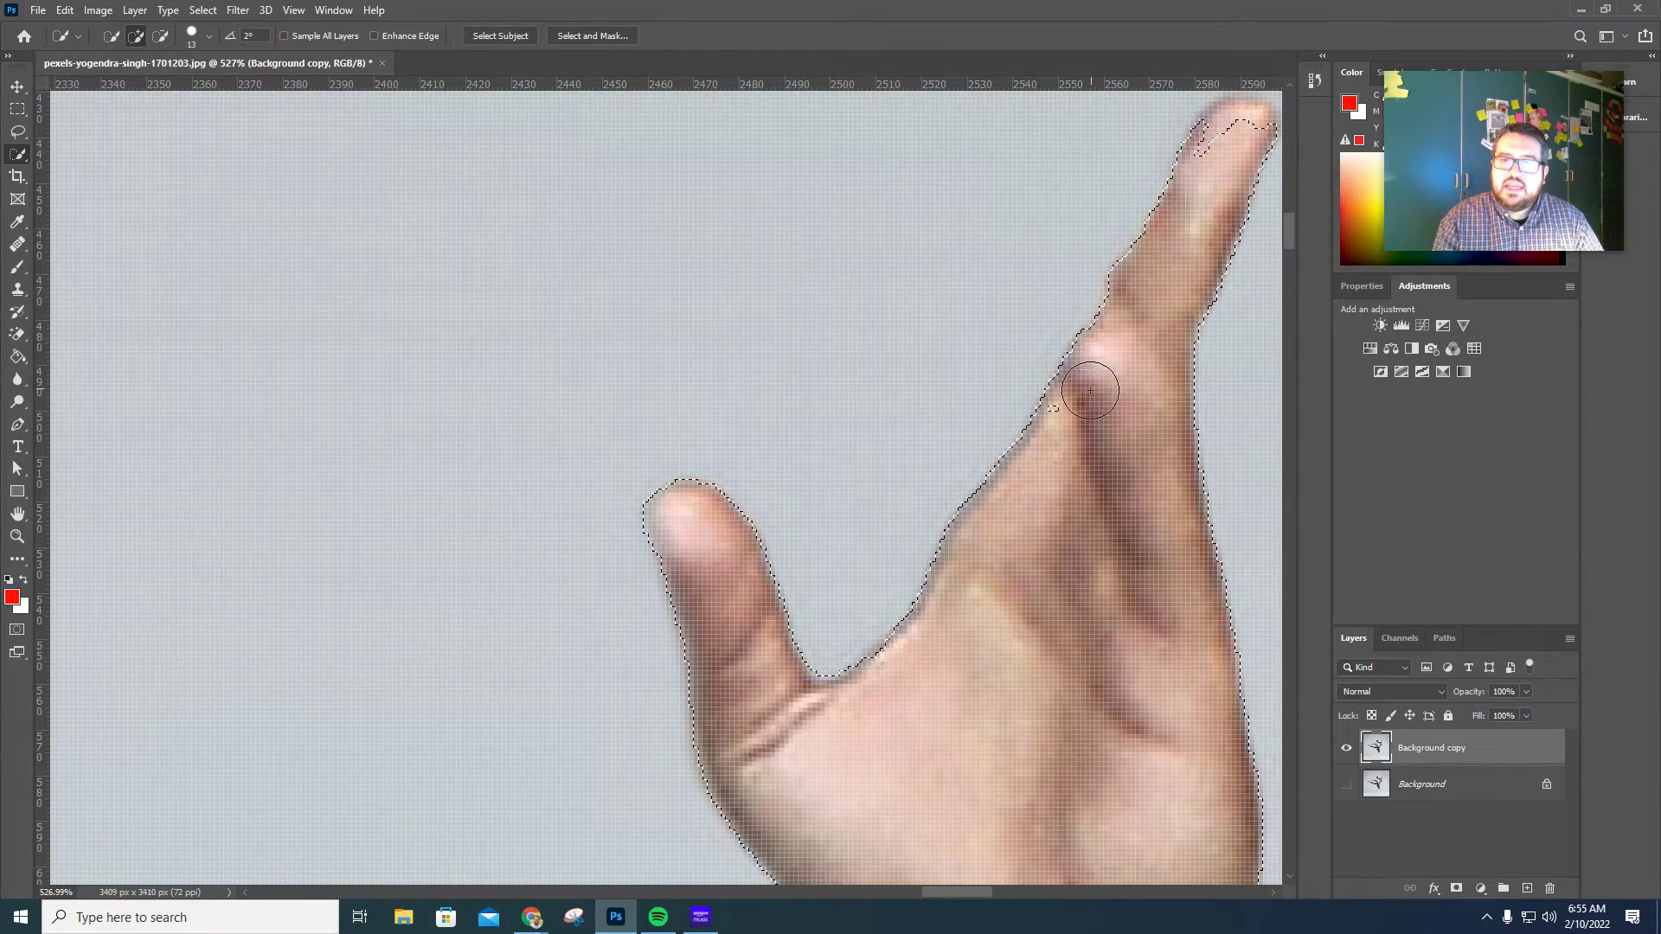
{"action": "left_click_drag", "start_coordinate": [1073, 428], "coordinate": [856, 298]}
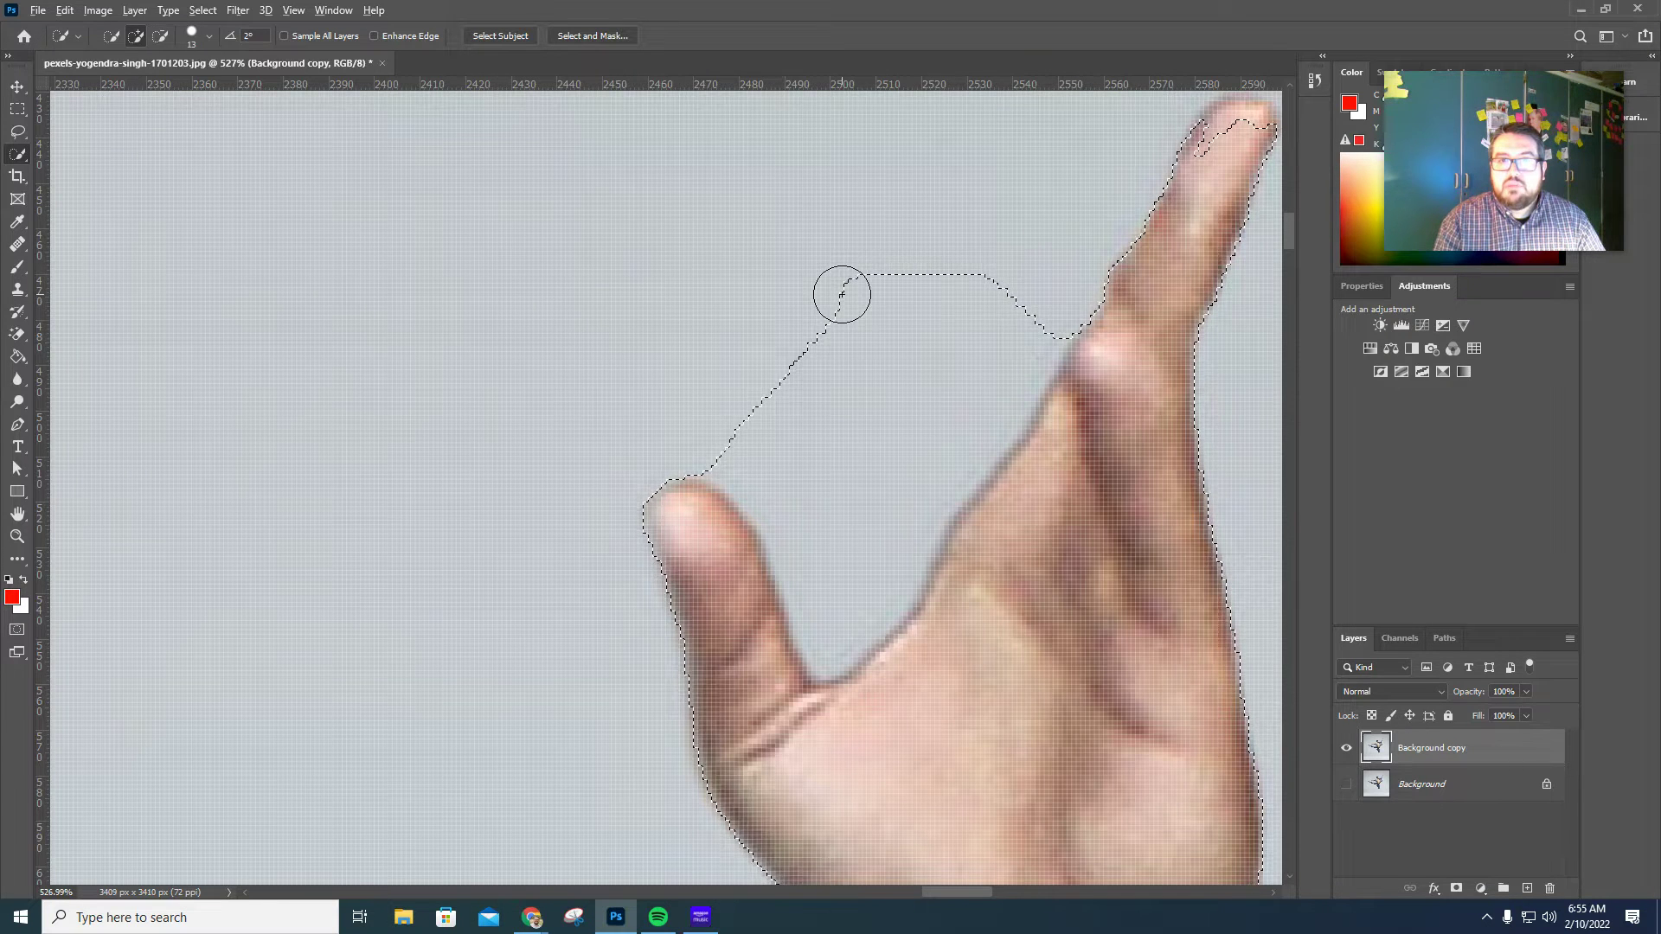
Subtract the background between the fingers and at the thumb tip, then add the fingertip back.
{"action": "key", "text": "alt"}
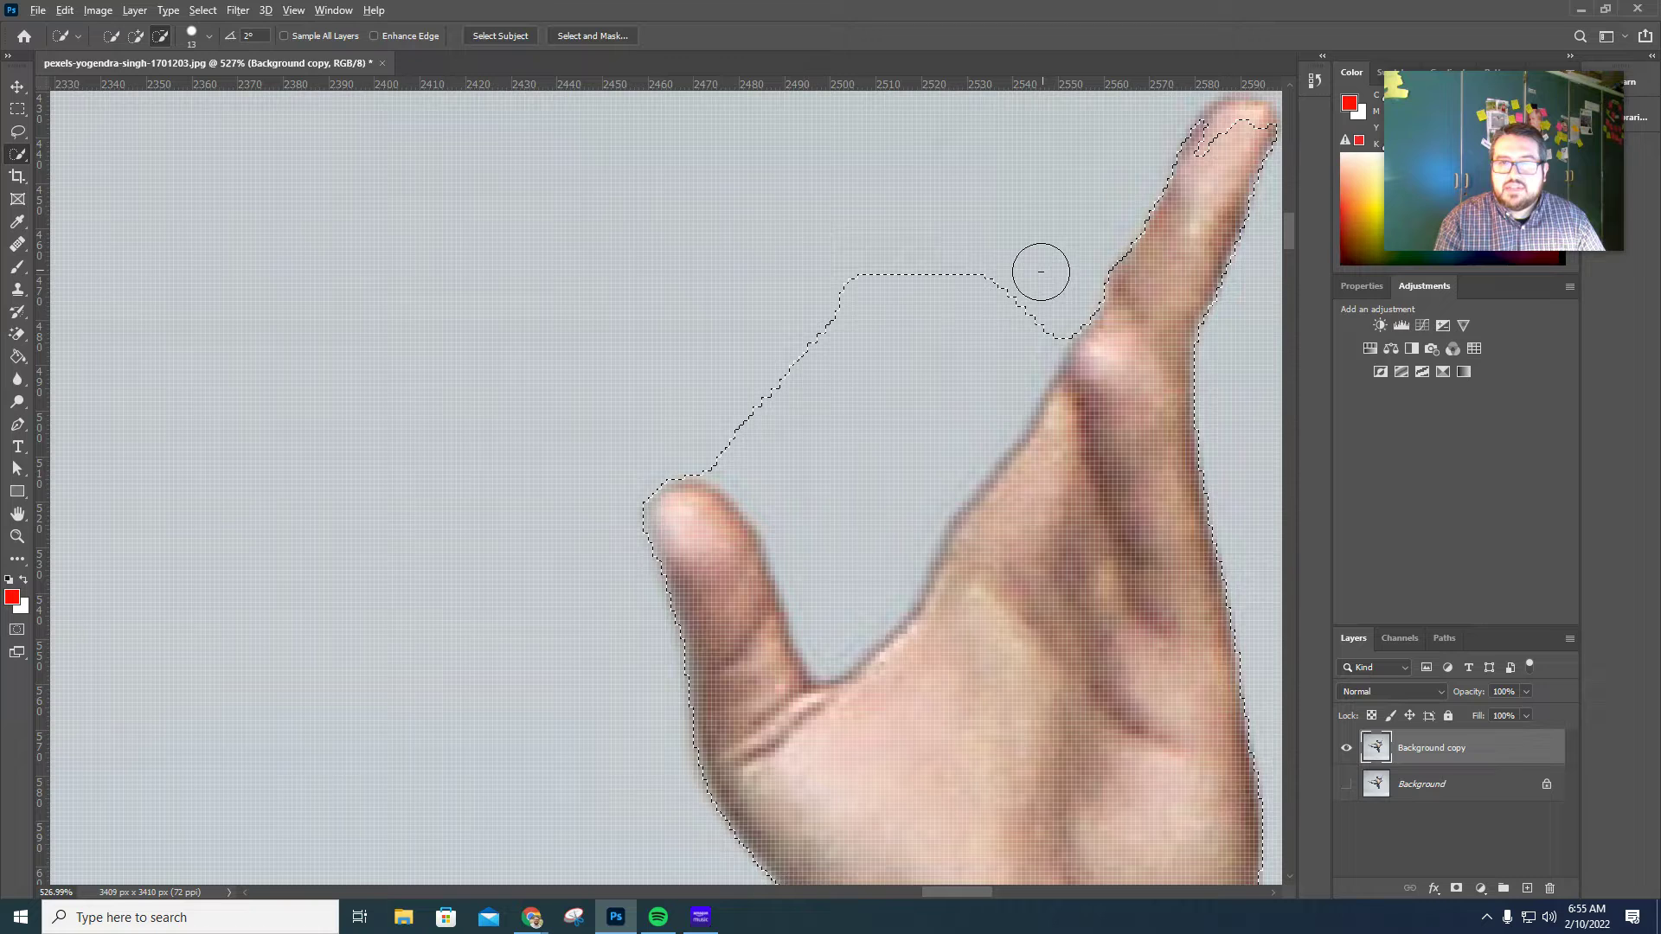
{"action": "mouse_move", "coordinate": [1041, 271]}
{"action": "left_mouse_down"}
{"action": "mouse_move", "coordinate": [858, 559]}
{"action": "mouse_move", "coordinate": [813, 489]}
{"action": "left_mouse_up"}
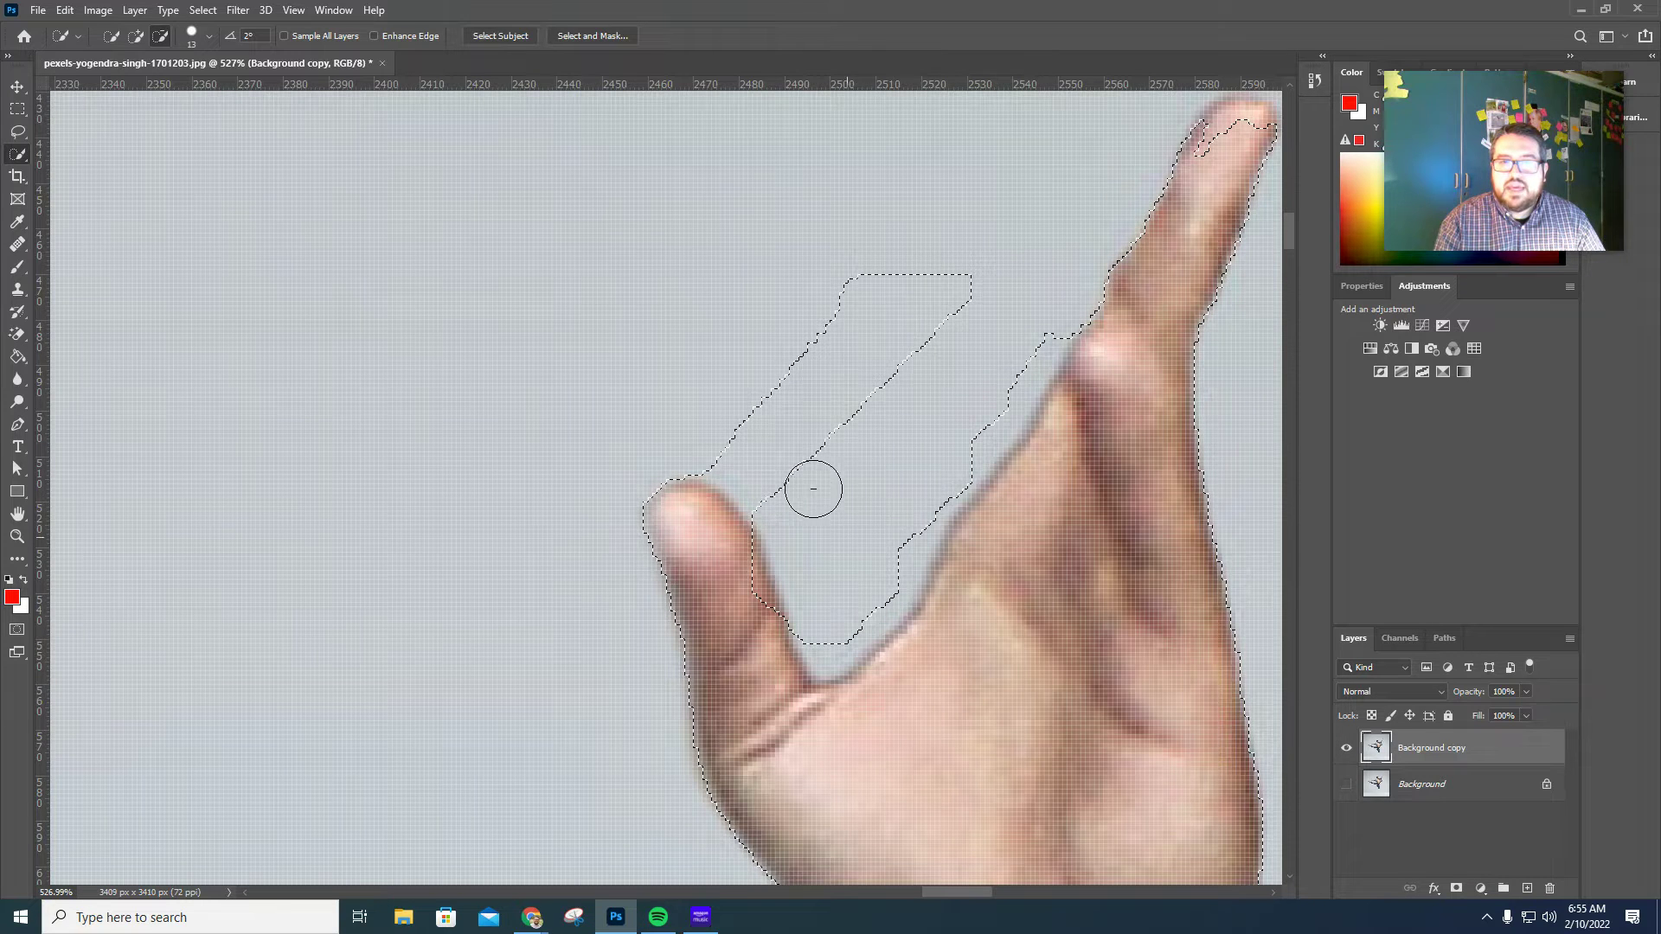
{"action": "mouse_move", "coordinate": [756, 424]}
{"action": "left_mouse_down"}
{"action": "mouse_move", "coordinate": [901, 345]}
{"action": "mouse_move", "coordinate": [916, 297]}
{"action": "mouse_move", "coordinate": [859, 310]}
{"action": "mouse_move", "coordinate": [912, 277]}
{"action": "left_mouse_up"}
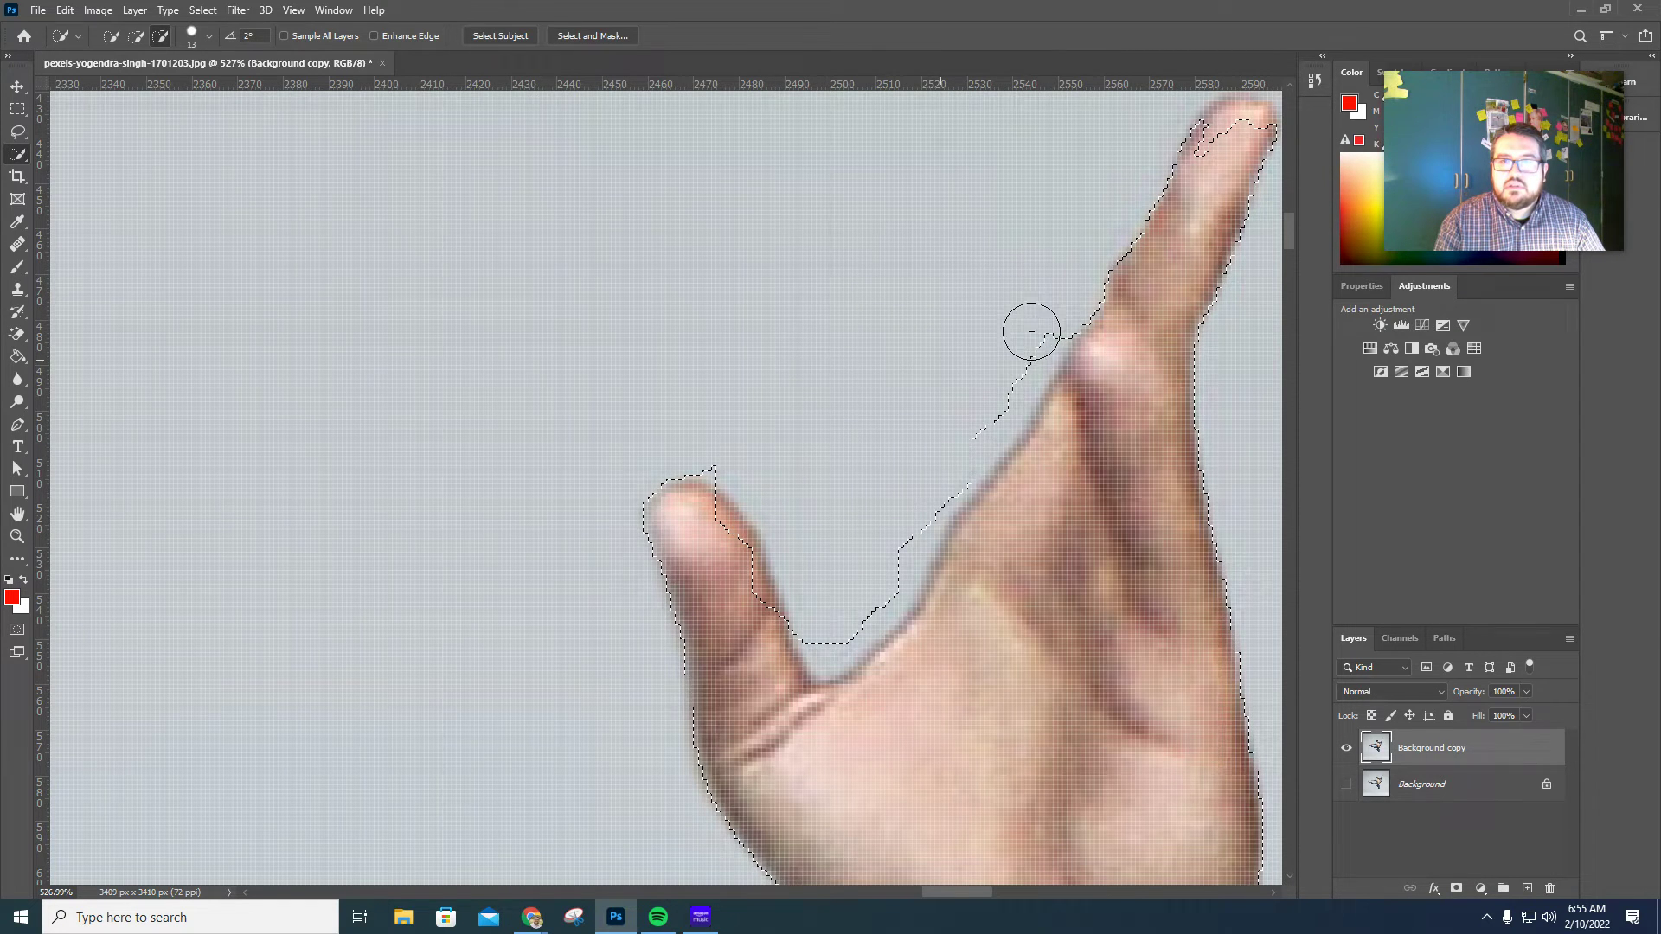
{"action": "left_click_drag", "start_coordinate": [988, 404], "coordinate": [827, 647]}
{"action": "left_click_drag", "start_coordinate": [686, 478], "coordinate": [769, 628]}
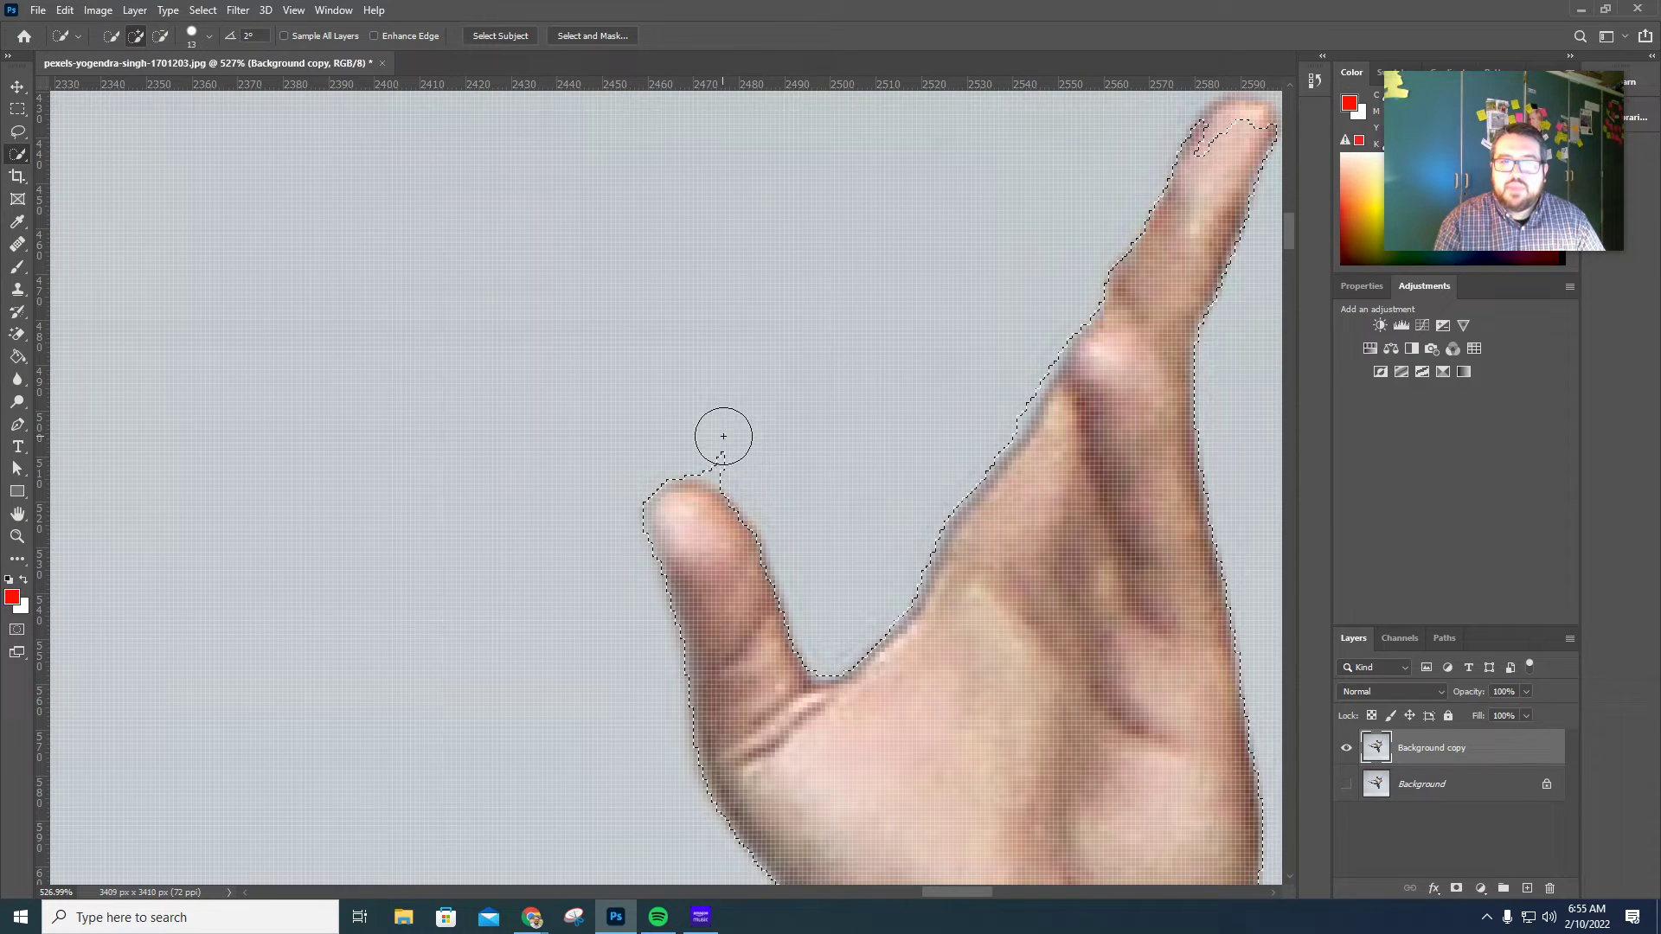
{"action": "left_click_drag", "start_coordinate": [723, 437], "coordinate": [727, 464]}
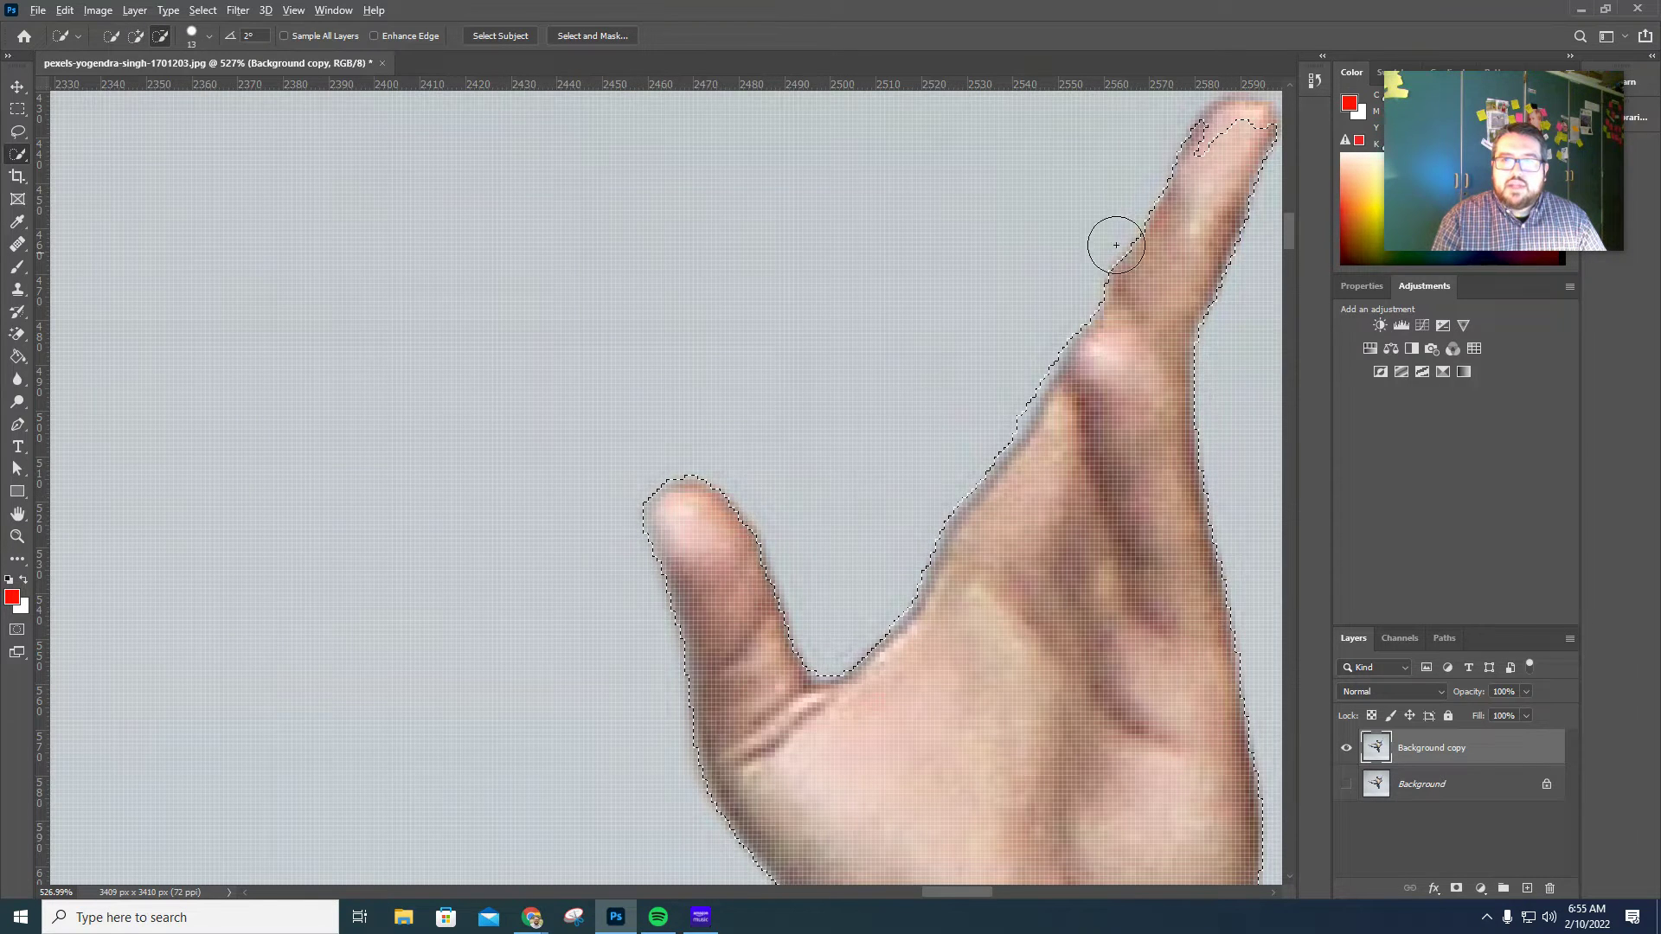
{"action": "left_click", "coordinate": [1234, 130]}
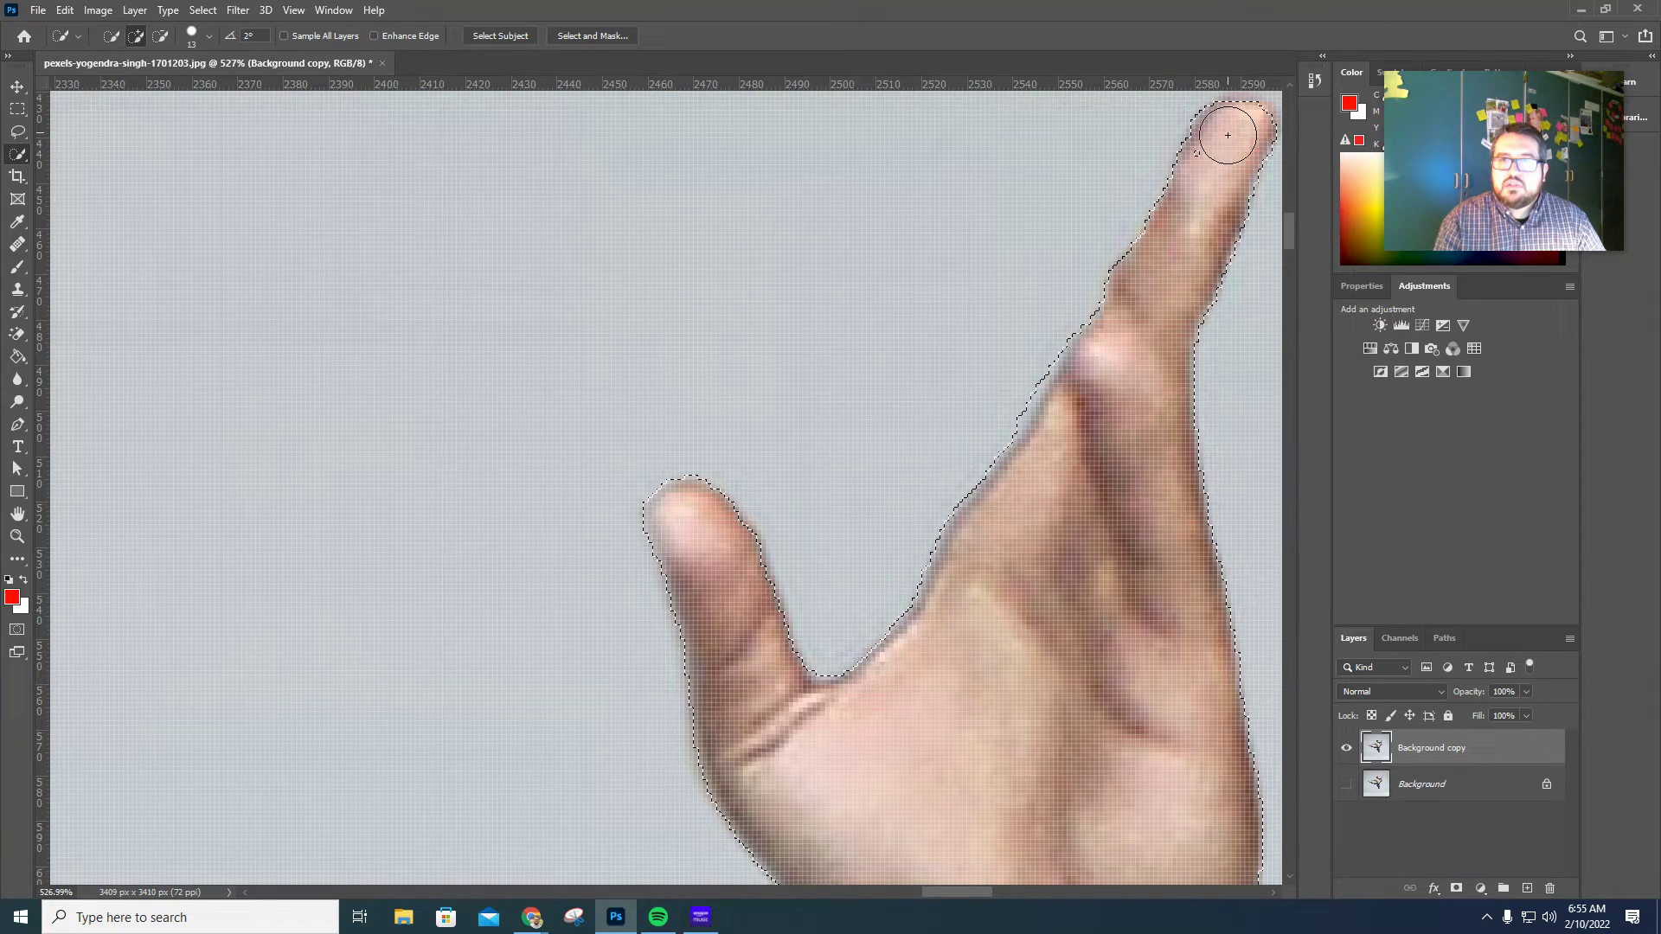
{"action": "key", "text": "alt"}
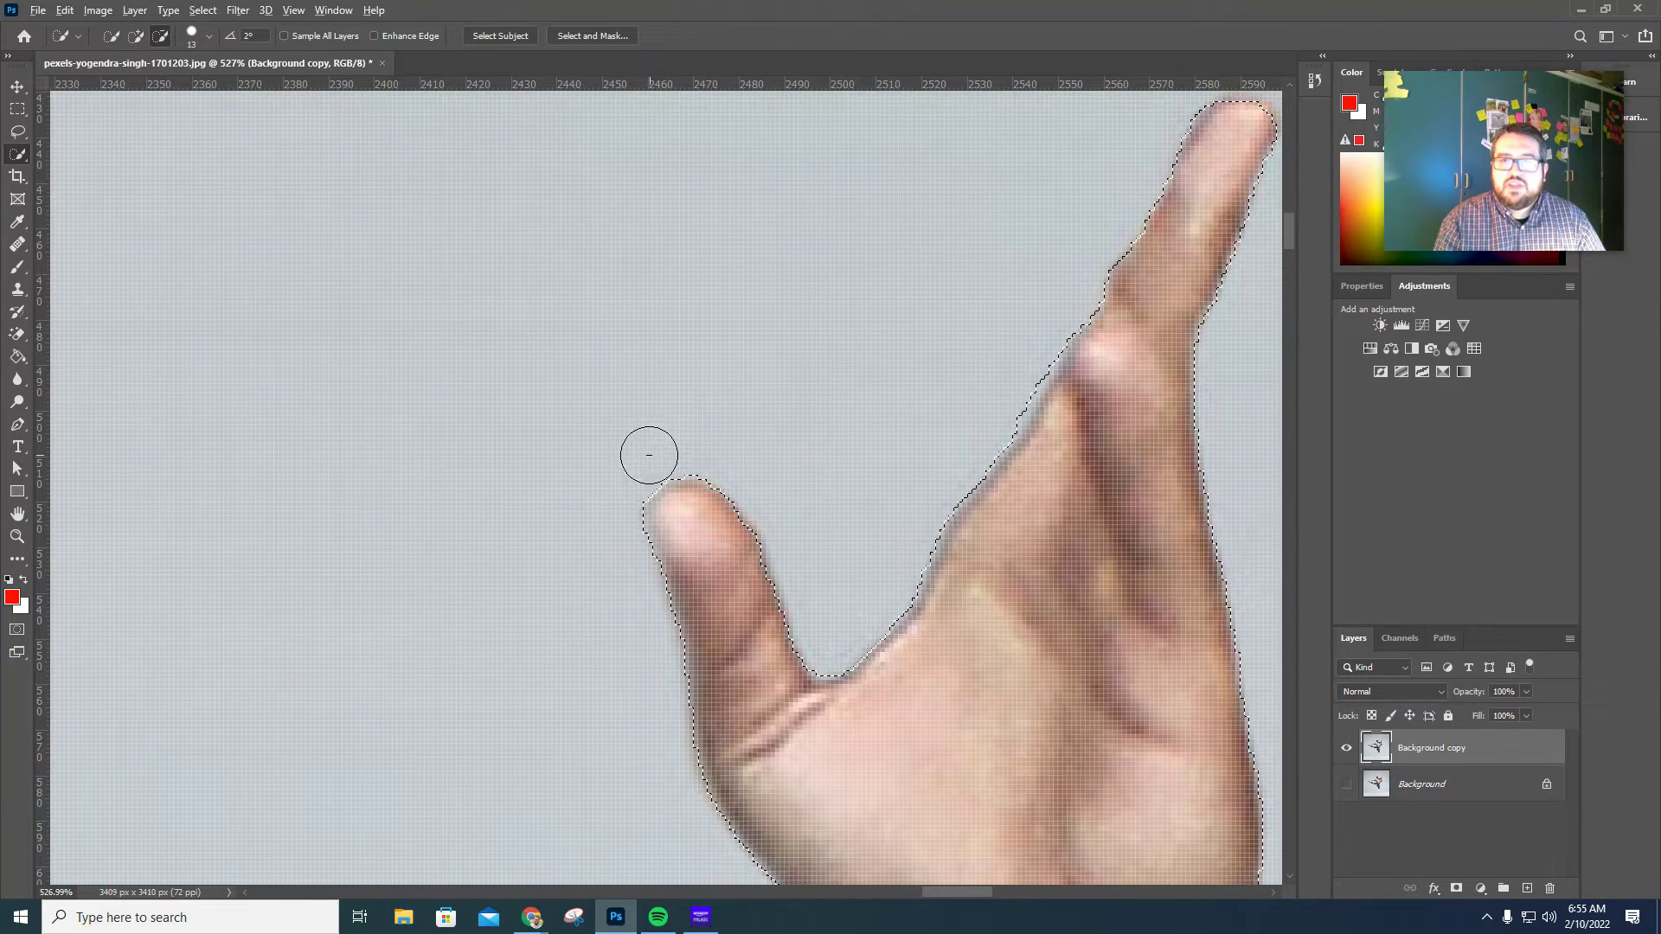
{"action": "scroll", "coordinate": [649, 455], "scroll_direction": "down", "scroll_amount": 8}
{"action": "scroll", "coordinate": [289, 623], "scroll_direction": "down", "scroll_amount": 5}
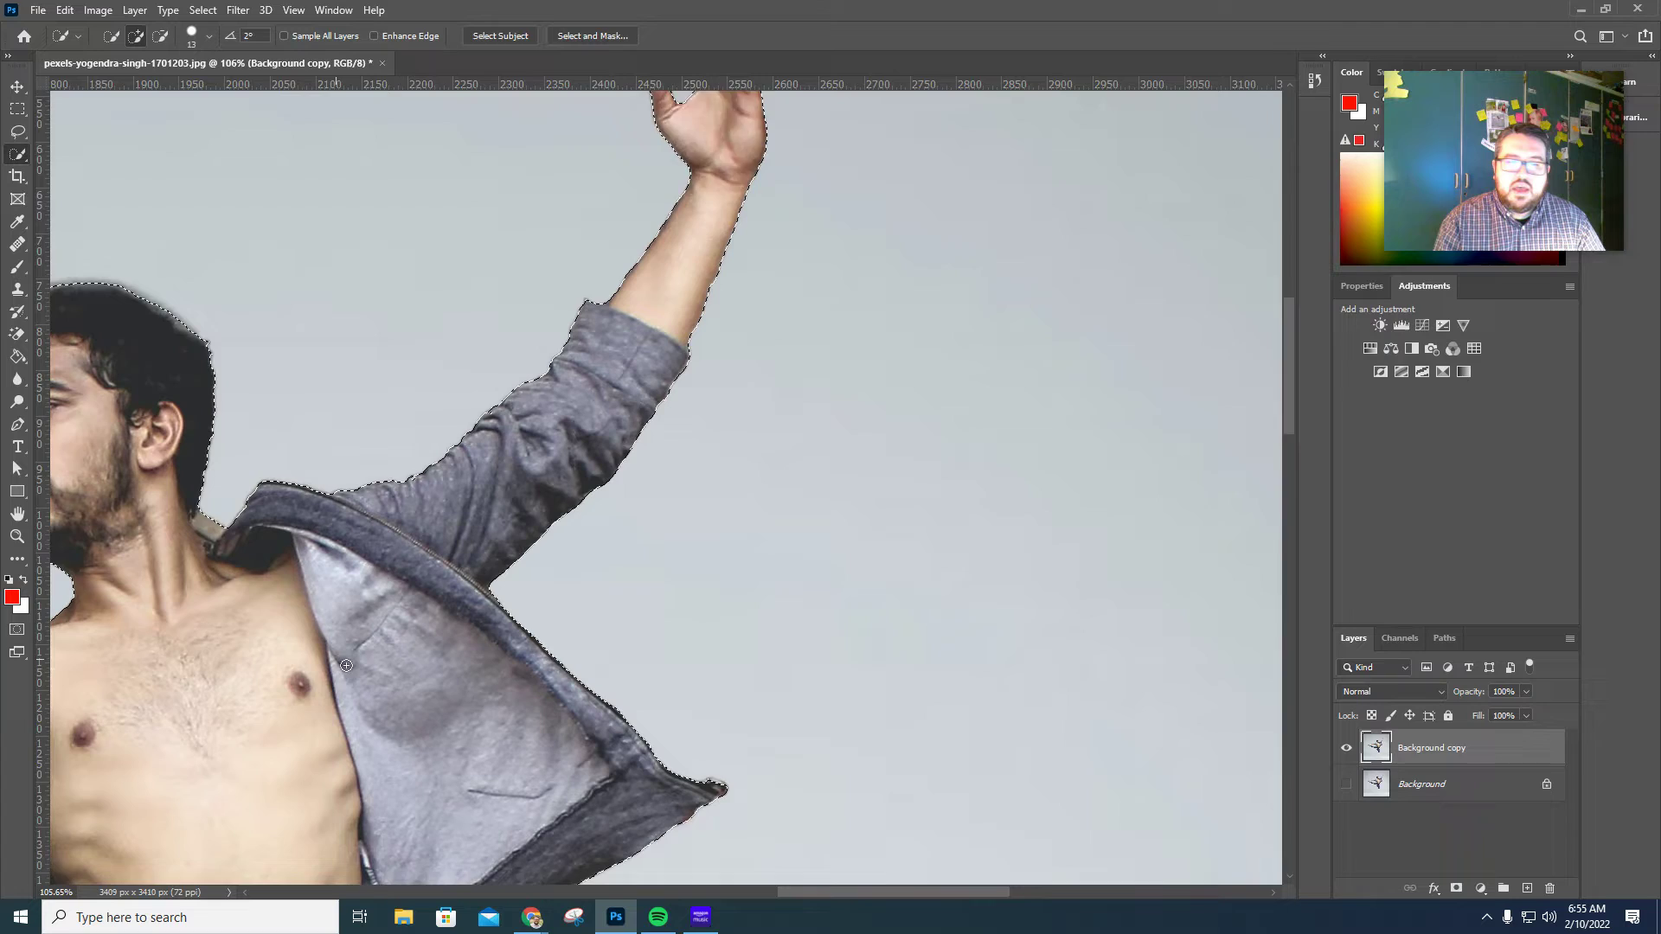
{"action": "scroll", "coordinate": [346, 665], "scroll_direction": "down", "scroll_amount": 3}
{"action": "scroll", "coordinate": [803, 783], "scroll_direction": "down", "scroll_amount": 6}
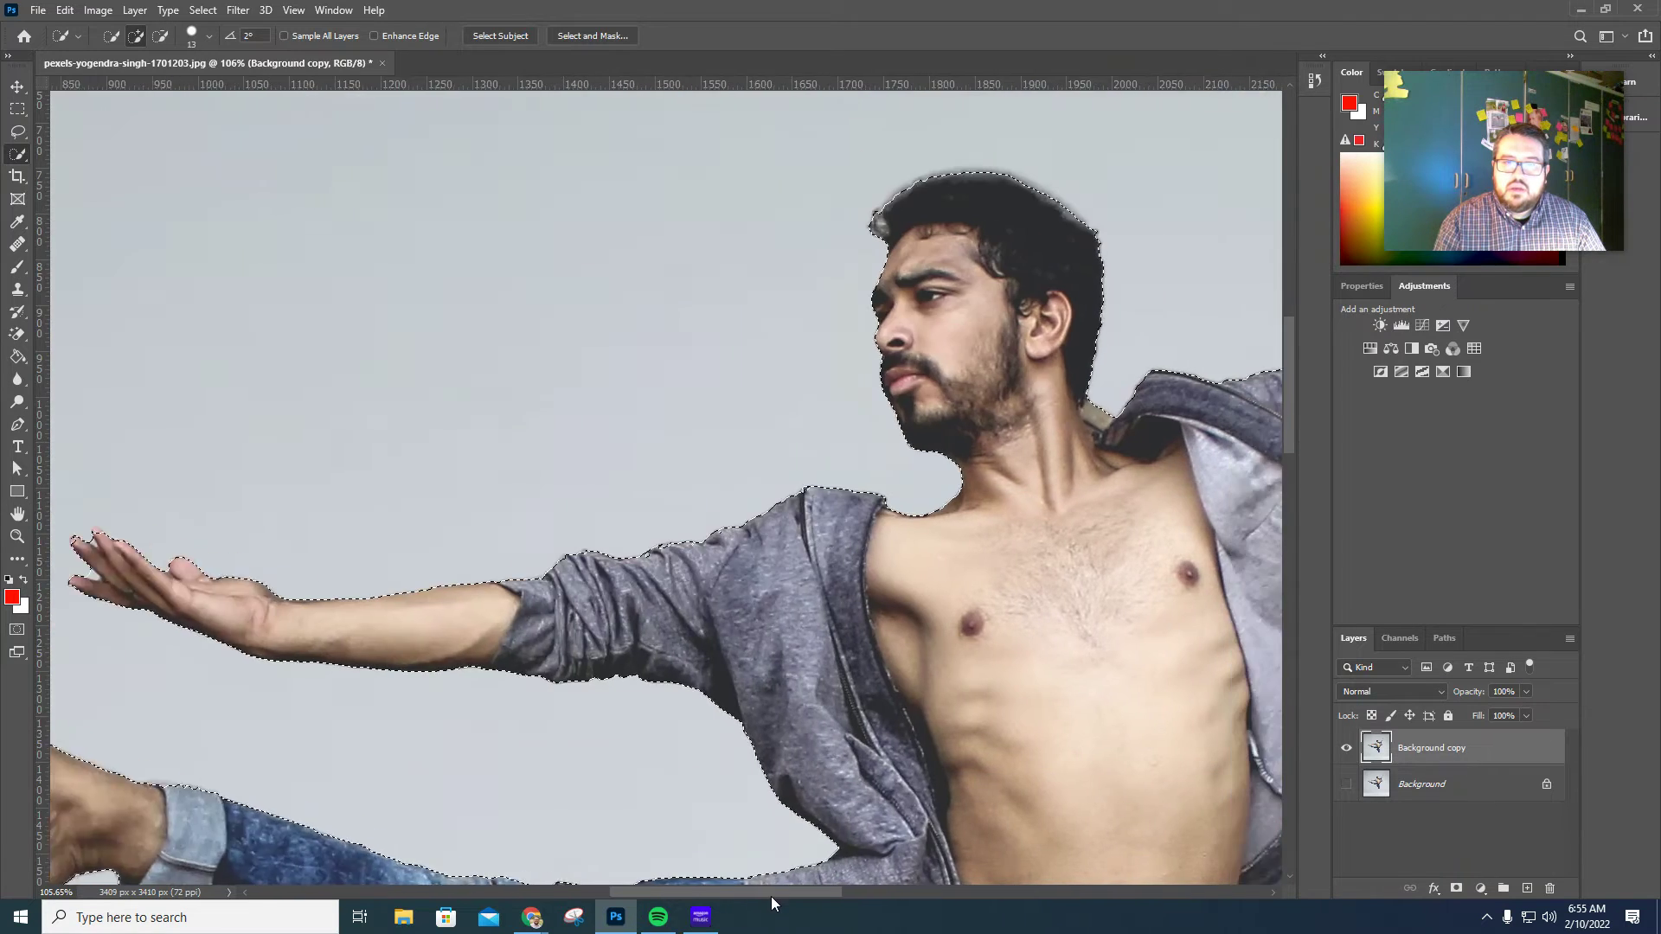
Feather the dancer selection with a 1-pixel radius using Select > Modify > Feather.
{"action": "scroll", "coordinate": [803, 783], "scroll_direction": "up", "scroll_amount": 4}
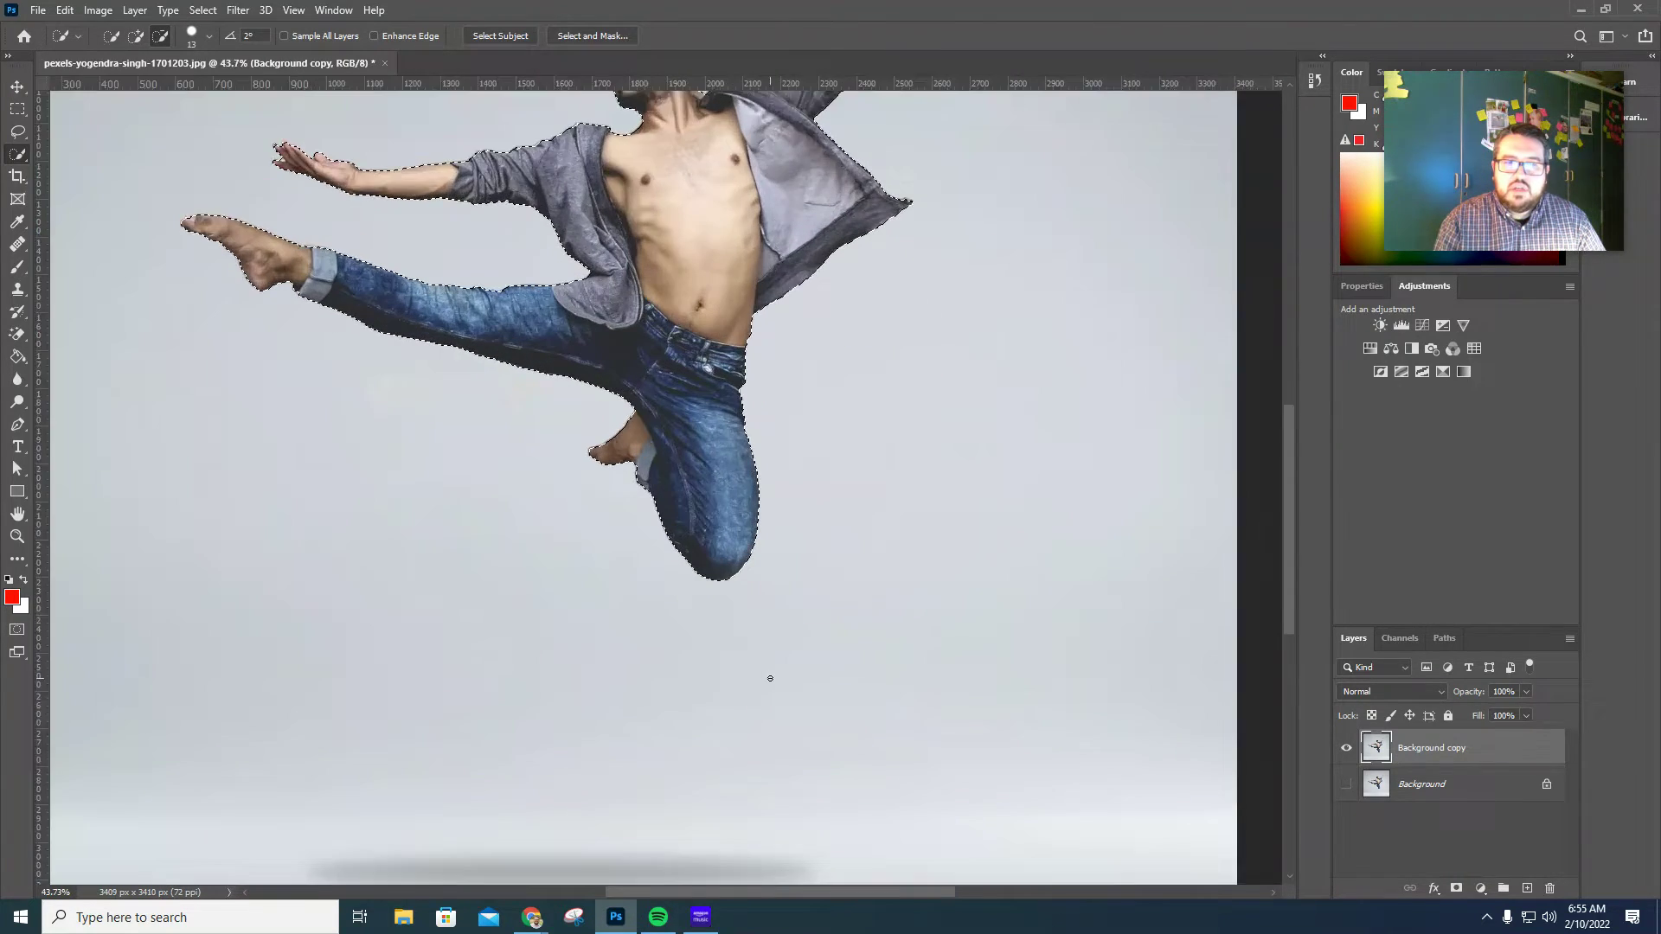
{"action": "scroll", "coordinate": [519, 485], "scroll_direction": "down", "scroll_amount": 2}
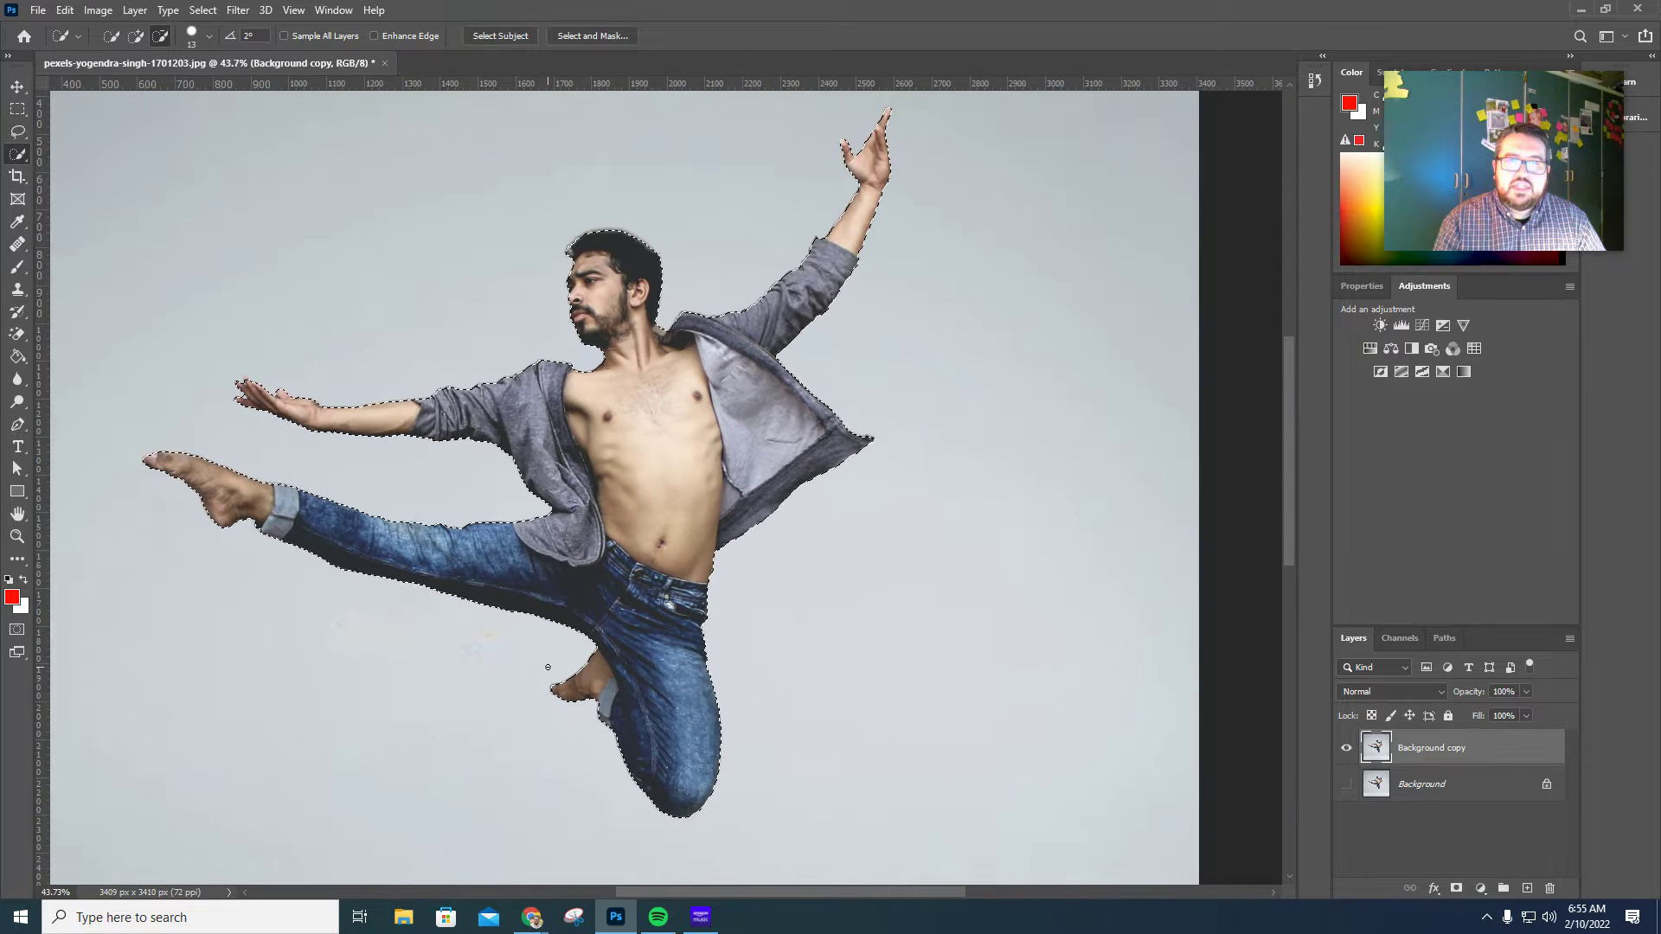
{"action": "left_click", "coordinate": [205, 10]}
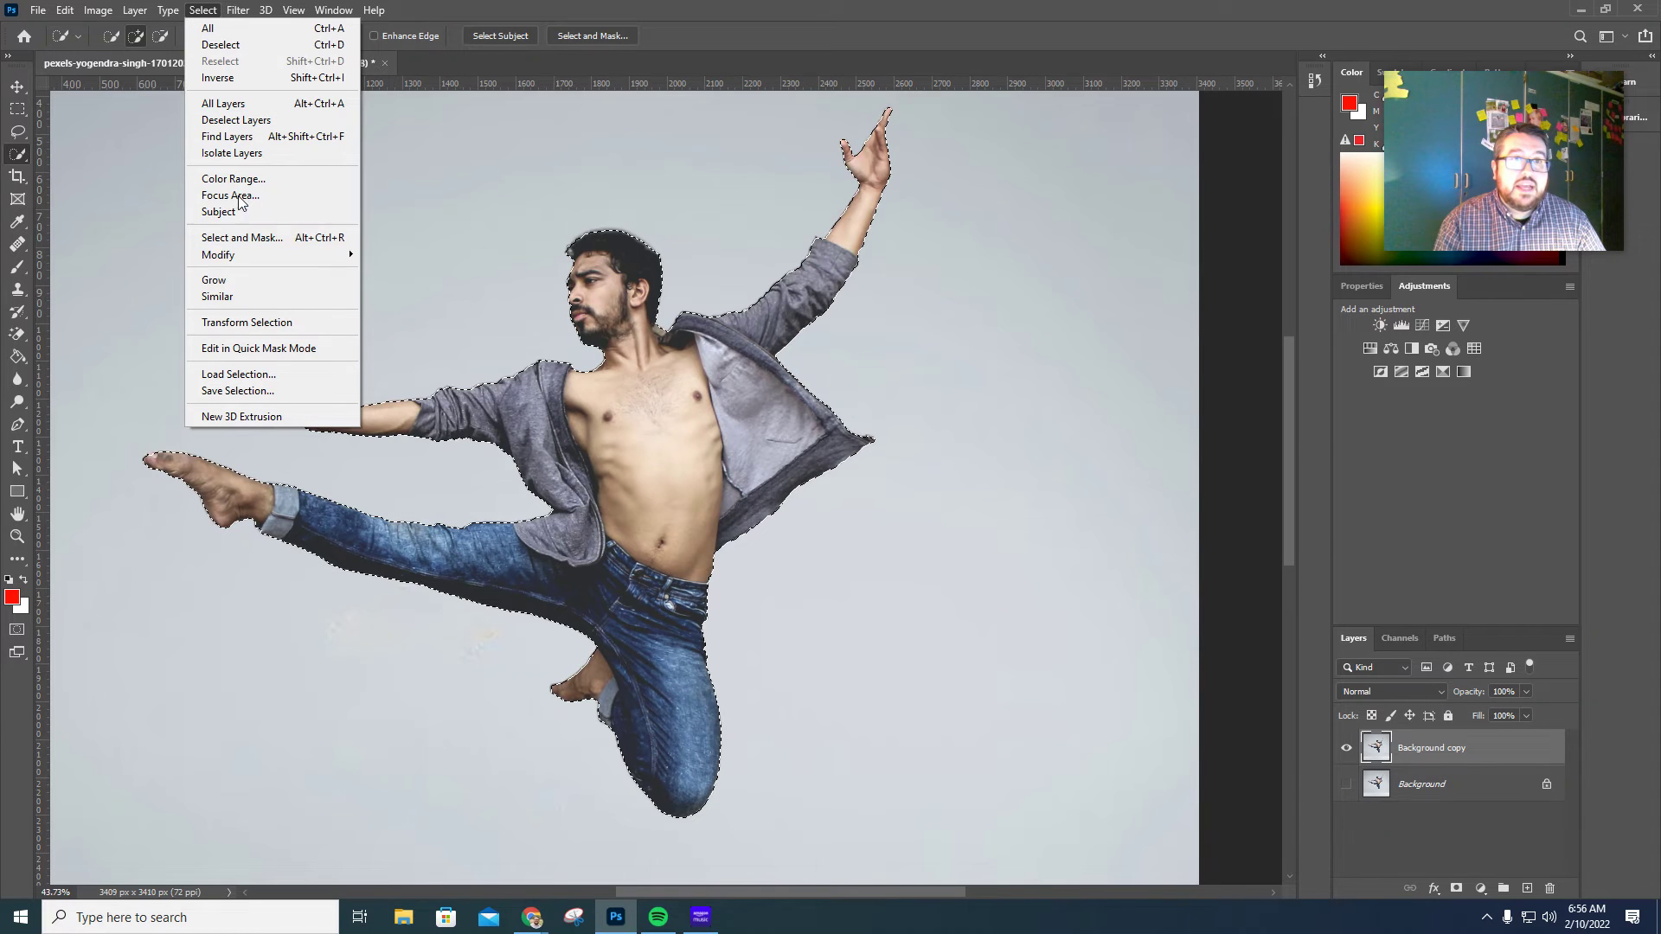
{"action": "mouse_move", "coordinate": [251, 256]}
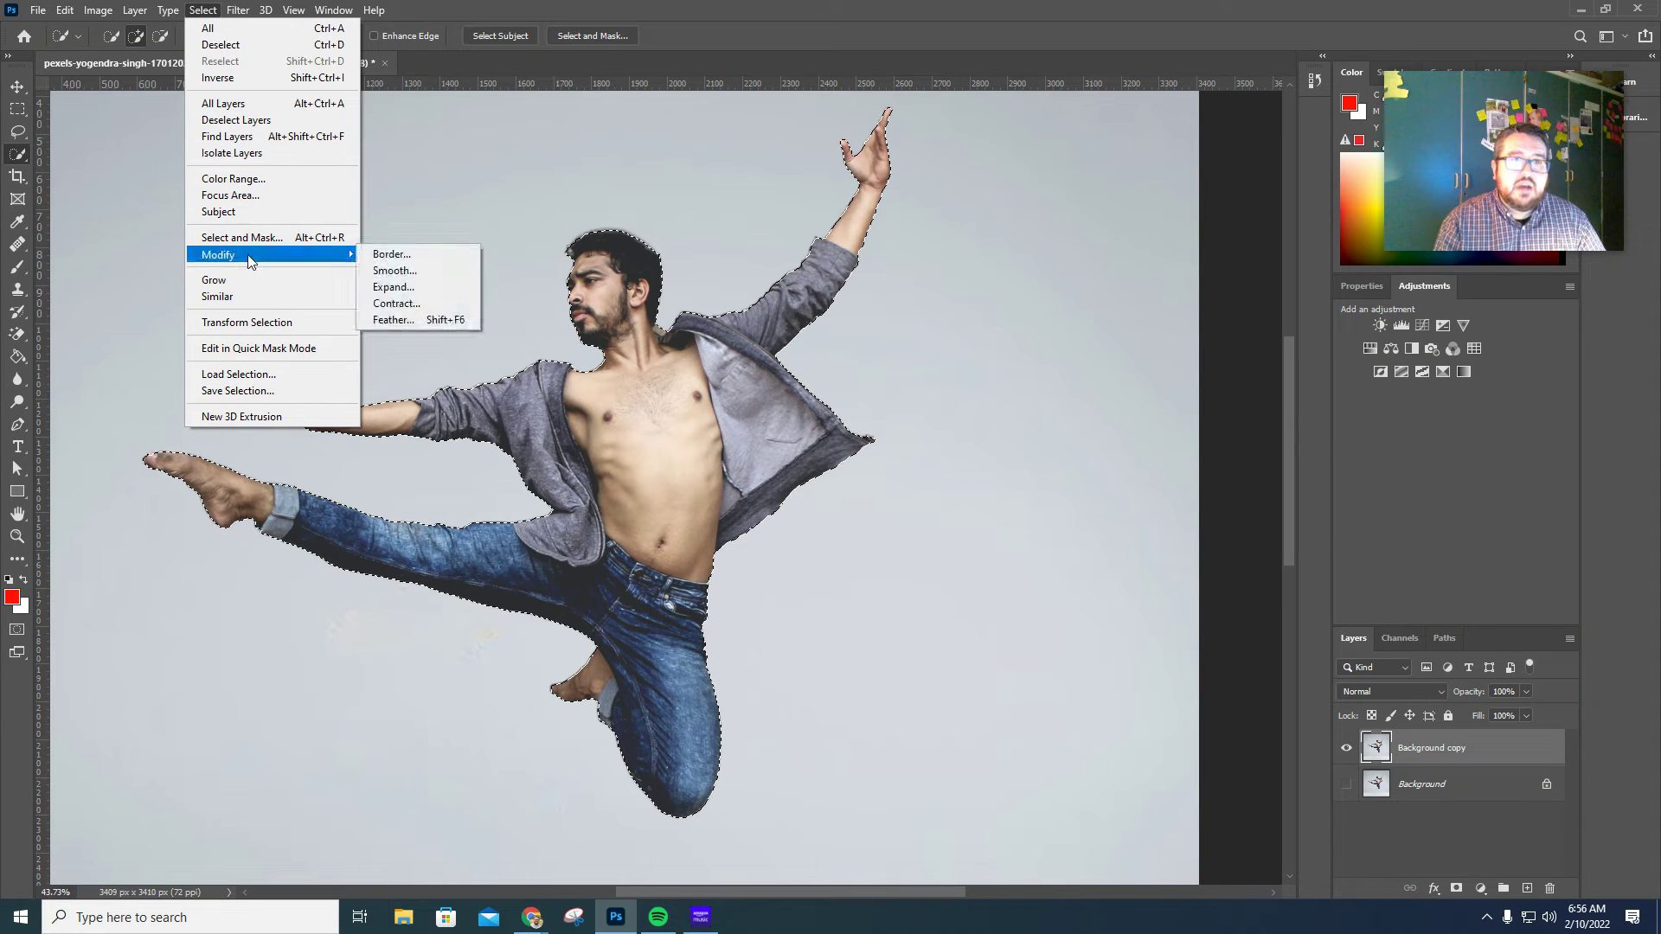
{"action": "left_click", "coordinate": [417, 318]}
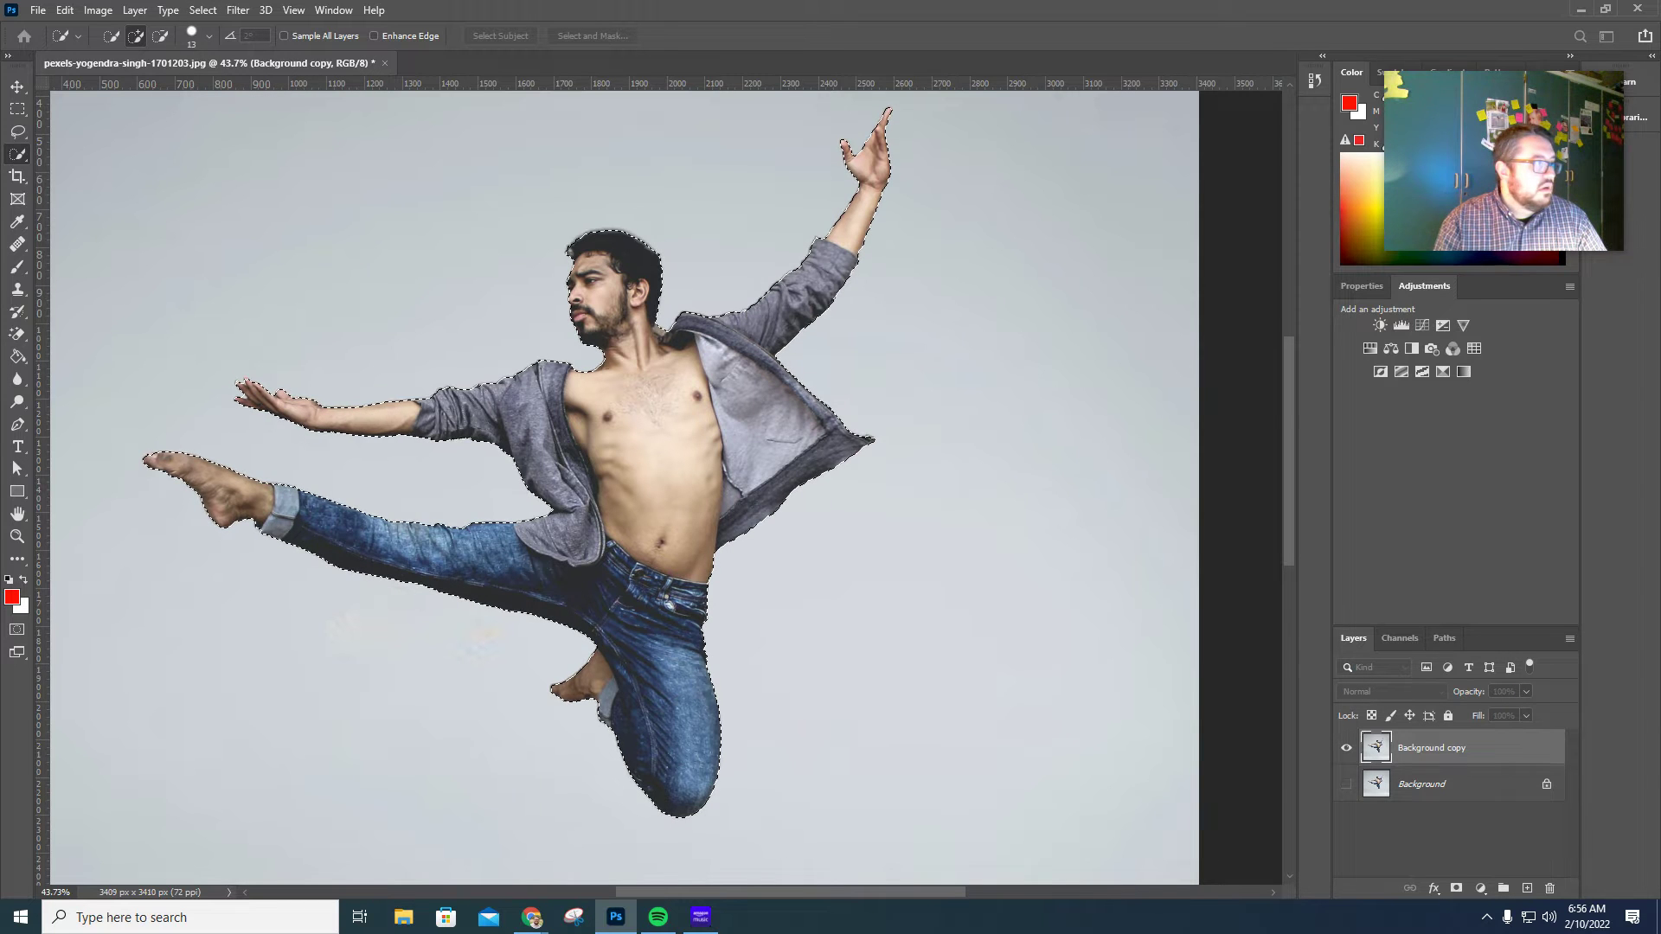
{"action": "left_click_drag", "start_coordinate": [680, 226], "coordinate": [1055, 289]}
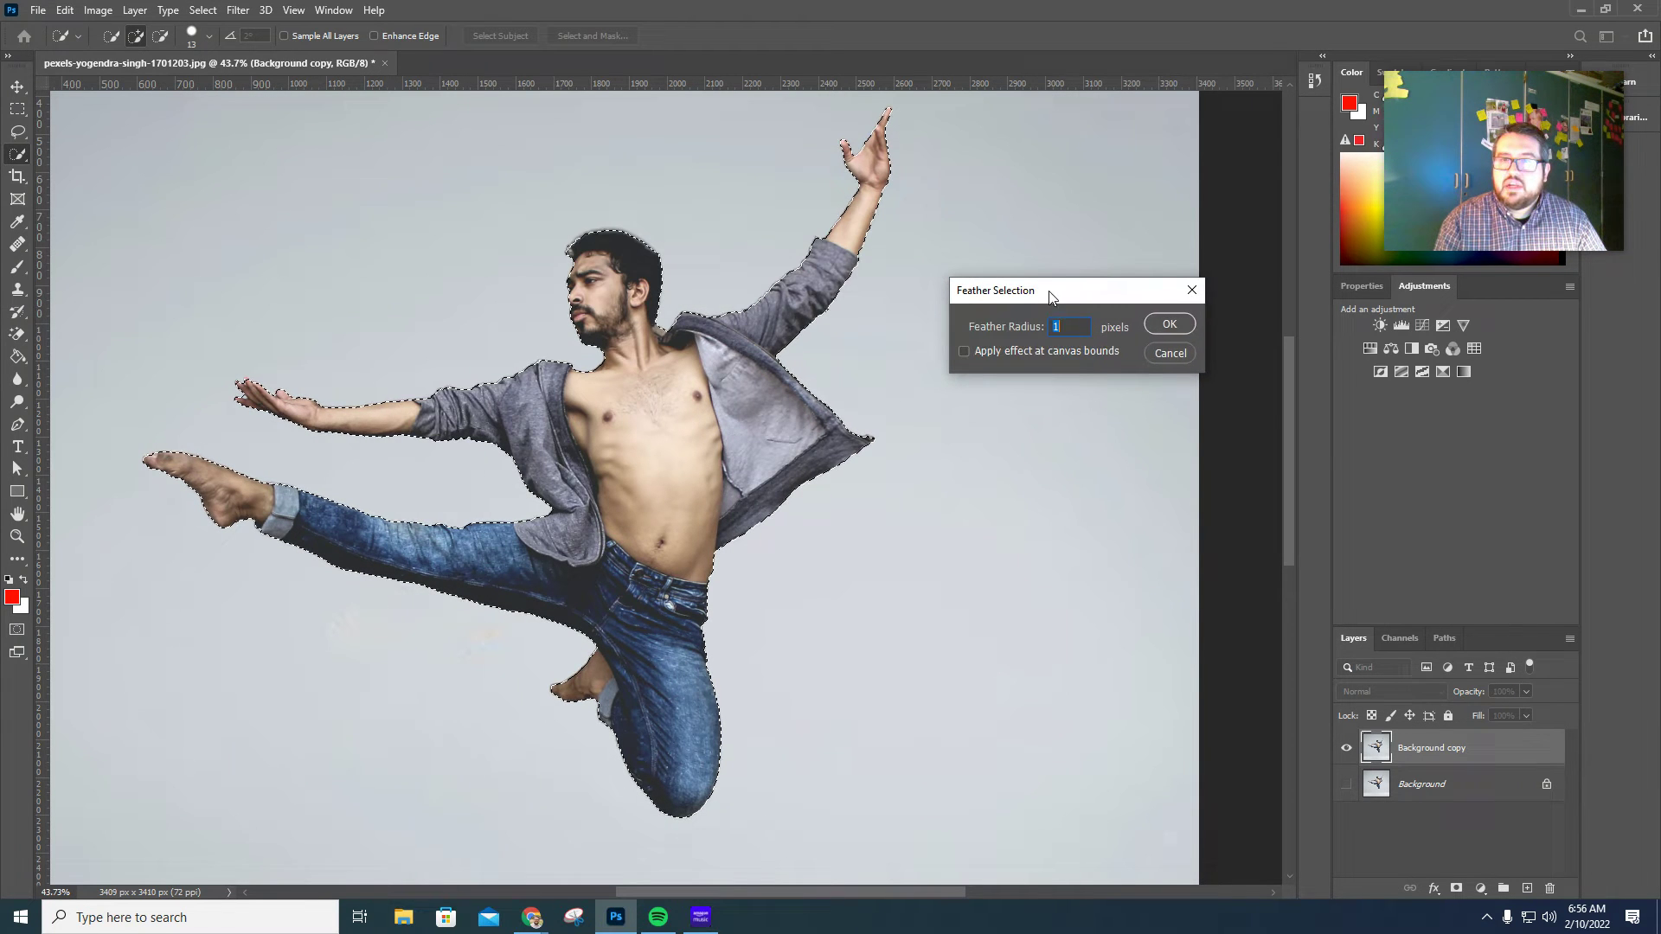
{"action": "left_click", "coordinate": [1155, 326]}
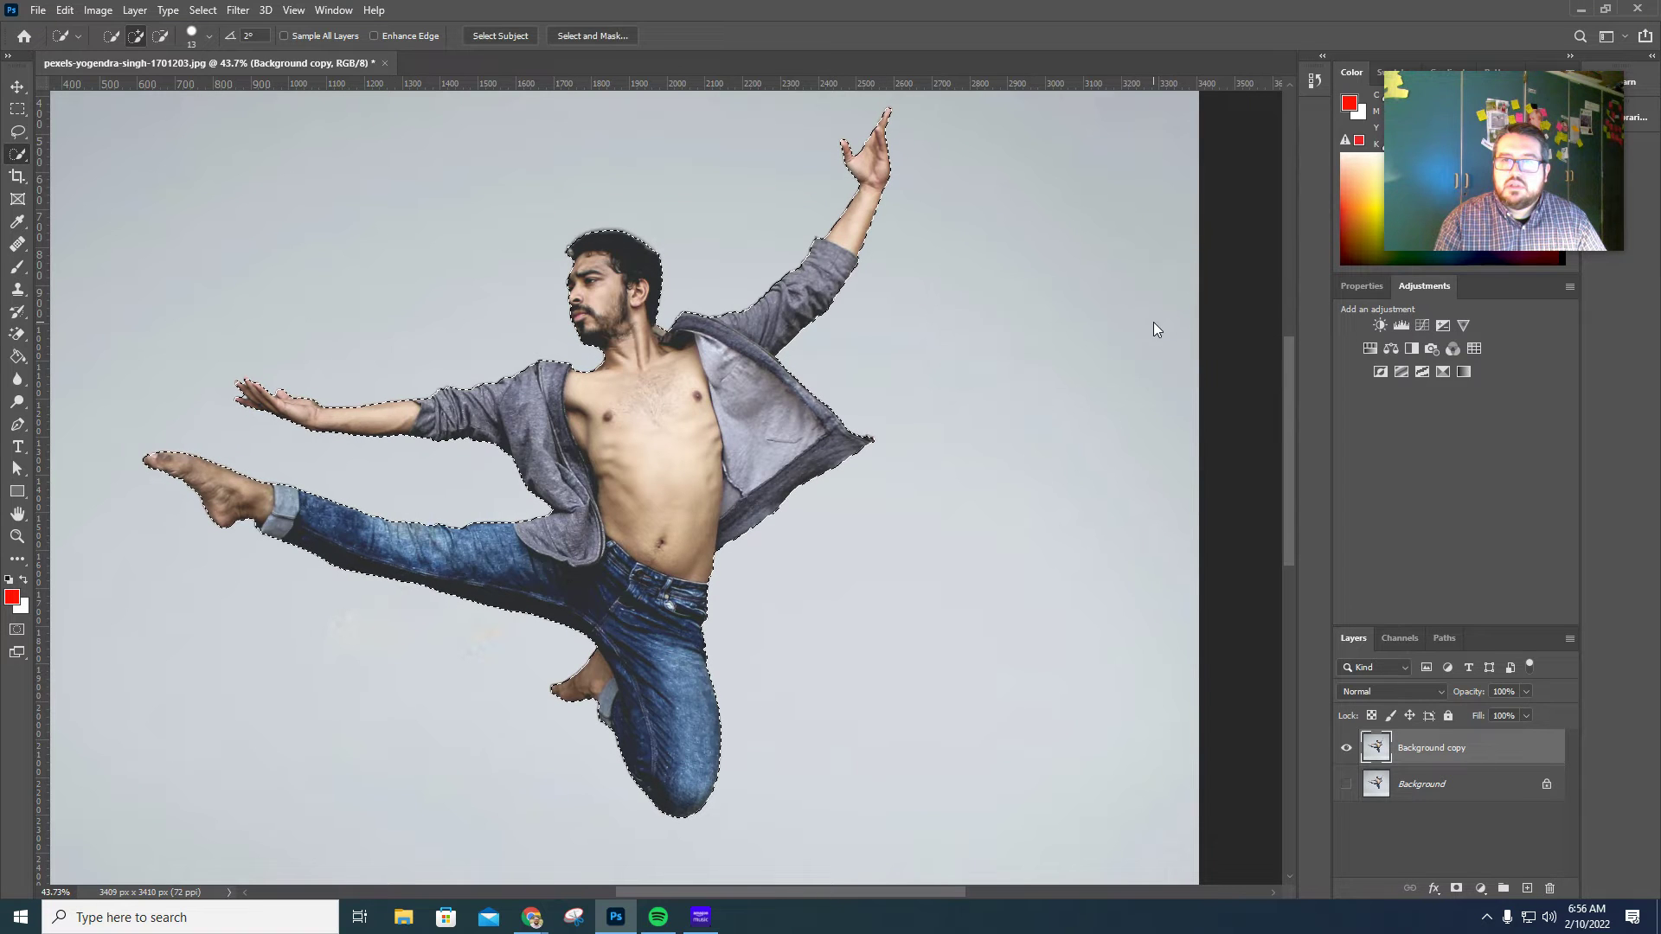
Add a layer mask from the selection to Background copy and zoom in on the head.
{"action": "left_click", "coordinate": [1459, 888]}
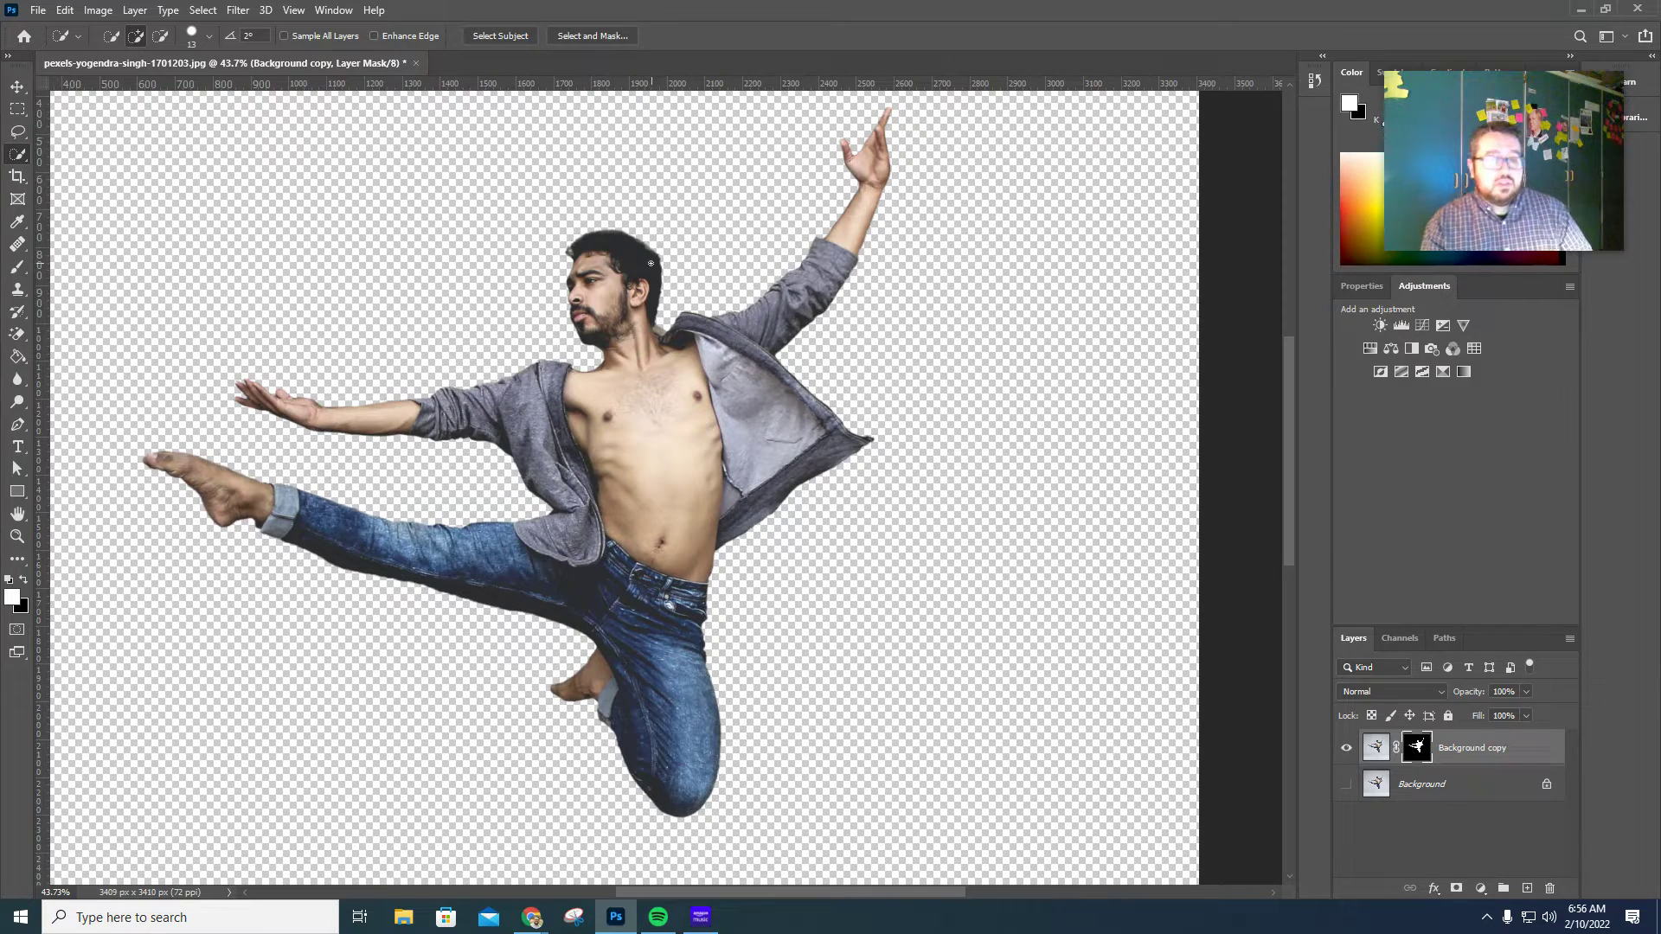
{"action": "scroll", "coordinate": [597, 289], "scroll_direction": "up", "scroll_amount": 5}
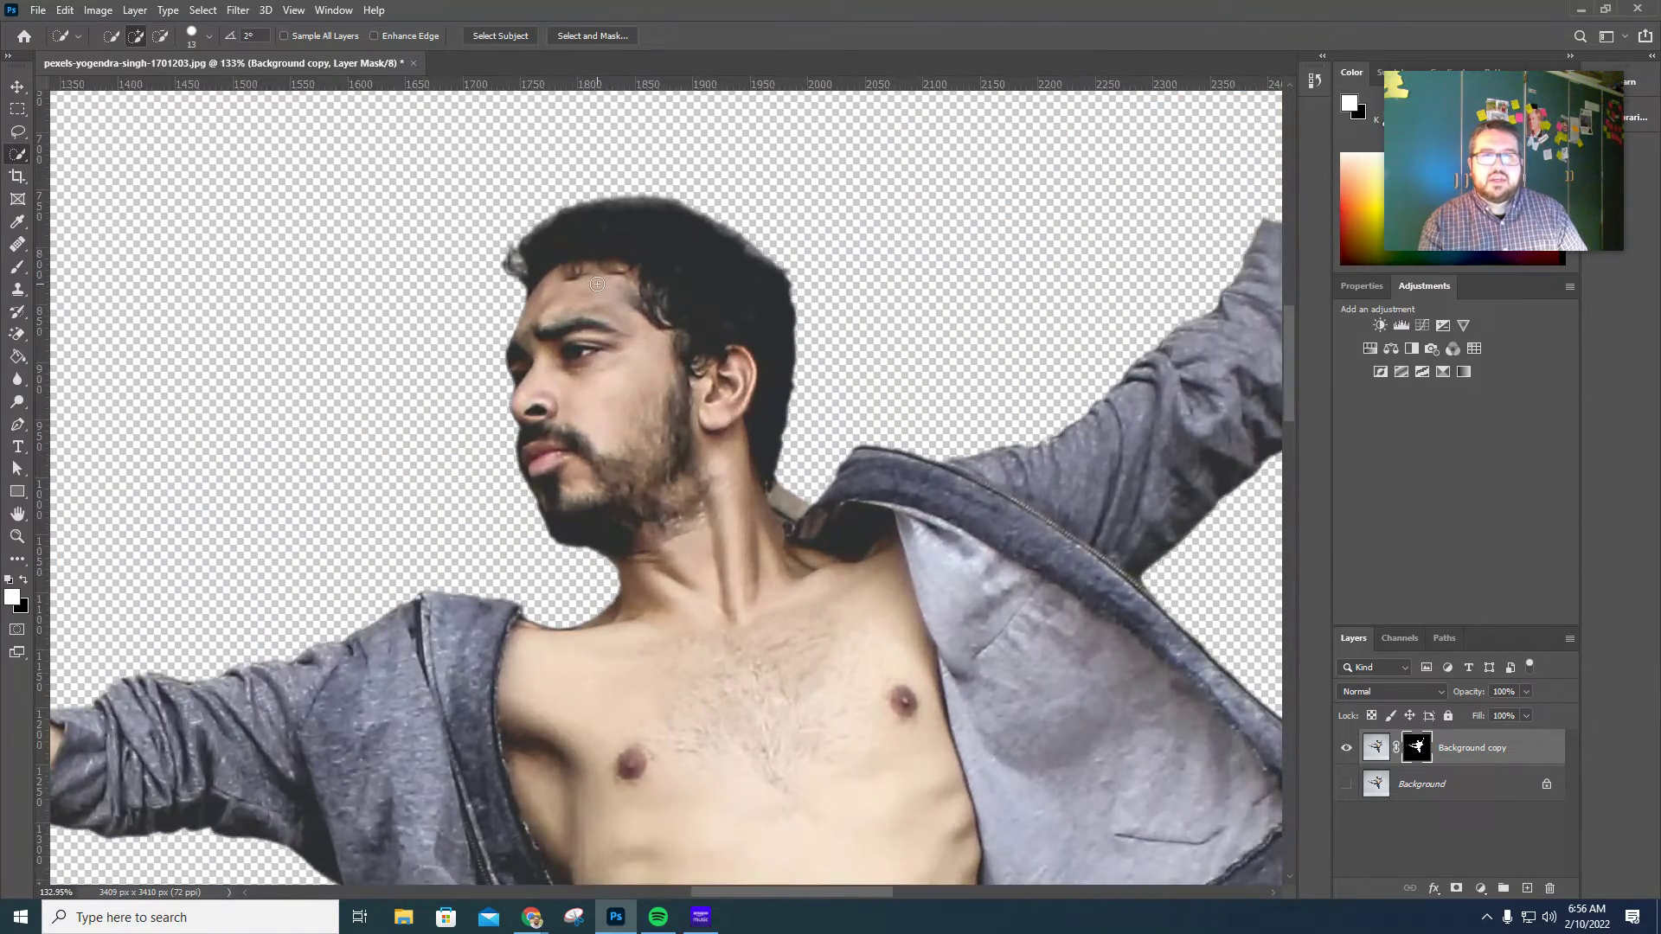
{"action": "scroll", "coordinate": [702, 334], "scroll_direction": "up", "scroll_amount": 3}
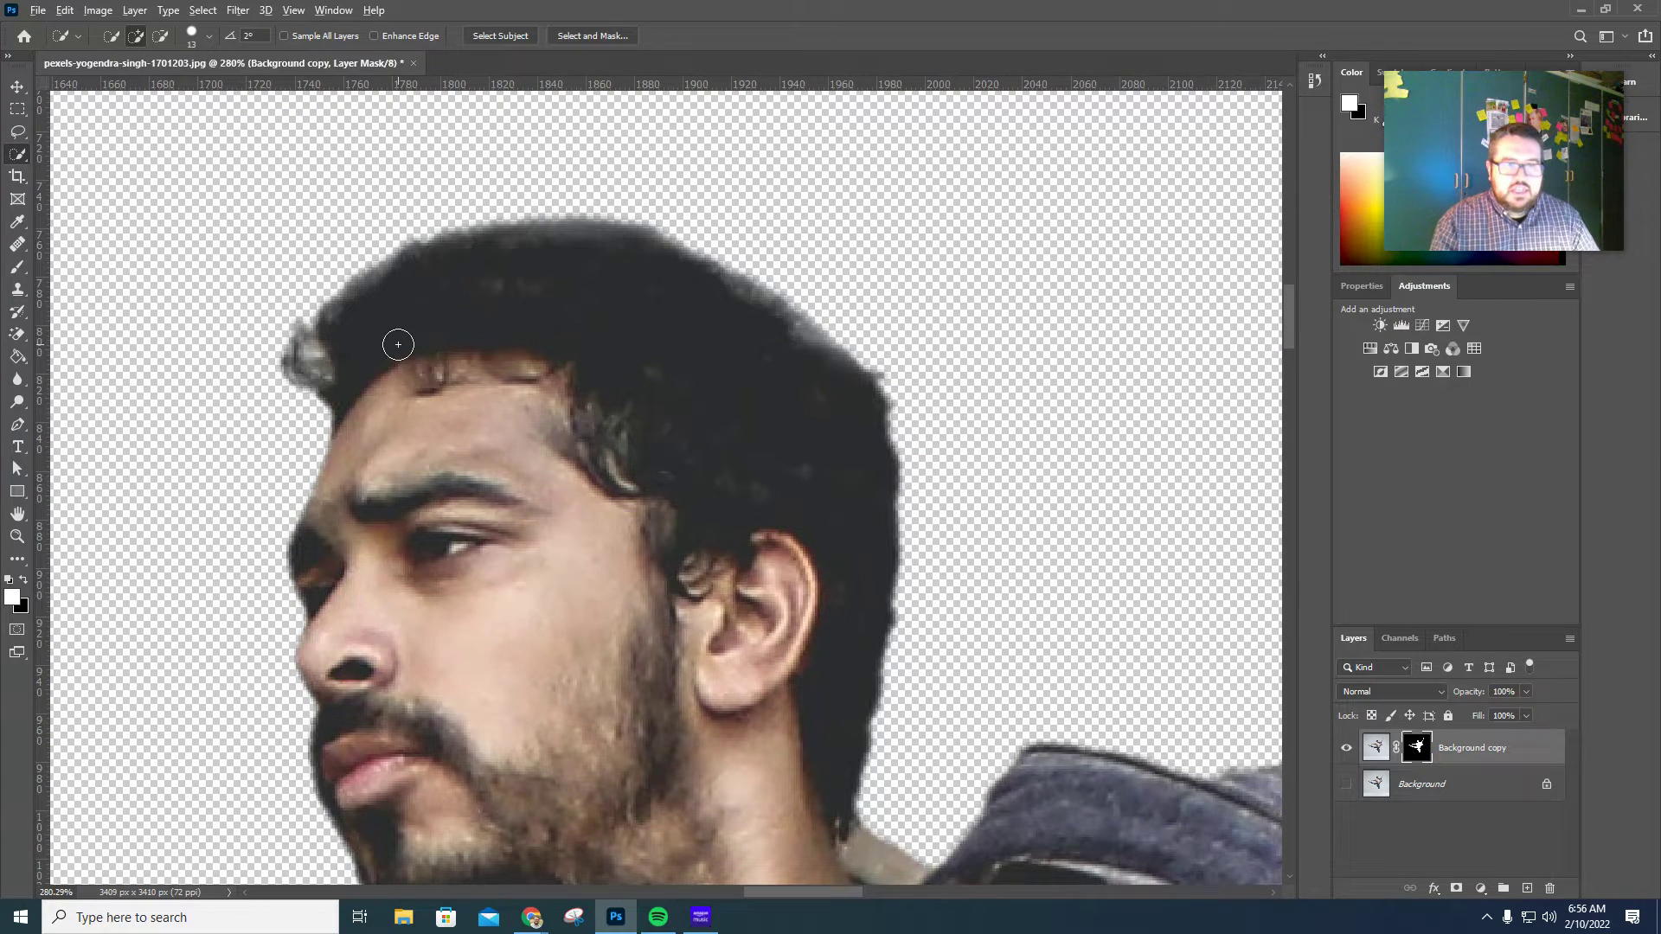
{"action": "scroll", "coordinate": [398, 344], "scroll_direction": "down", "scroll_amount": 2}
{"action": "scroll", "coordinate": [398, 344], "scroll_direction": "down", "scroll_amount": 2}
{"action": "scroll", "coordinate": [398, 344], "scroll_direction": "up", "scroll_amount": 1}
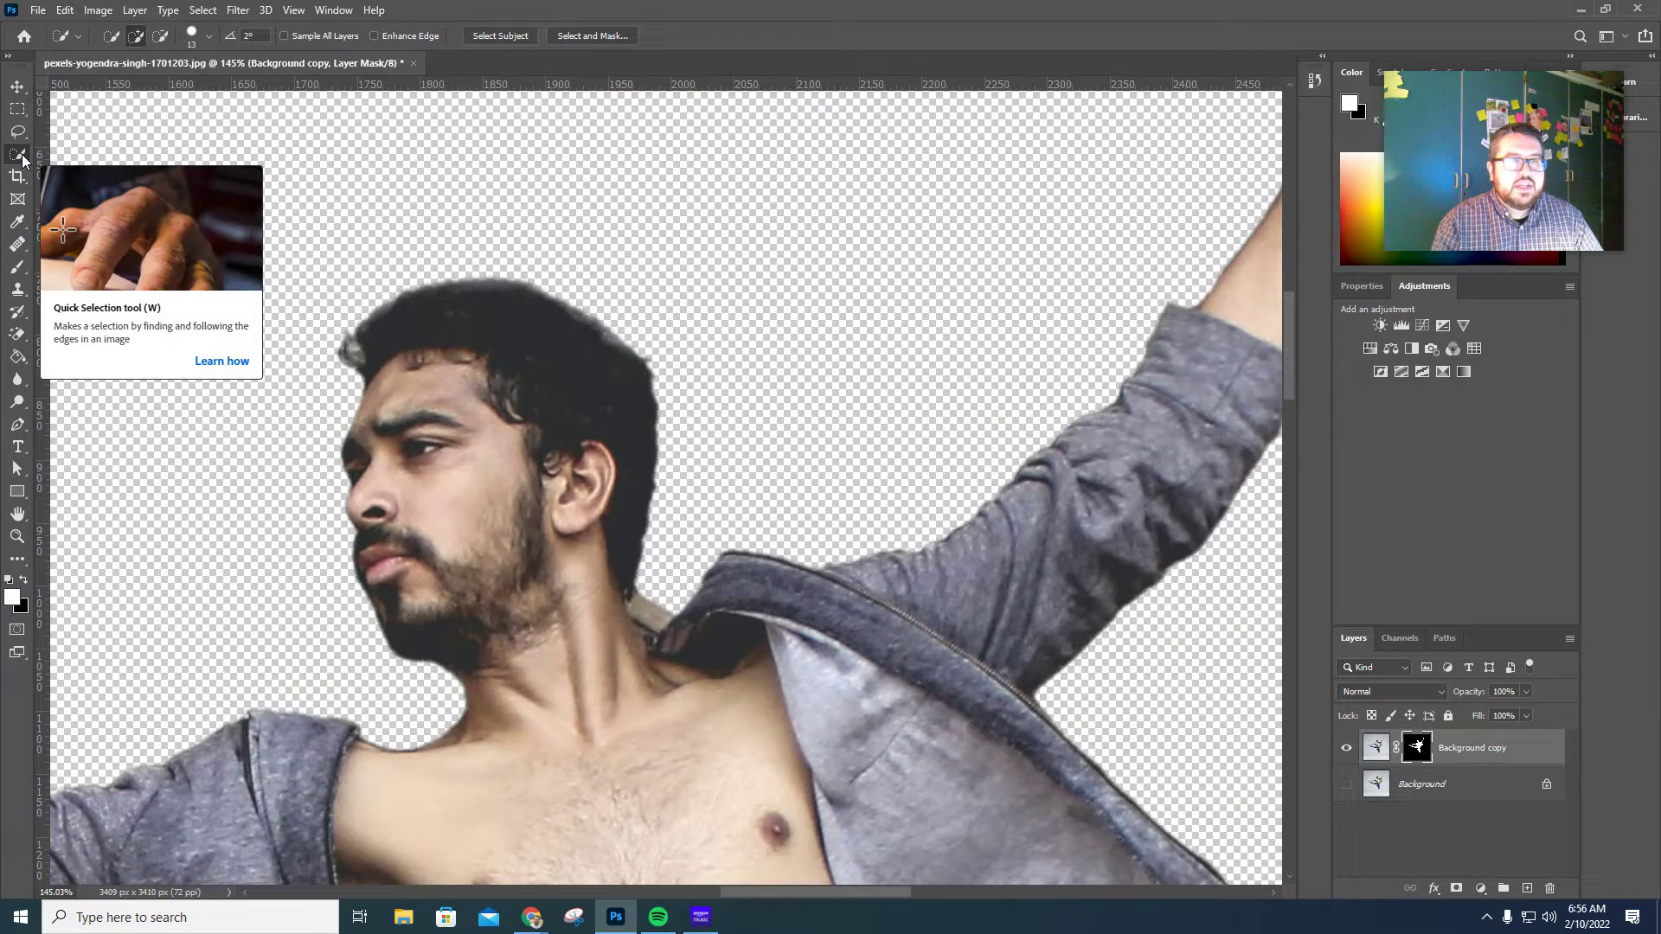
In Select and Mask, use the Overlay view with the red overlay at 89% opacity.
{"action": "left_click", "coordinate": [594, 36]}
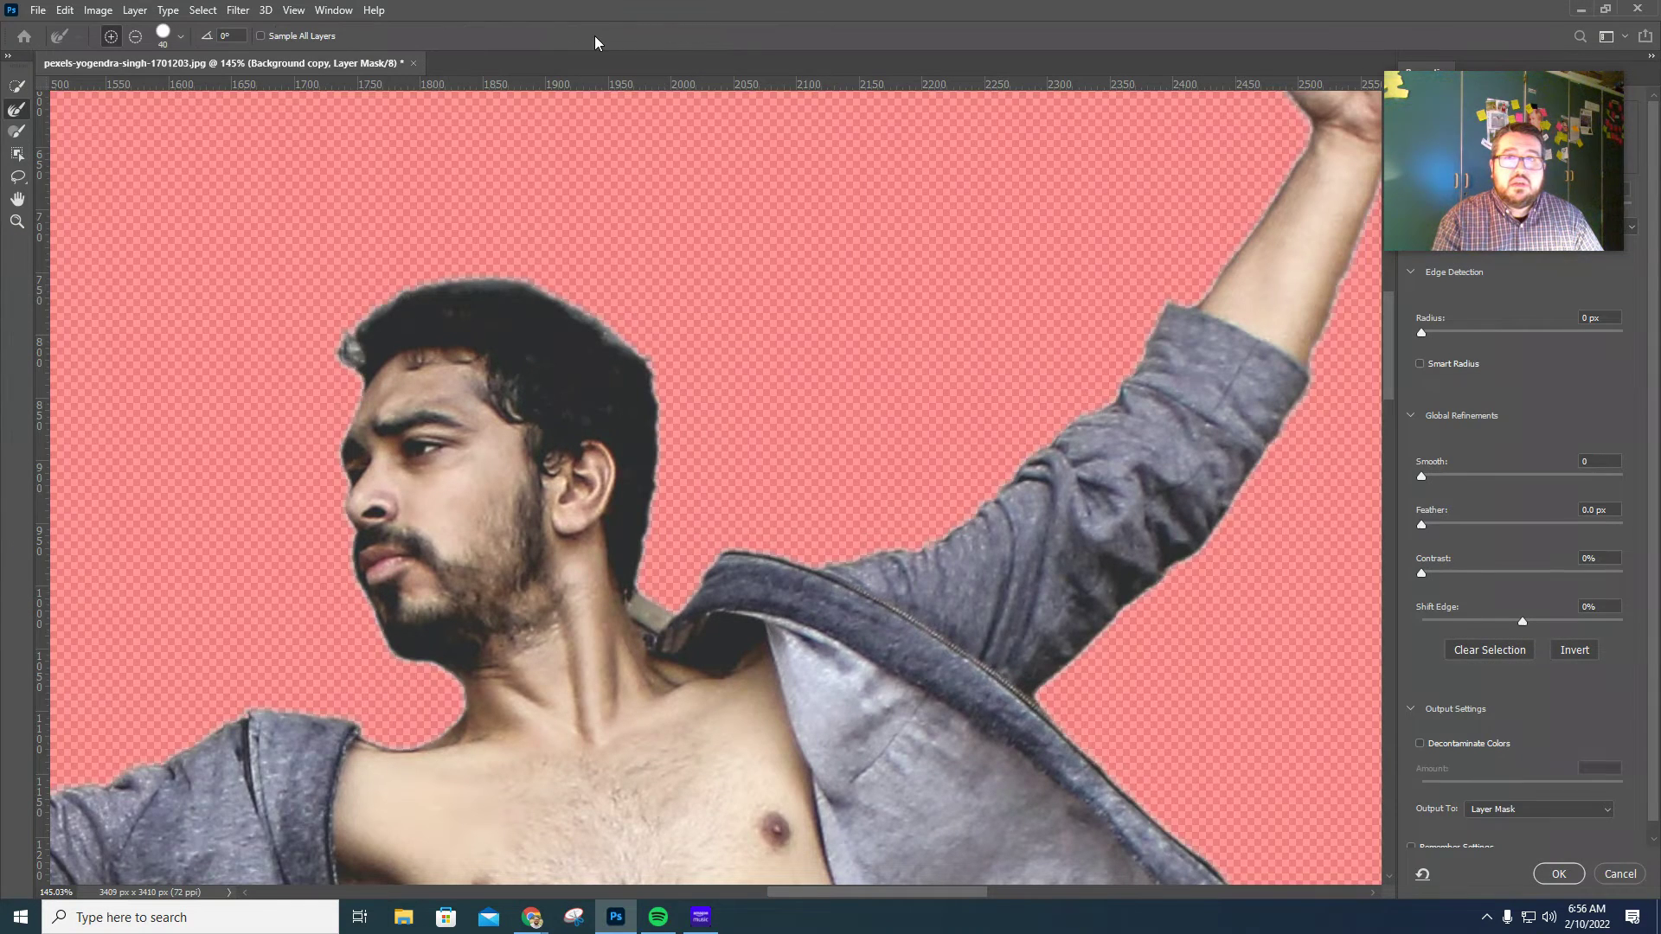
{"action": "mouse_move", "coordinate": [1507, 115]}
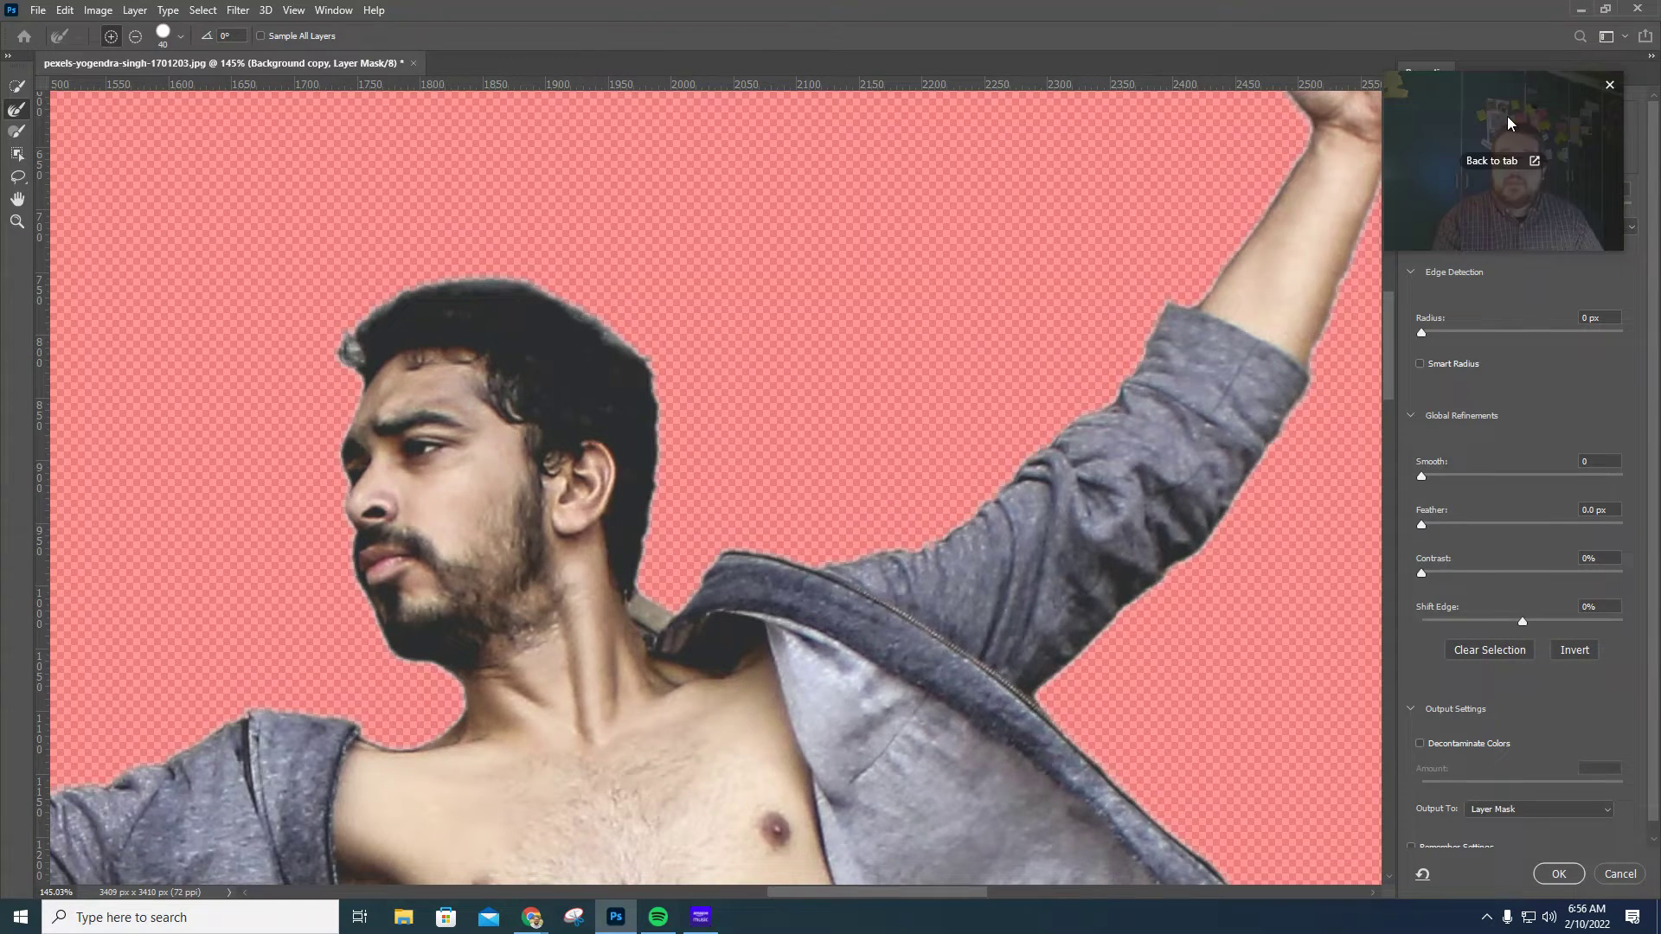
{"action": "left_click_drag", "start_coordinate": [1521, 86], "coordinate": [176, 35]}
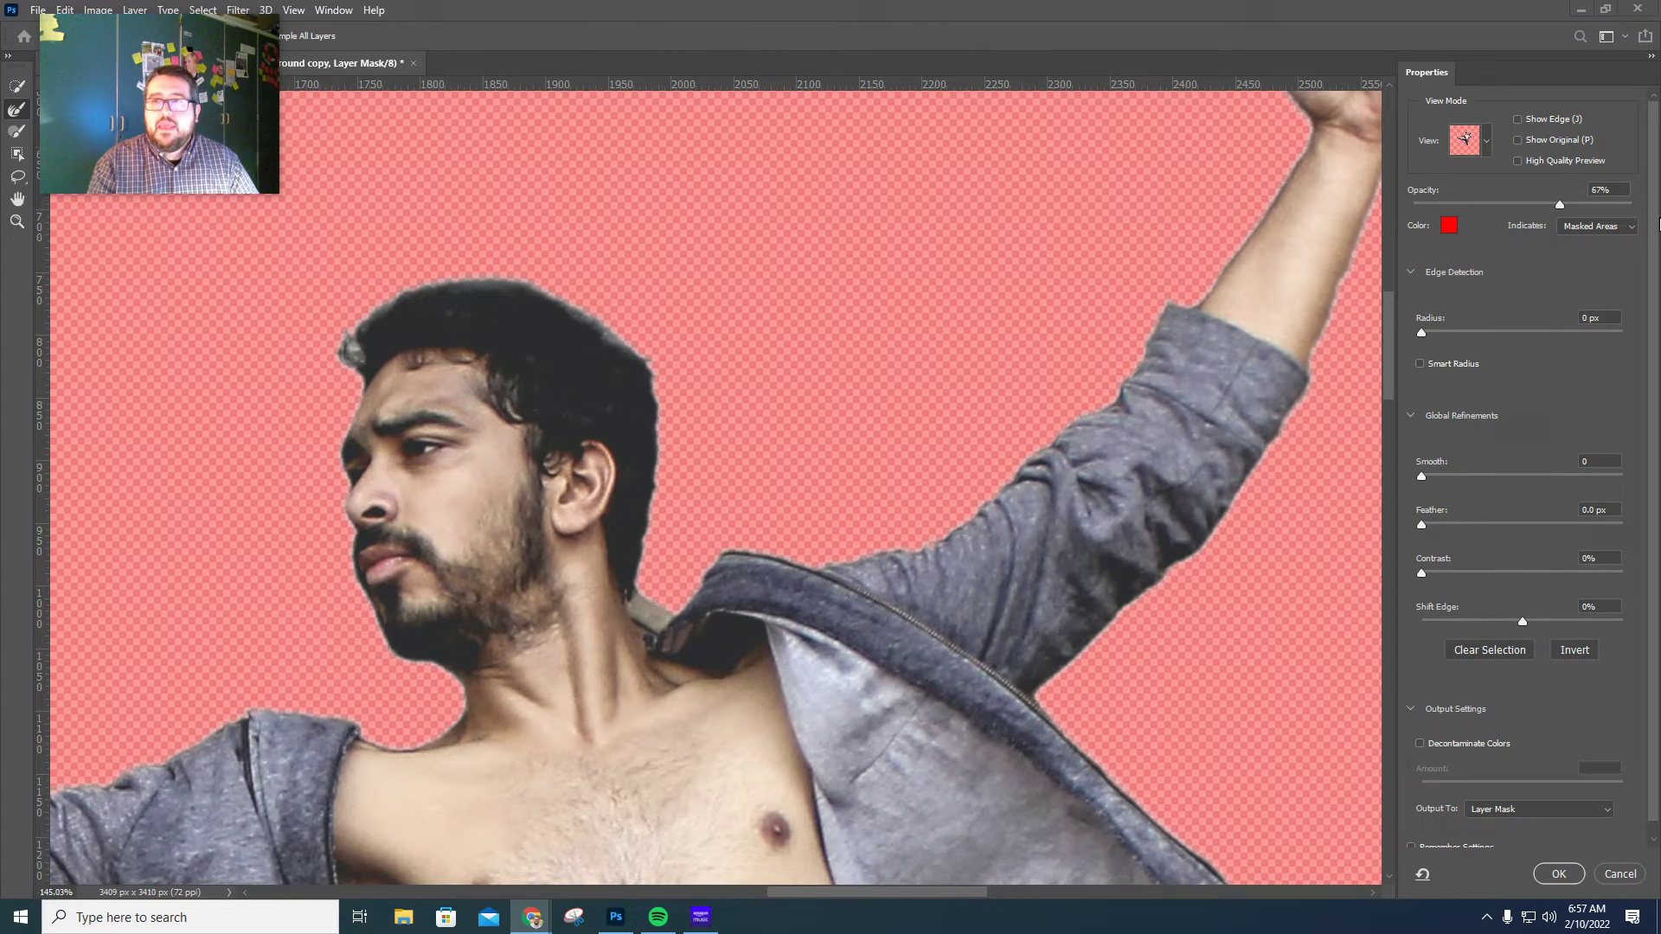
{"action": "left_click", "coordinate": [1490, 148]}
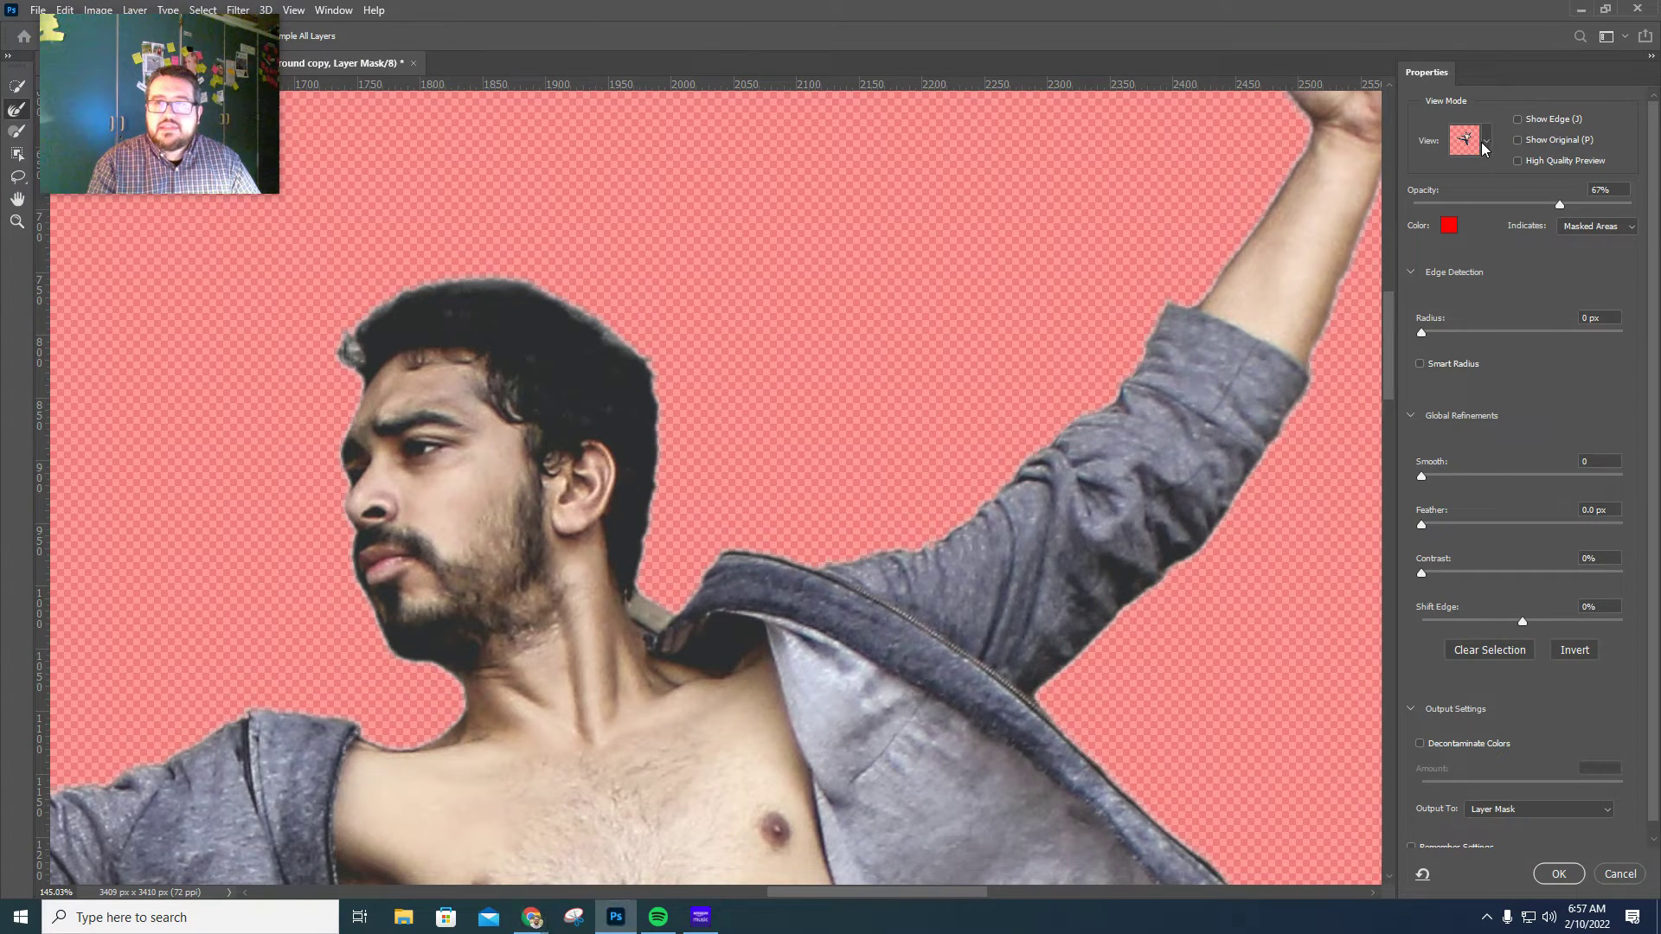
{"action": "left_click", "coordinate": [1485, 142]}
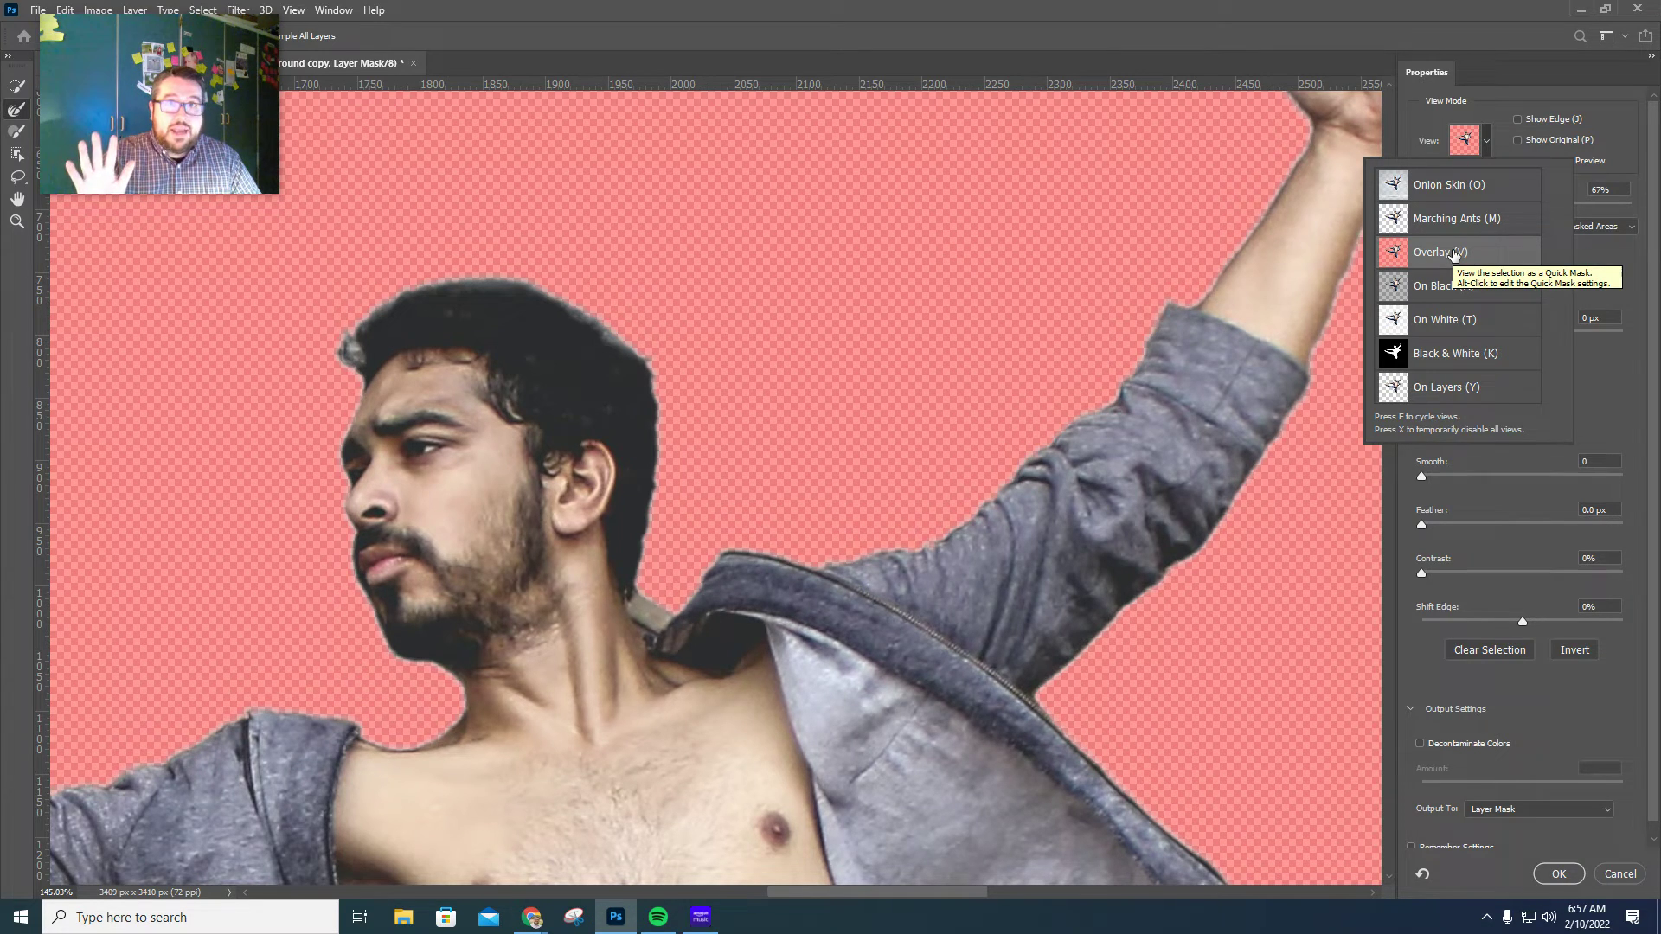
{"action": "left_click", "coordinate": [1486, 141]}
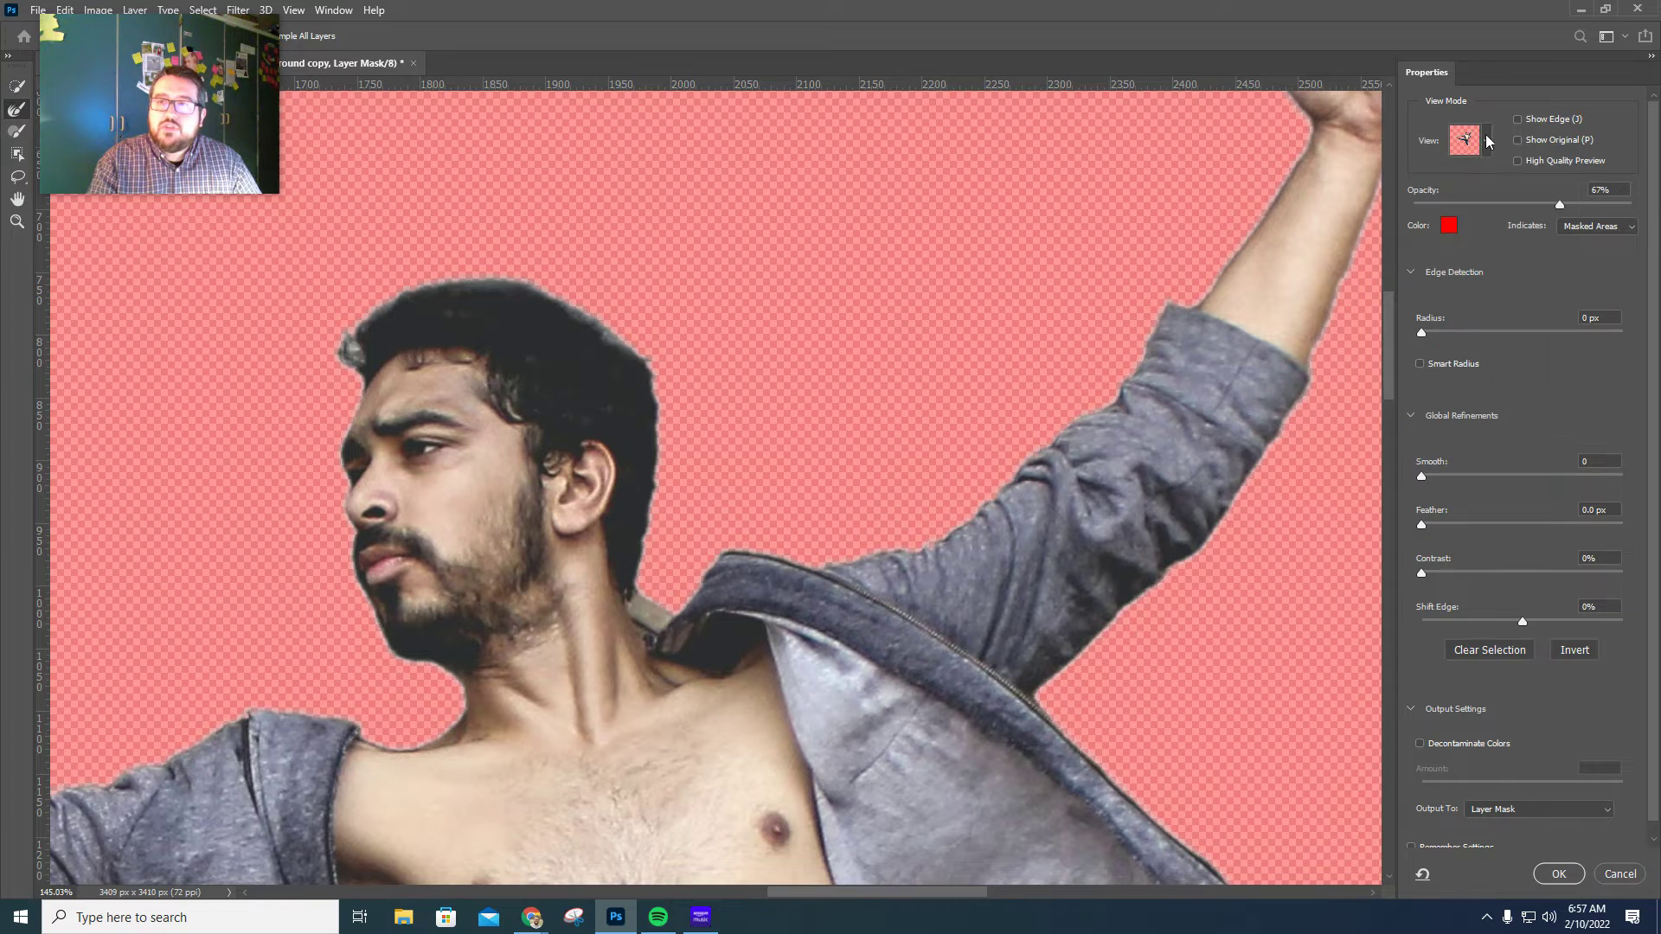
{"action": "left_click", "coordinate": [1489, 141]}
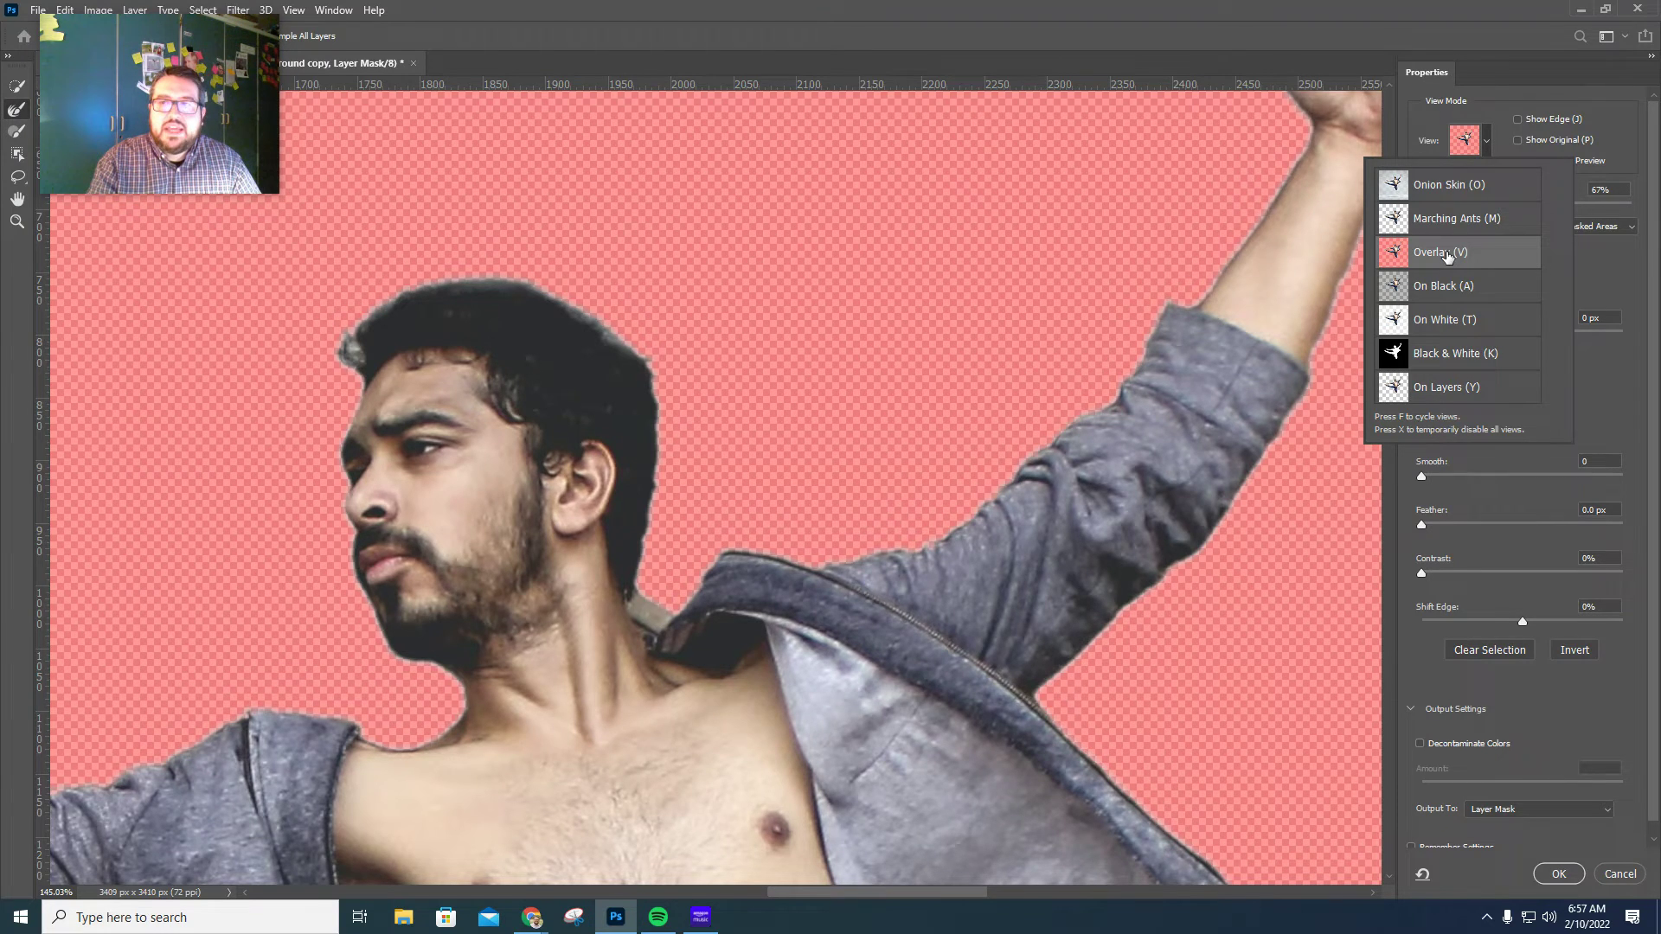
{"action": "left_click", "coordinate": [1623, 277]}
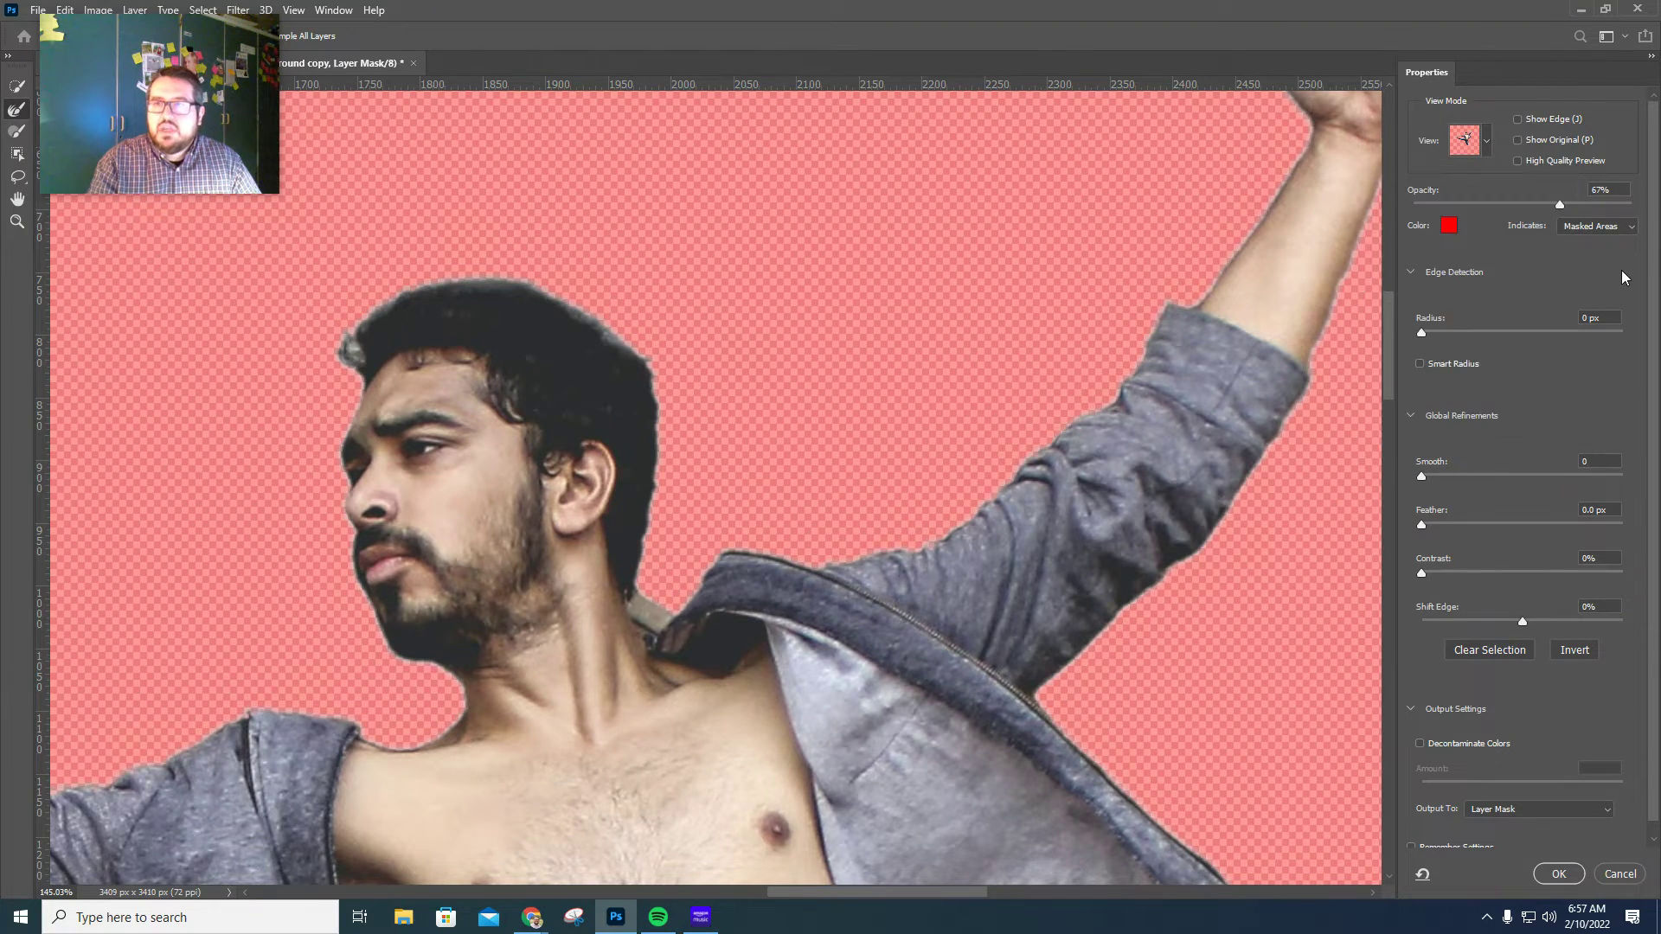
{"action": "left_click_drag", "start_coordinate": [1560, 206], "coordinate": [1644, 210]}
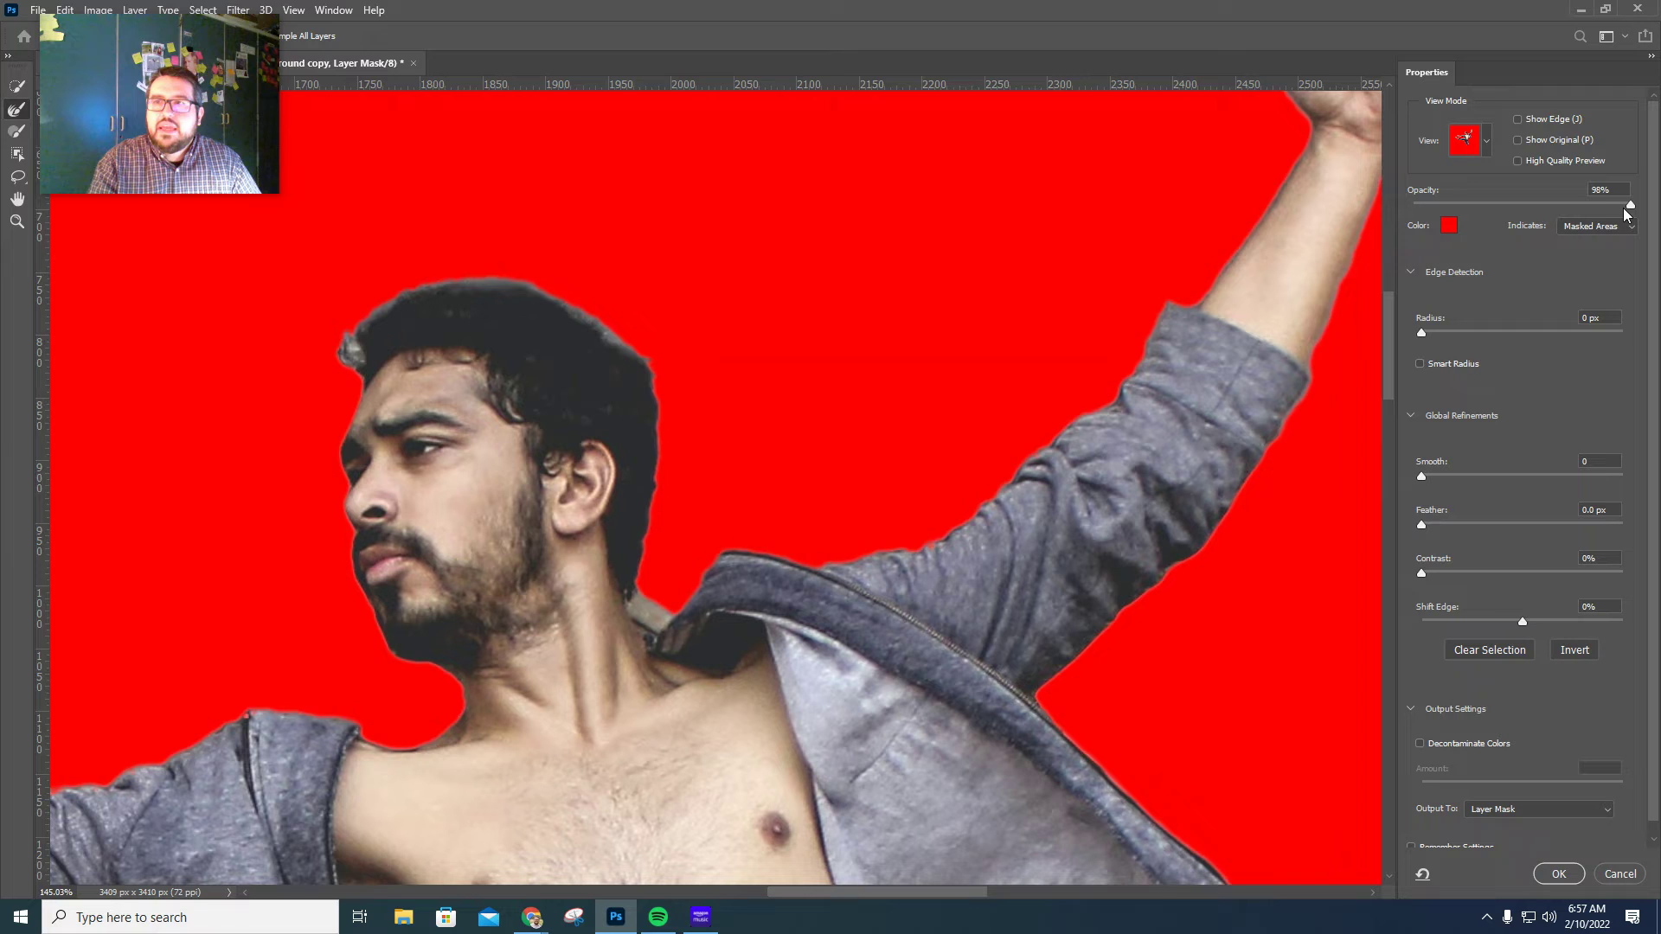
{"action": "left_click_drag", "start_coordinate": [1627, 214], "coordinate": [1621, 214]}
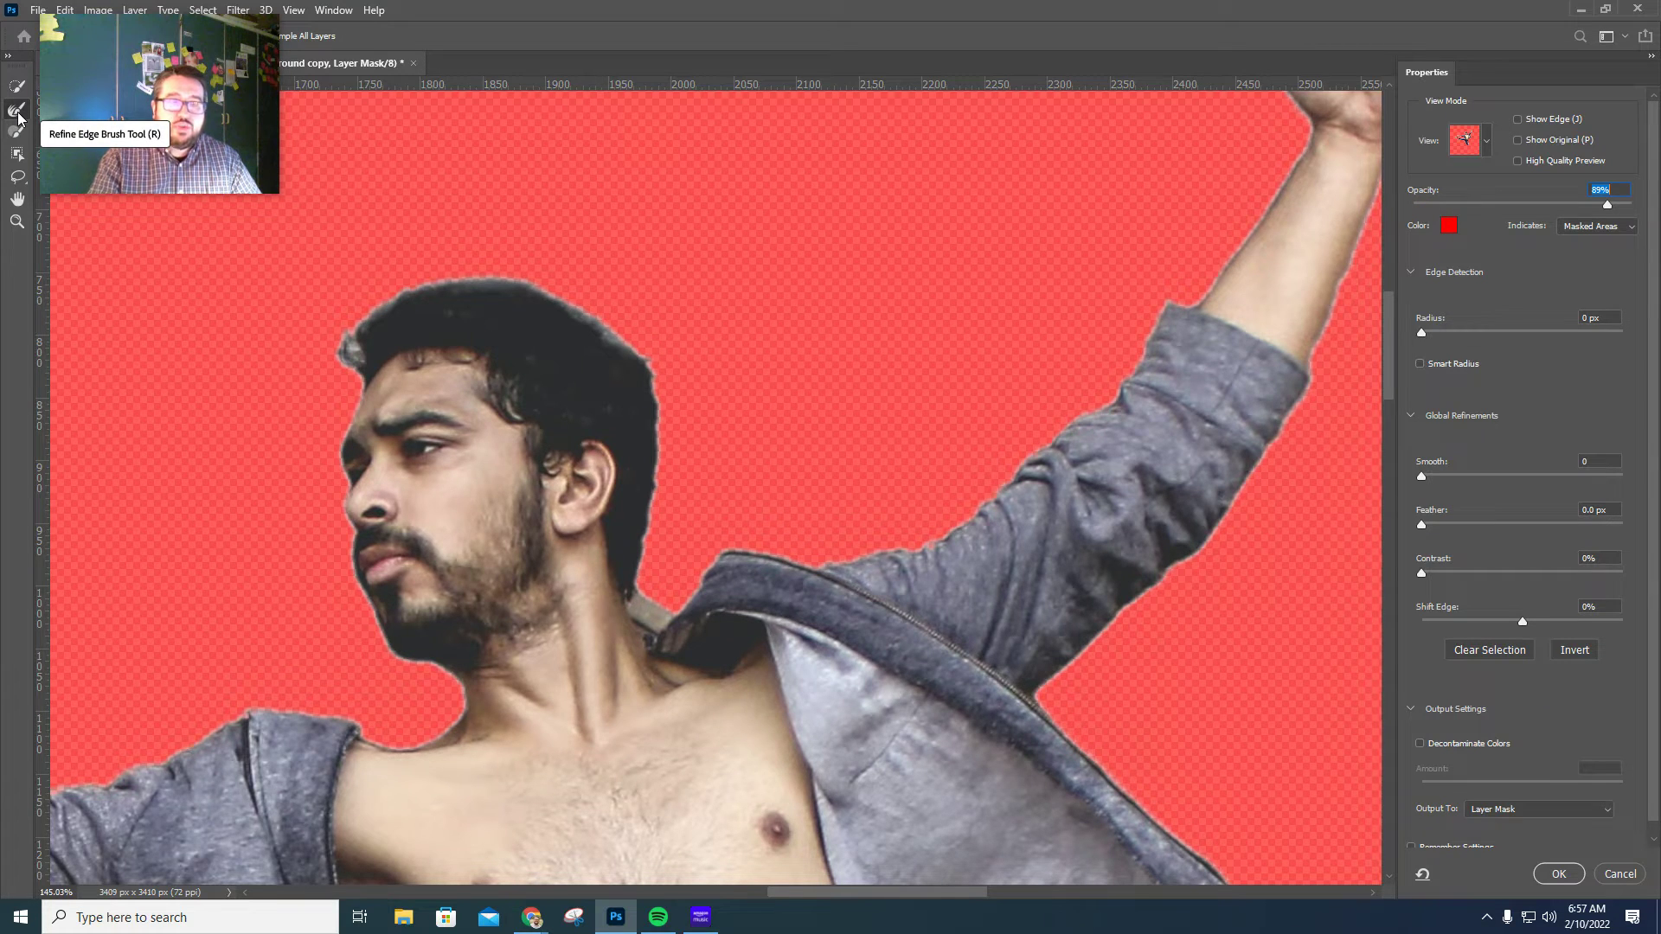
Paint the Refine Edge Brush along the dancer's hair, then zoom in on the hair edge.
{"action": "left_click", "coordinate": [18, 111]}
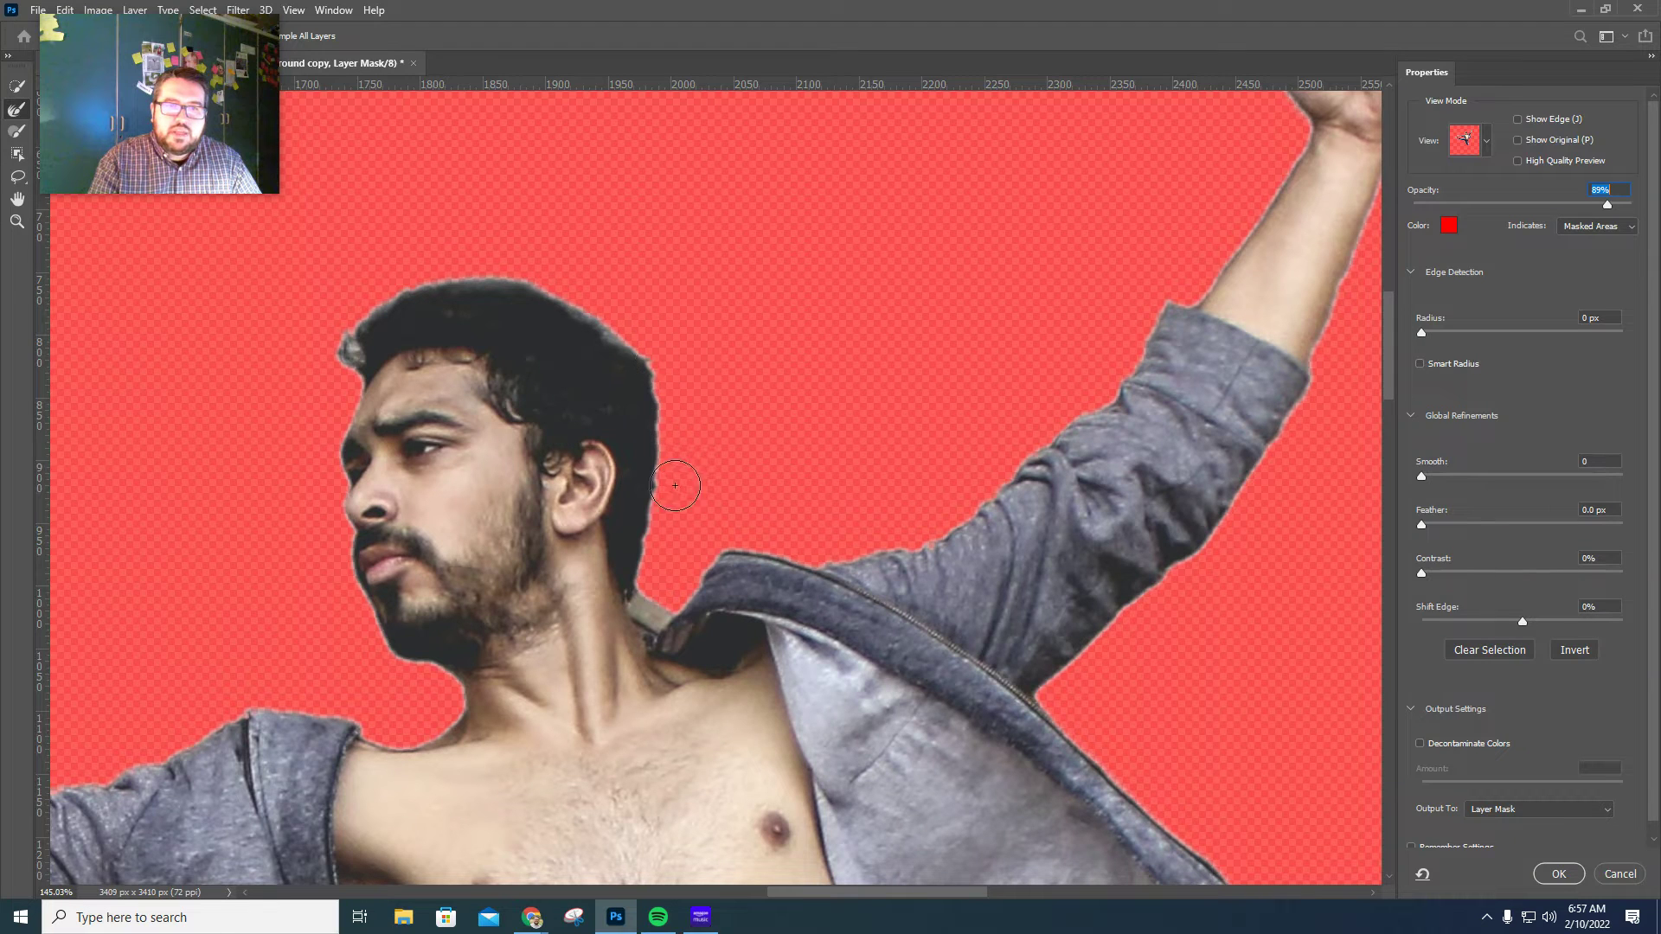
{"action": "mouse_move", "coordinate": [663, 365]}
{"action": "left_mouse_down"}
{"action": "mouse_move", "coordinate": [649, 328]}
{"action": "mouse_move", "coordinate": [580, 287]}
{"action": "mouse_move", "coordinate": [430, 253]}
{"action": "mouse_move", "coordinate": [341, 308]}
{"action": "mouse_move", "coordinate": [339, 344]}
{"action": "mouse_move", "coordinate": [360, 350]}
{"action": "left_mouse_up"}
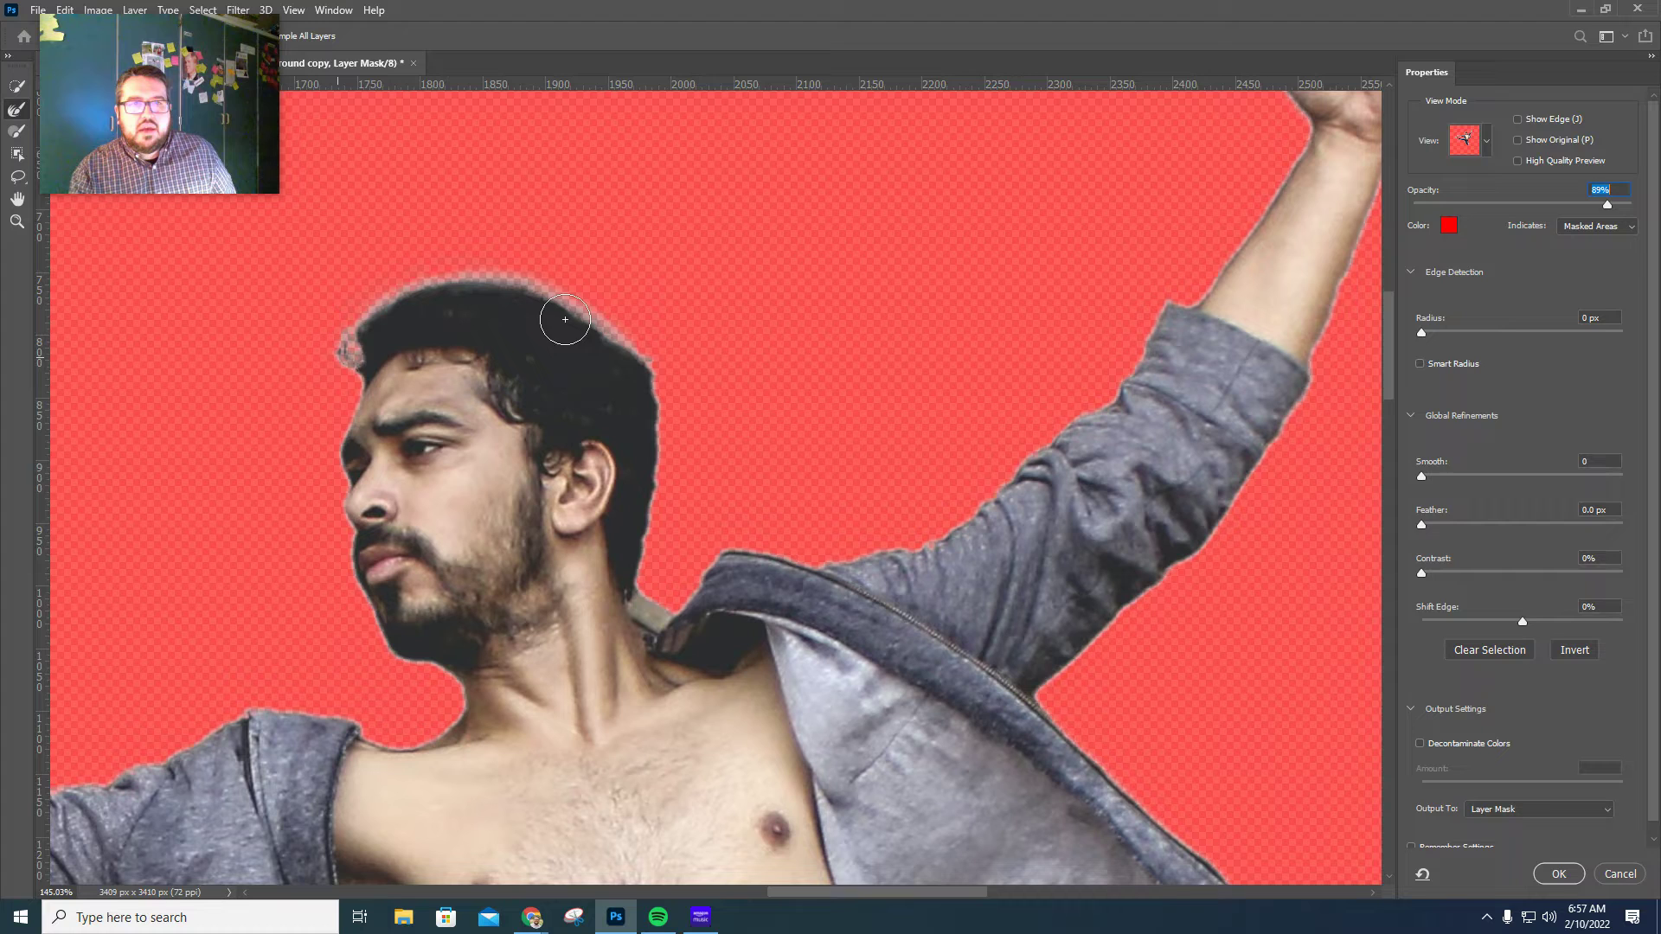
{"action": "left_click_drag", "start_coordinate": [556, 315], "coordinate": [594, 298]}
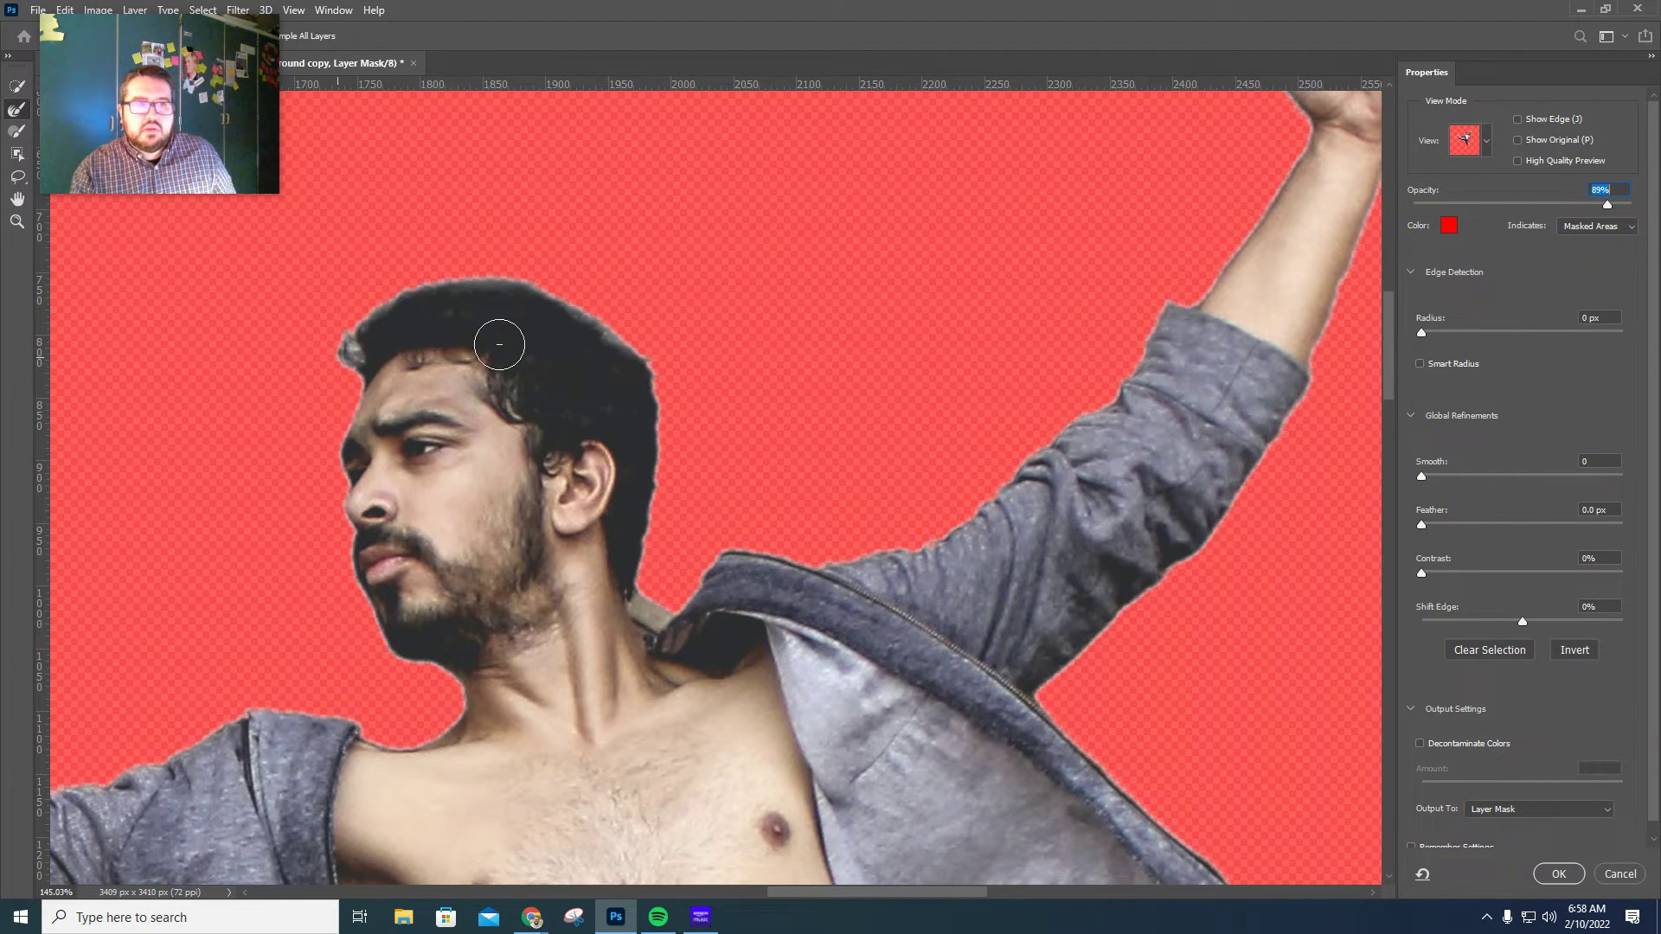
{"action": "key", "text": "z"}
{"action": "left_click_drag", "start_coordinate": [606, 323], "coordinate": [588, 390]}
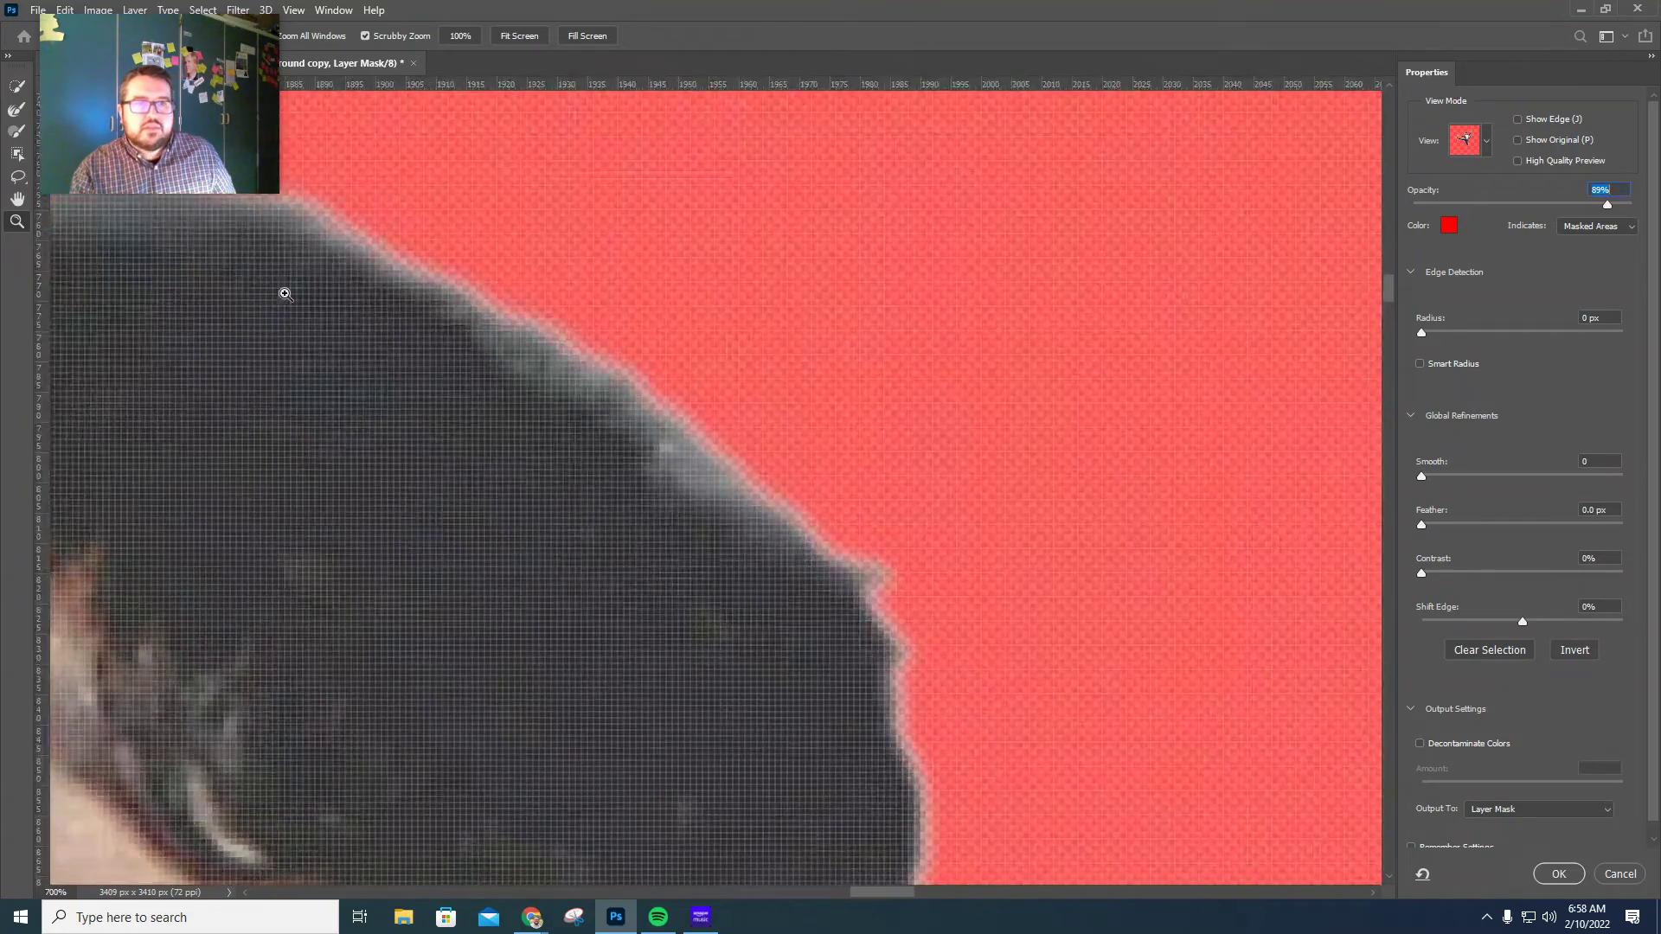
Shrink the Refine Edge Brush and paint along the hair edge and top fringe.
{"action": "left_click", "coordinate": [16, 109]}
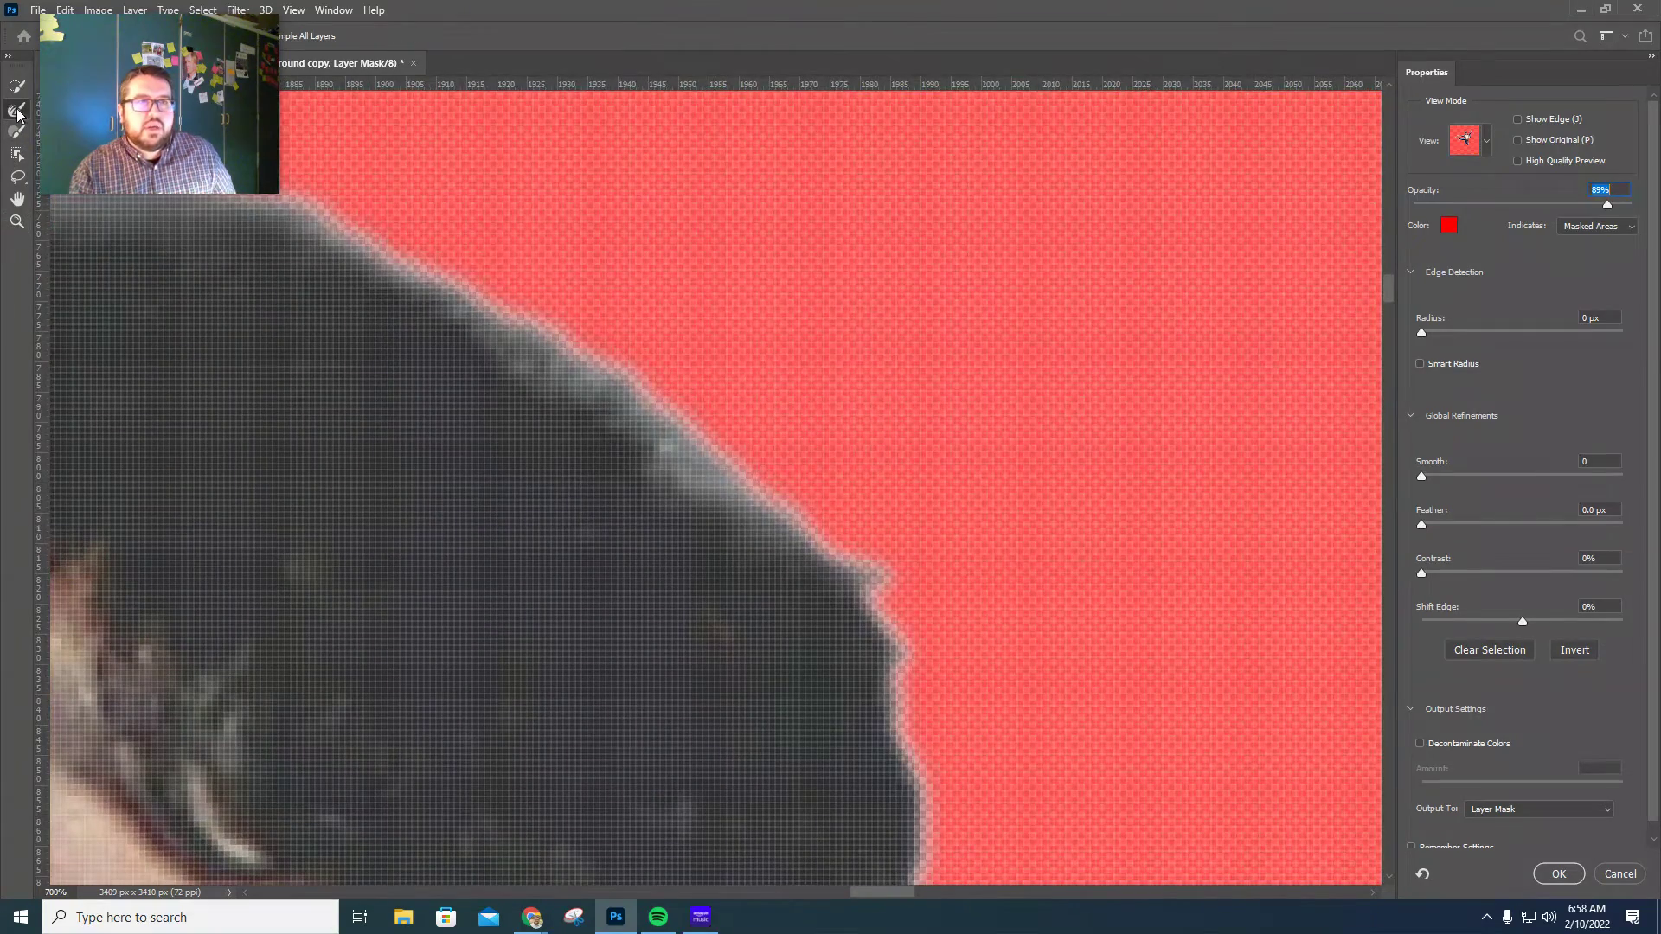
{"action": "right_click", "coordinate": [770, 411], "text": "alt"}
{"action": "mouse_move", "coordinate": [769, 411]}
{"action": "left_mouse_down"}
{"action": "mouse_move", "coordinate": [727, 410]}
{"action": "mouse_move", "coordinate": [717, 391]}
{"action": "left_mouse_up"}
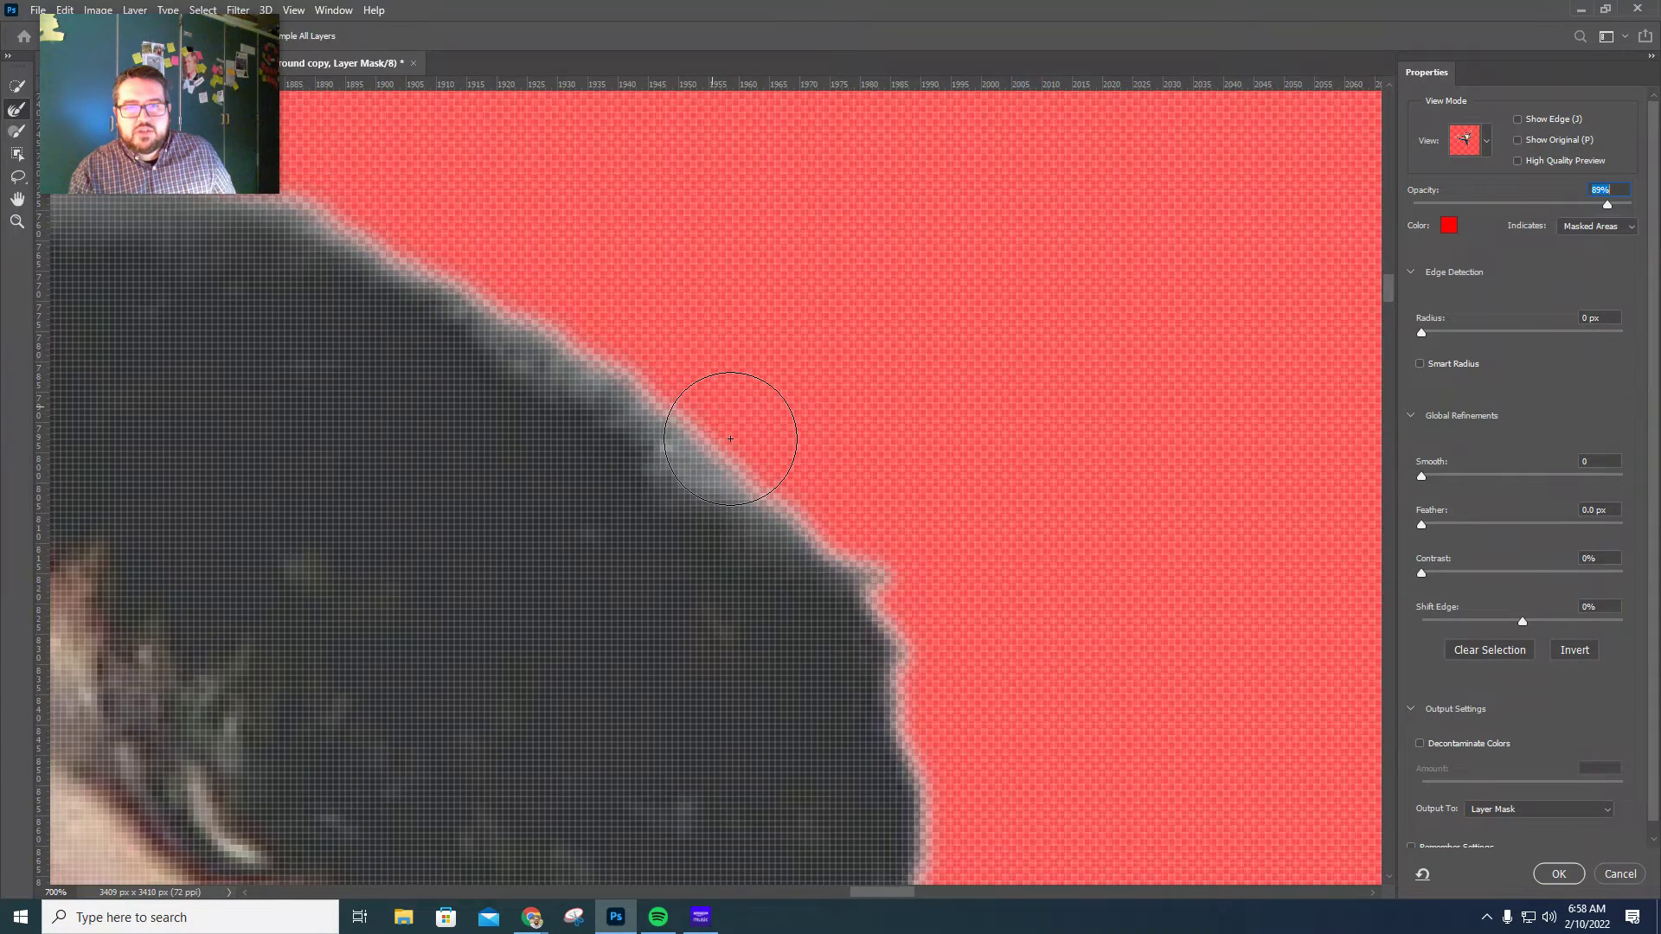
{"action": "mouse_move", "coordinate": [730, 439]}
{"action": "left_mouse_down"}
{"action": "mouse_move", "coordinate": [869, 499]}
{"action": "mouse_move", "coordinate": [885, 542]}
{"action": "mouse_move", "coordinate": [594, 324]}
{"action": "mouse_move", "coordinate": [406, 233]}
{"action": "mouse_move", "coordinate": [442, 237]}
{"action": "left_mouse_up"}
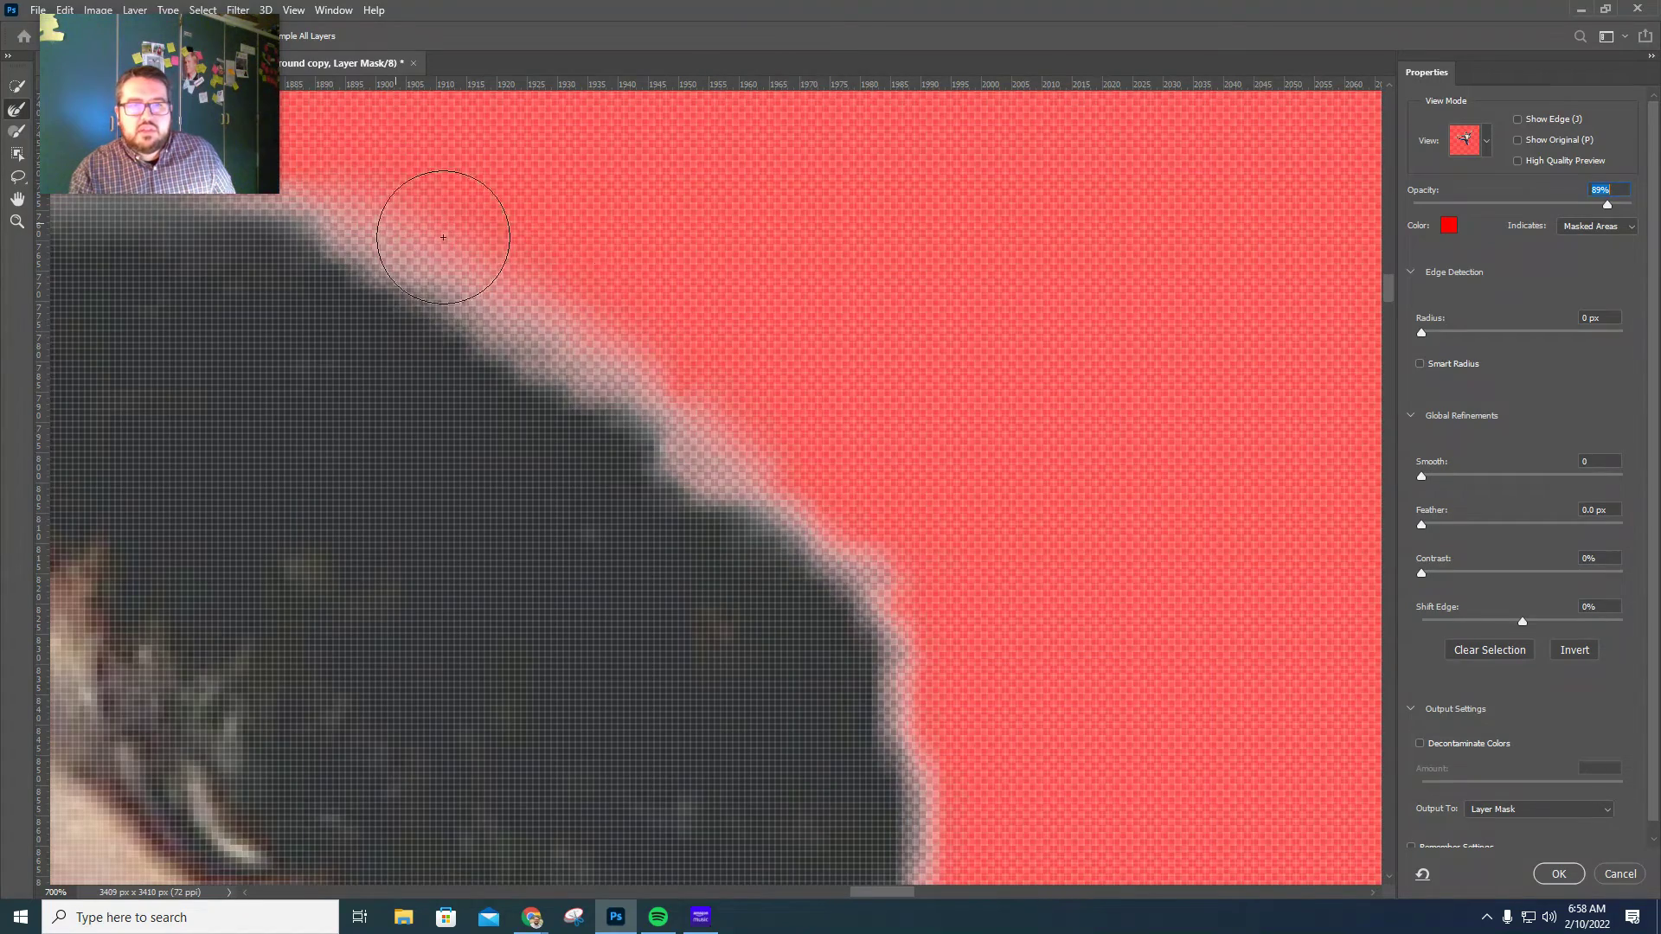
{"action": "mouse_move", "coordinate": [898, 892]}
{"action": "left_mouse_down"}
{"action": "mouse_move", "coordinate": [822, 890]}
{"action": "mouse_move", "coordinate": [872, 888]}
{"action": "left_mouse_up"}
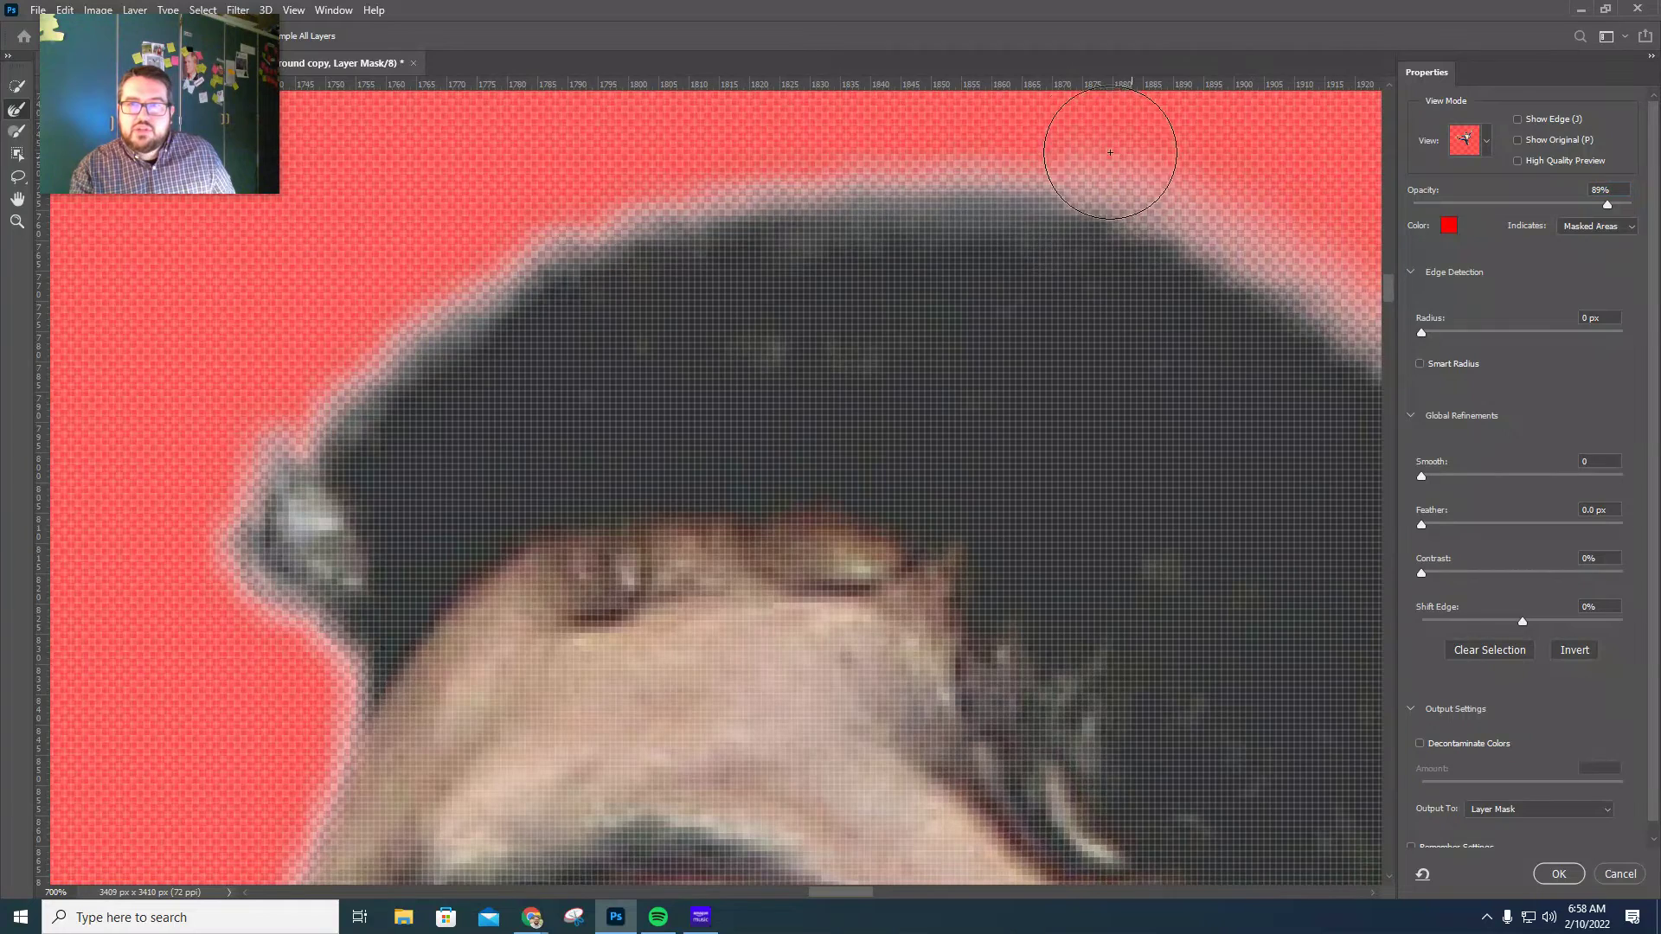
{"action": "mouse_move", "coordinate": [1110, 153]}
{"action": "left_mouse_down"}
{"action": "mouse_move", "coordinate": [809, 131]}
{"action": "mouse_move", "coordinate": [529, 196]}
{"action": "mouse_move", "coordinate": [359, 324]}
{"action": "mouse_move", "coordinate": [653, 262]}
{"action": "mouse_move", "coordinate": [430, 318]}
{"action": "mouse_move", "coordinate": [353, 362]}
{"action": "mouse_move", "coordinate": [383, 365]}
{"action": "mouse_move", "coordinate": [299, 454]}
{"action": "mouse_move", "coordinate": [340, 478]}
{"action": "mouse_move", "coordinate": [312, 513]}
{"action": "mouse_move", "coordinate": [329, 558]}
{"action": "left_mouse_up"}
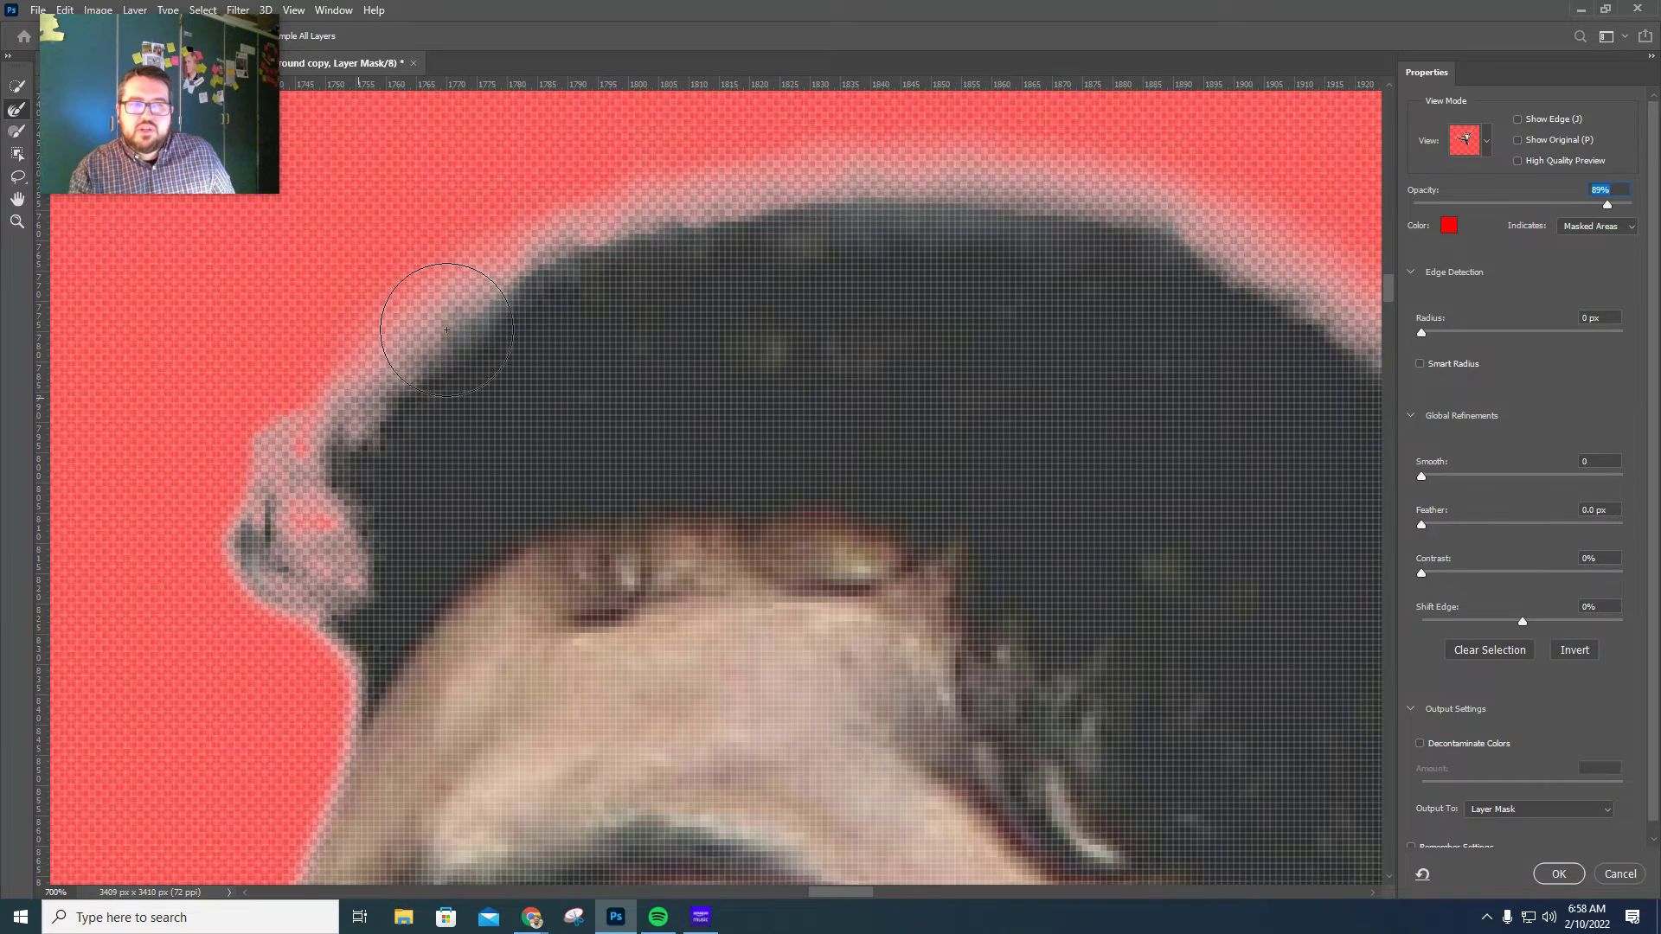
{"action": "left_click", "coordinate": [967, 187]}
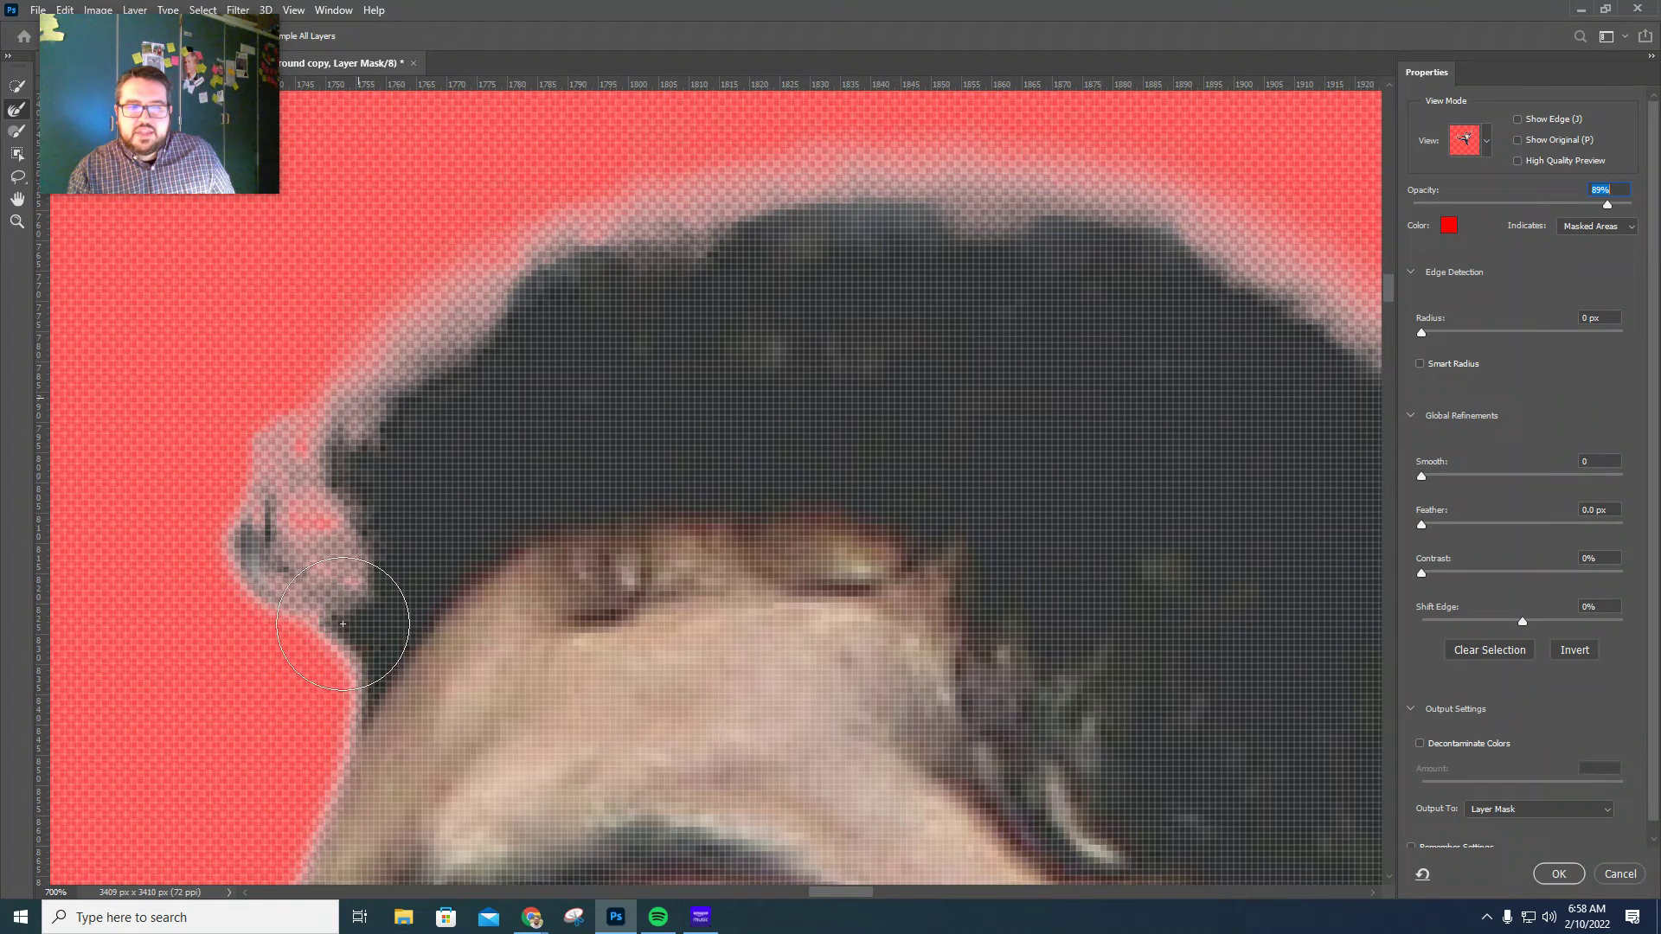
{"action": "left_click_drag", "start_coordinate": [845, 895], "coordinate": [995, 886]}
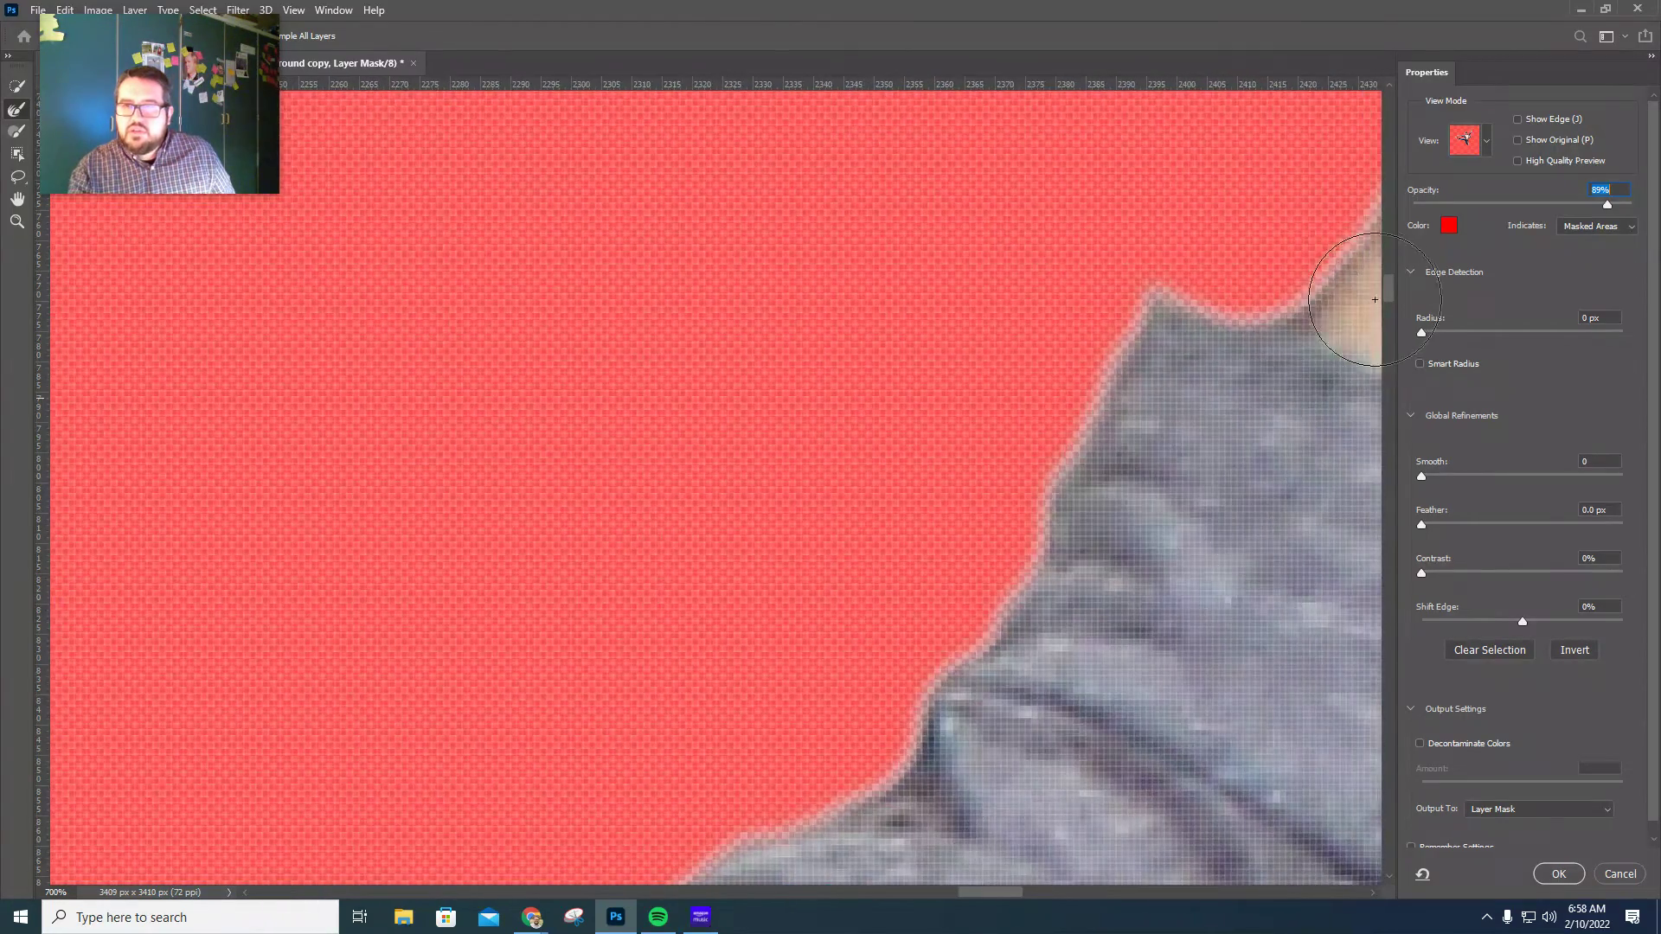
{"action": "mouse_move", "coordinate": [1386, 284]}
{"action": "left_mouse_down"}
{"action": "mouse_move", "coordinate": [1386, 304]}
{"action": "mouse_move", "coordinate": [1386, 289]}
{"action": "left_mouse_up"}
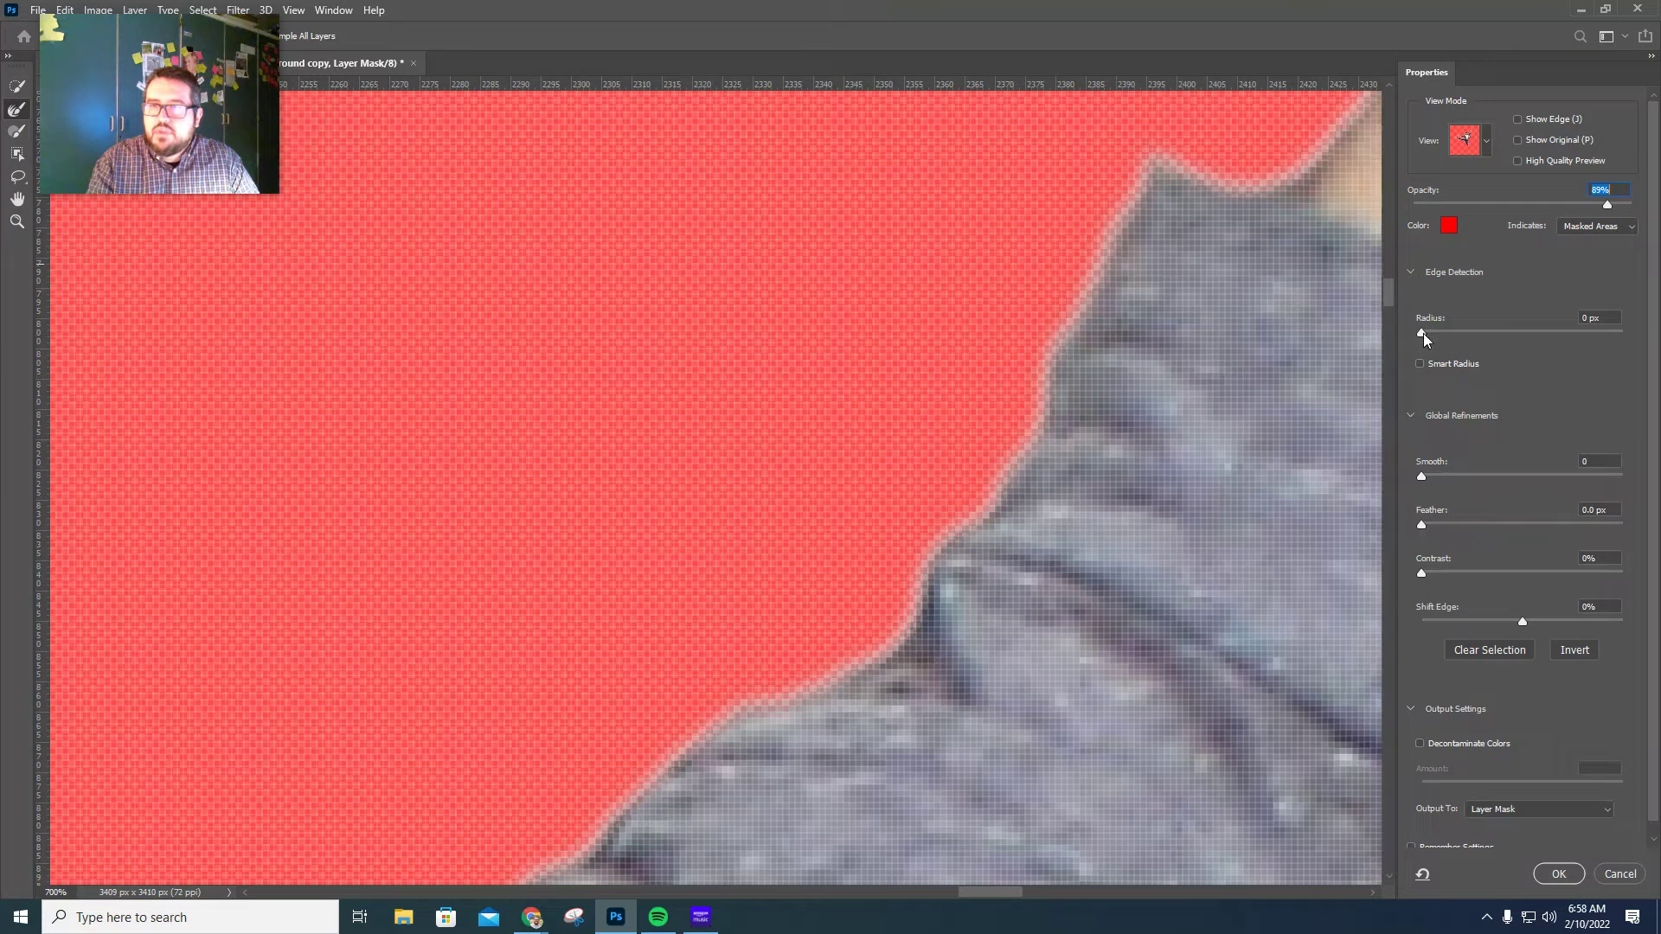
Set Shift Edge to -15% in Global Refinements, keeping the output as Layer Mask.
{"action": "mouse_move", "coordinate": [1424, 335]}
{"action": "left_mouse_down"}
{"action": "mouse_move", "coordinate": [1509, 333]}
{"action": "mouse_move", "coordinate": [1424, 346]}
{"action": "left_mouse_up"}
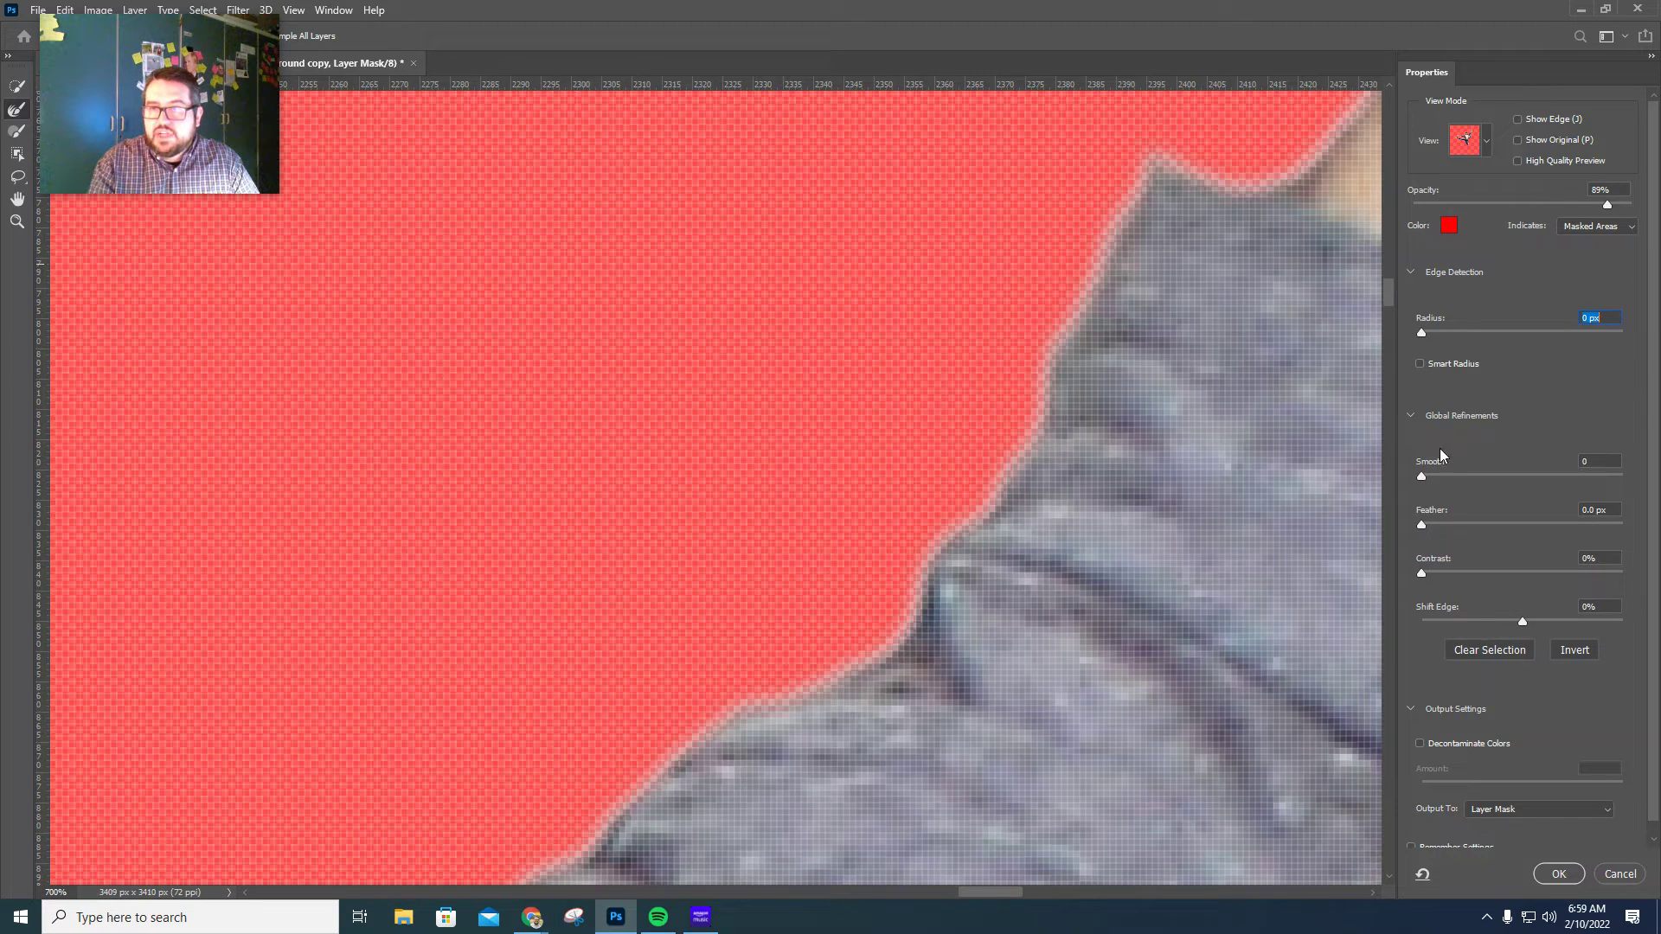
{"action": "left_click", "coordinate": [1411, 414]}
{"action": "left_click", "coordinate": [1409, 414]}
{"action": "mouse_move", "coordinate": [1524, 621]}
{"action": "left_mouse_down"}
{"action": "mouse_move", "coordinate": [1451, 623]}
{"action": "mouse_move", "coordinate": [1560, 627]}
{"action": "mouse_move", "coordinate": [1506, 637]}
{"action": "mouse_move", "coordinate": [1580, 610]}
{"action": "mouse_move", "coordinate": [1507, 623]}
{"action": "left_mouse_up"}
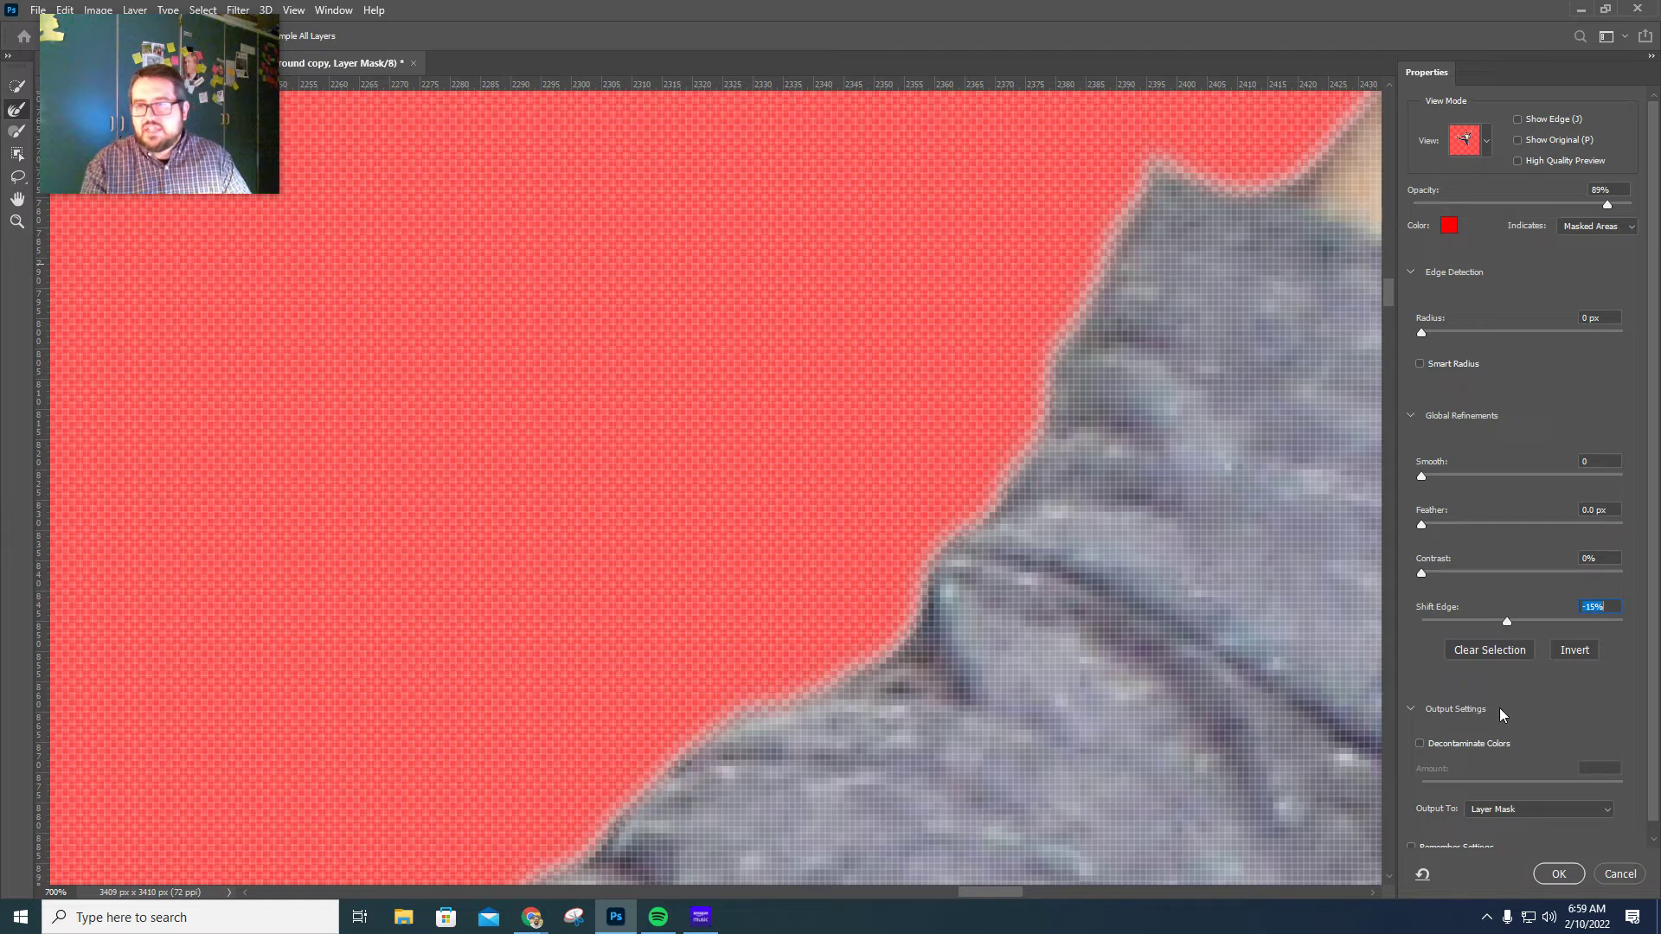
{"action": "scroll", "coordinate": [1493, 712], "scroll_direction": "down", "scroll_amount": 1}
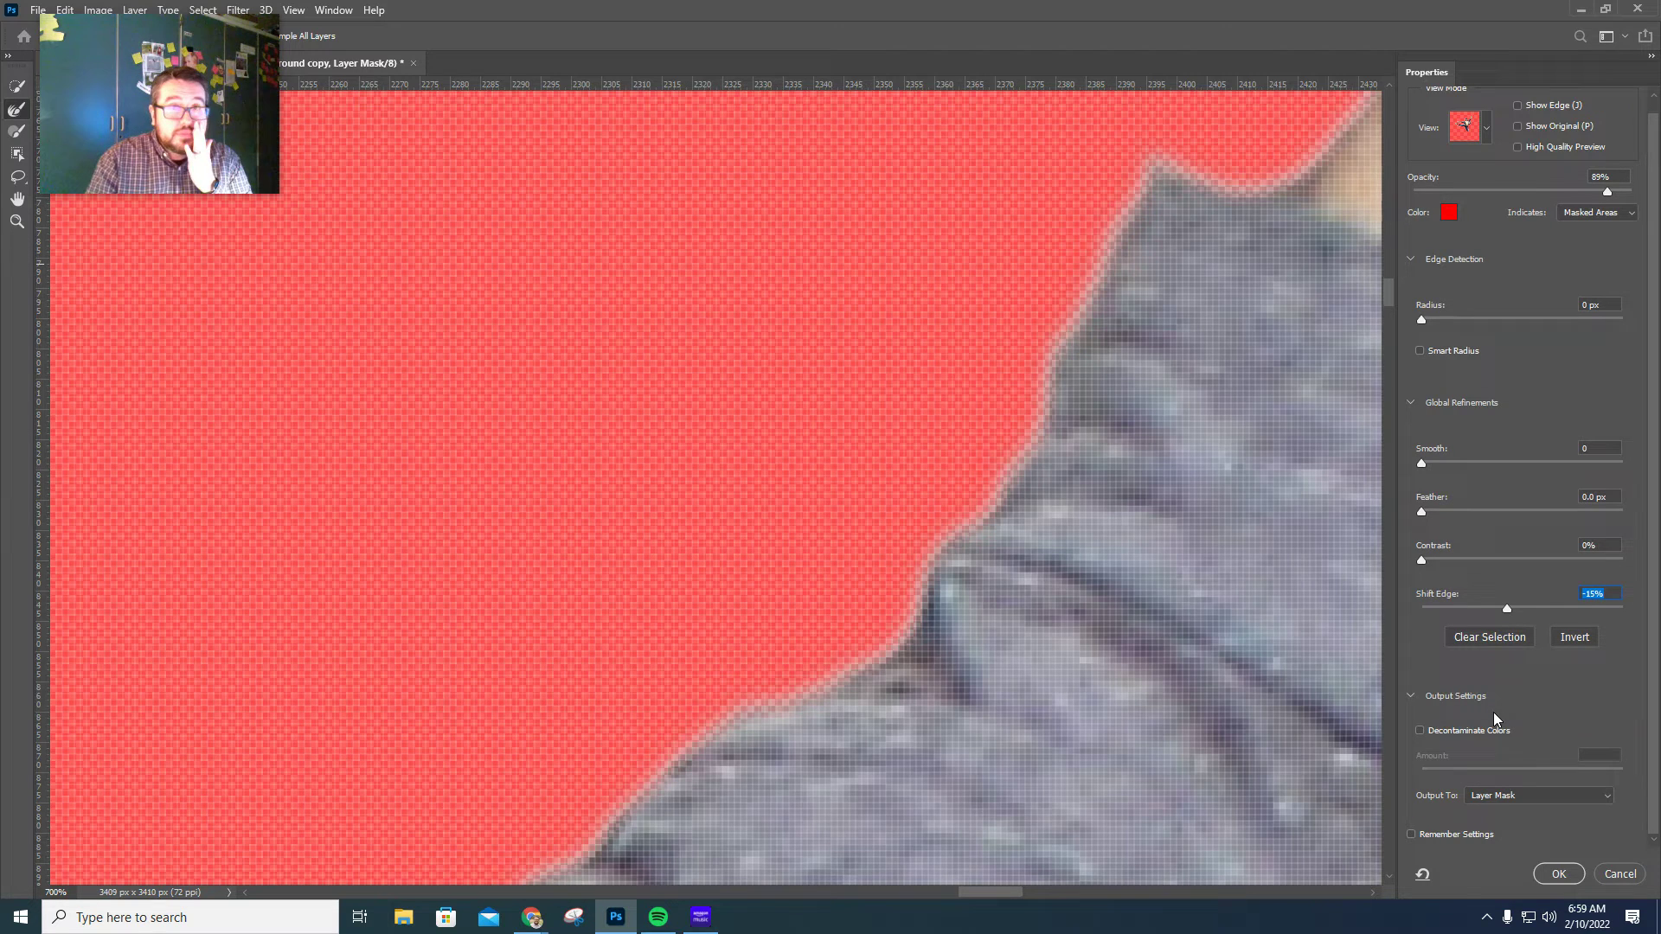
{"action": "left_click", "coordinate": [1412, 696]}
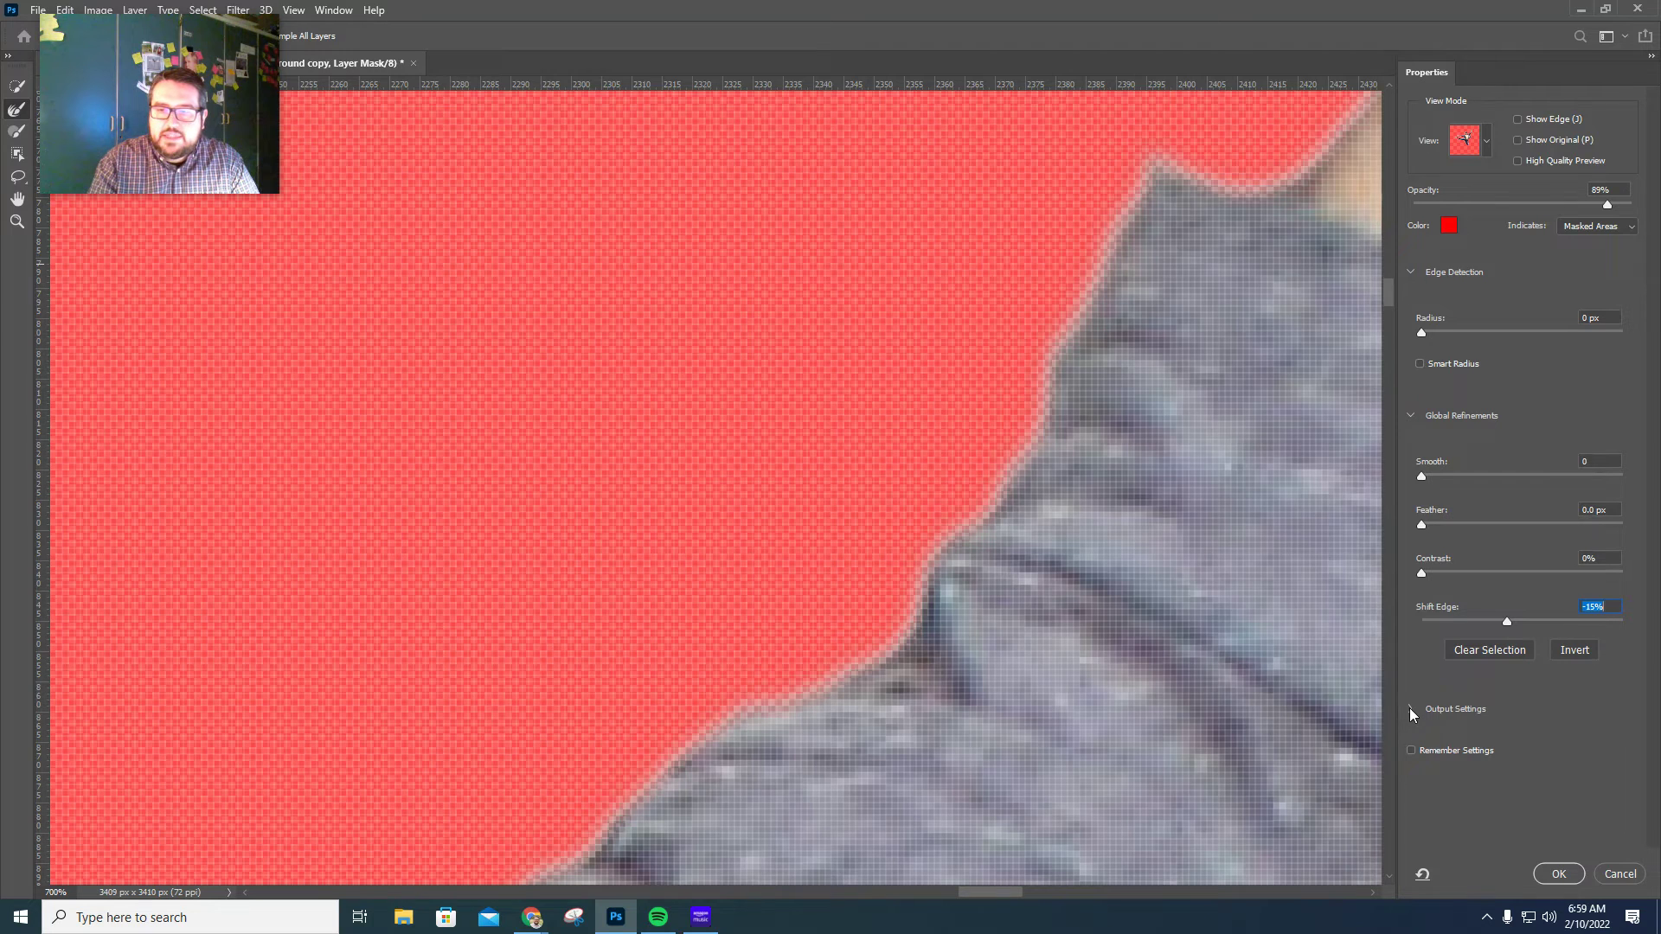
{"action": "left_click", "coordinate": [1412, 710]}
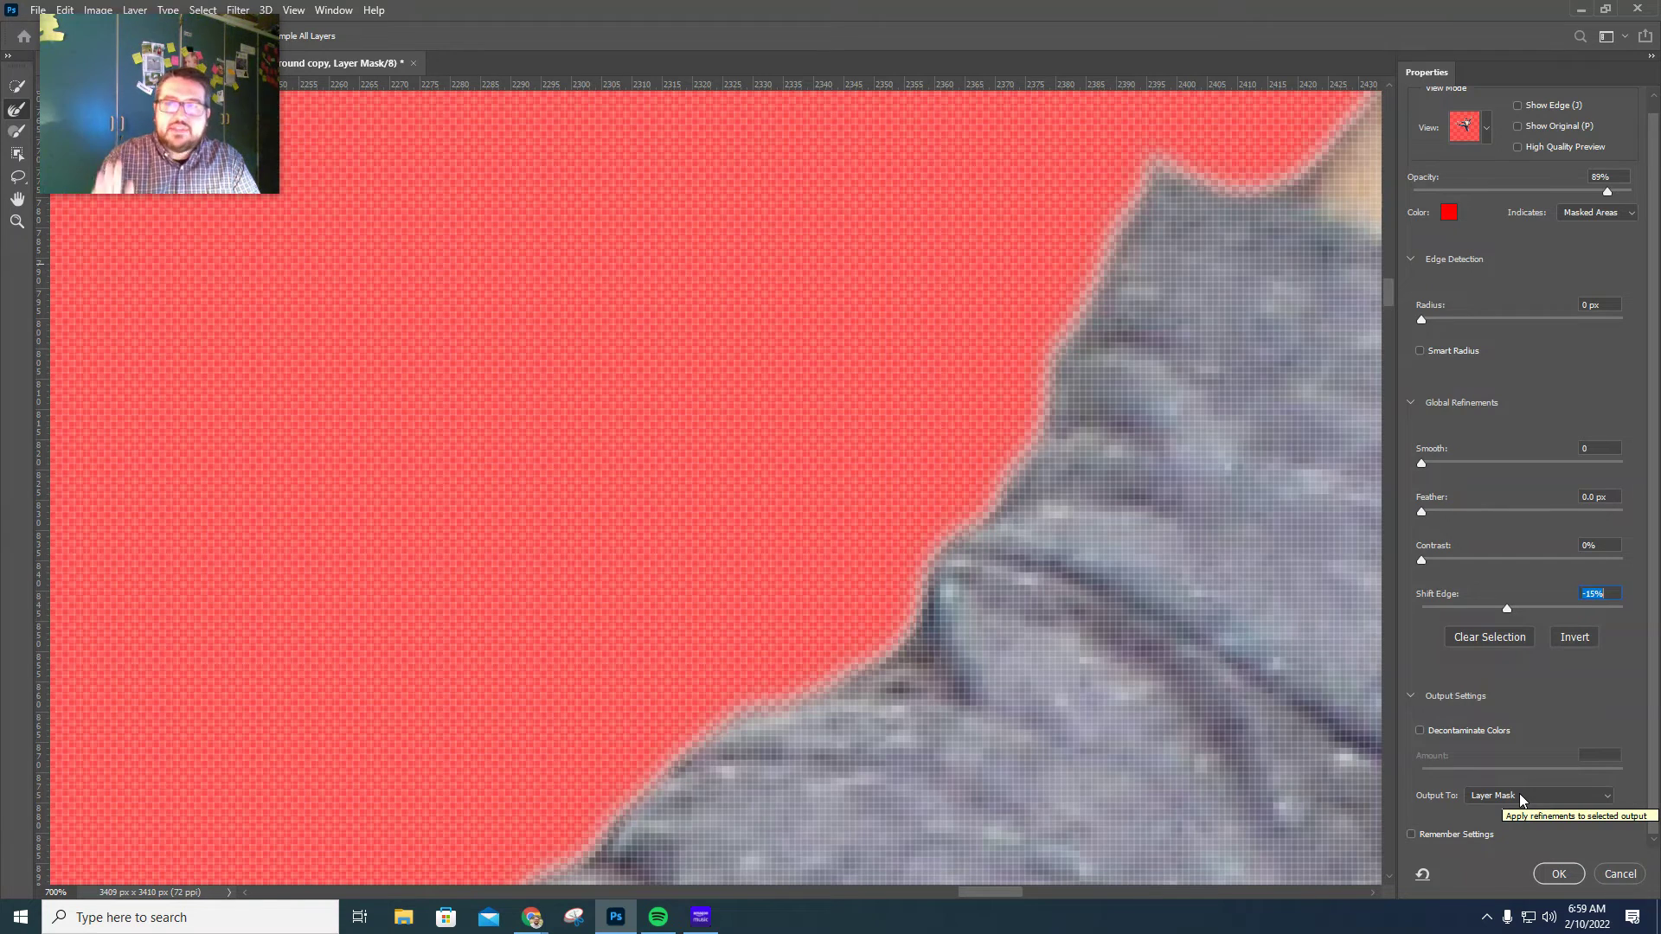
Output the refined edge as a layer mask and zoom out to see the full cutout dancer.
{"action": "left_click", "coordinate": [1557, 876]}
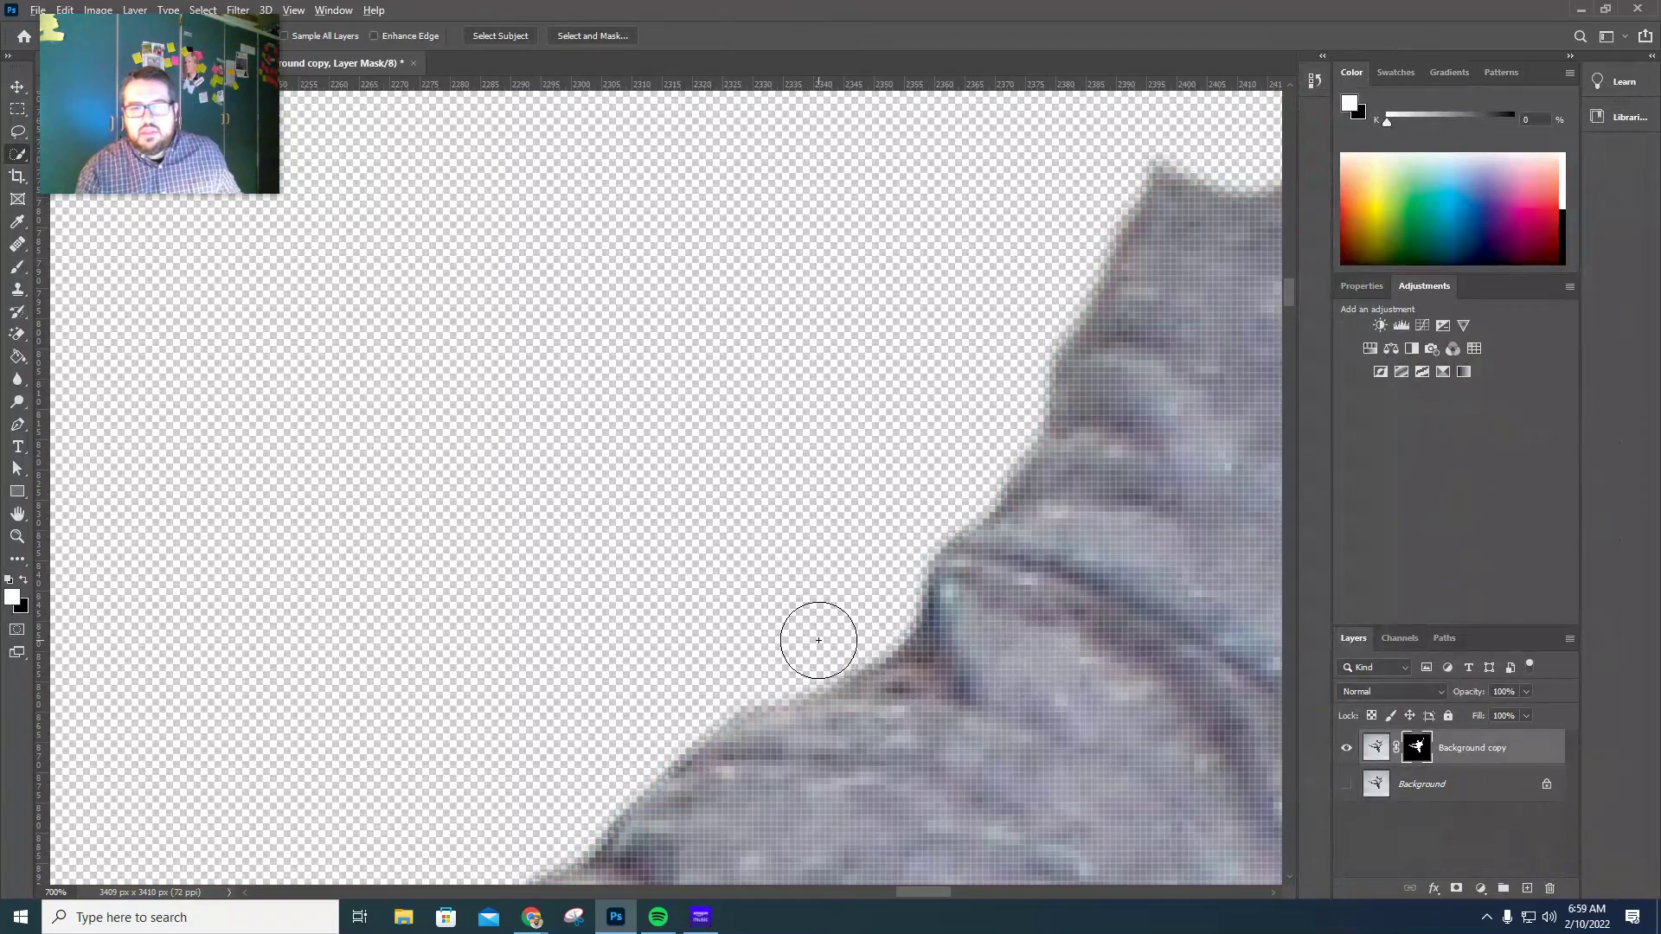
{"action": "scroll", "coordinate": [819, 640], "scroll_direction": "down", "scroll_amount": 5}
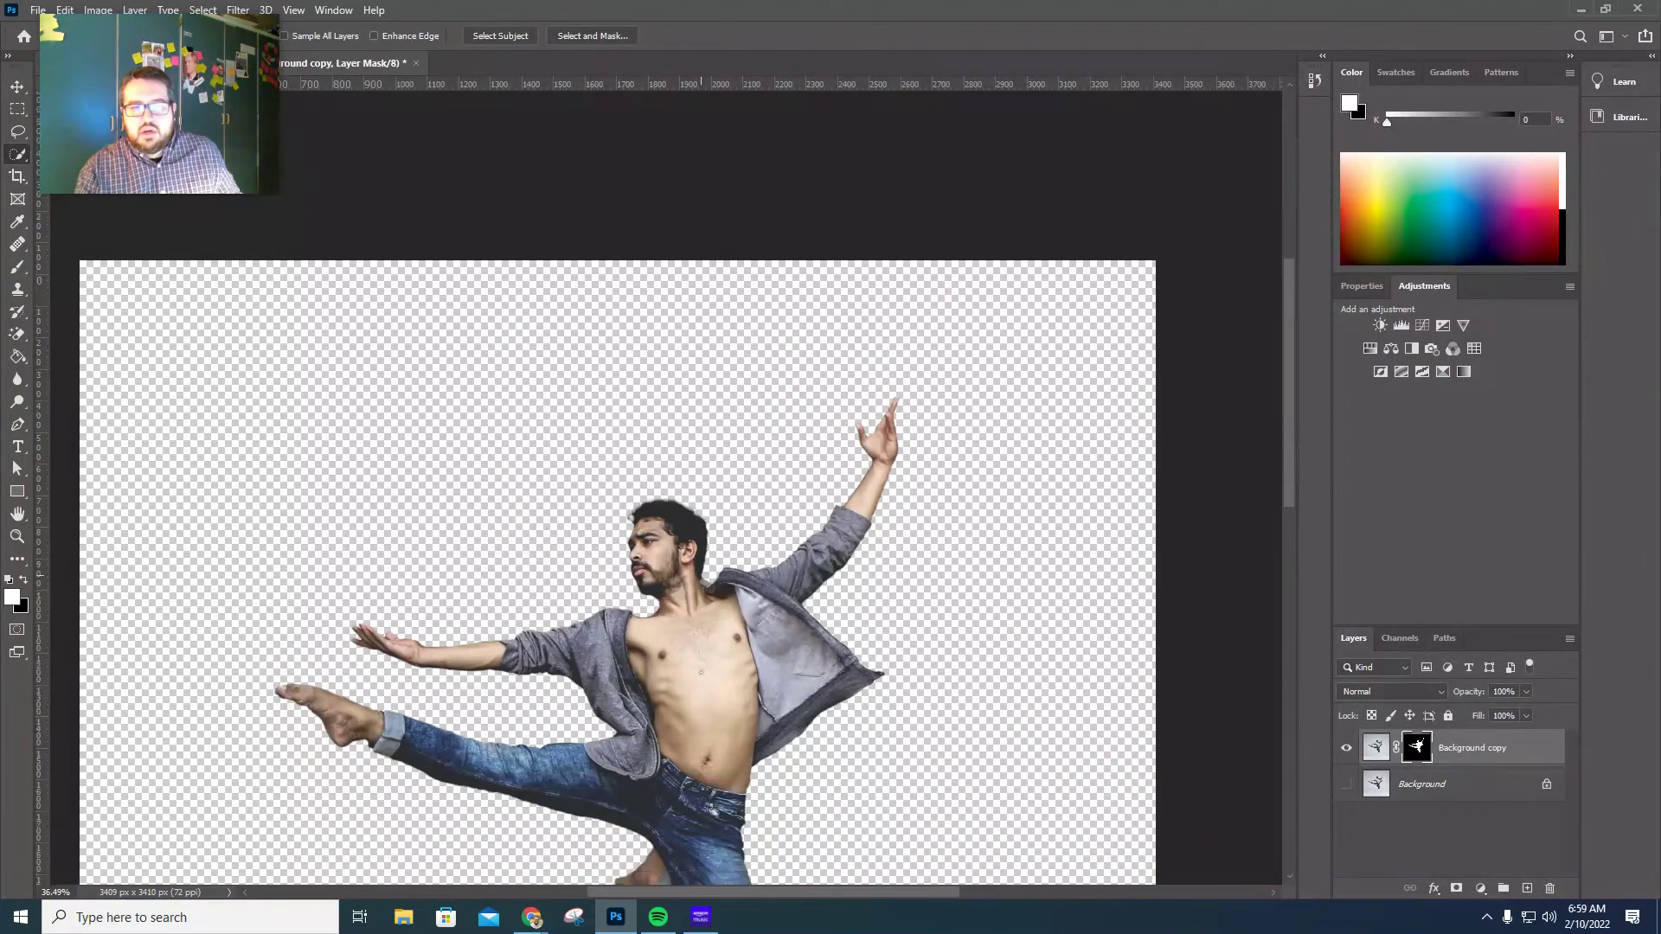
{"action": "scroll", "coordinate": [700, 674], "scroll_direction": "up", "scroll_amount": 1}
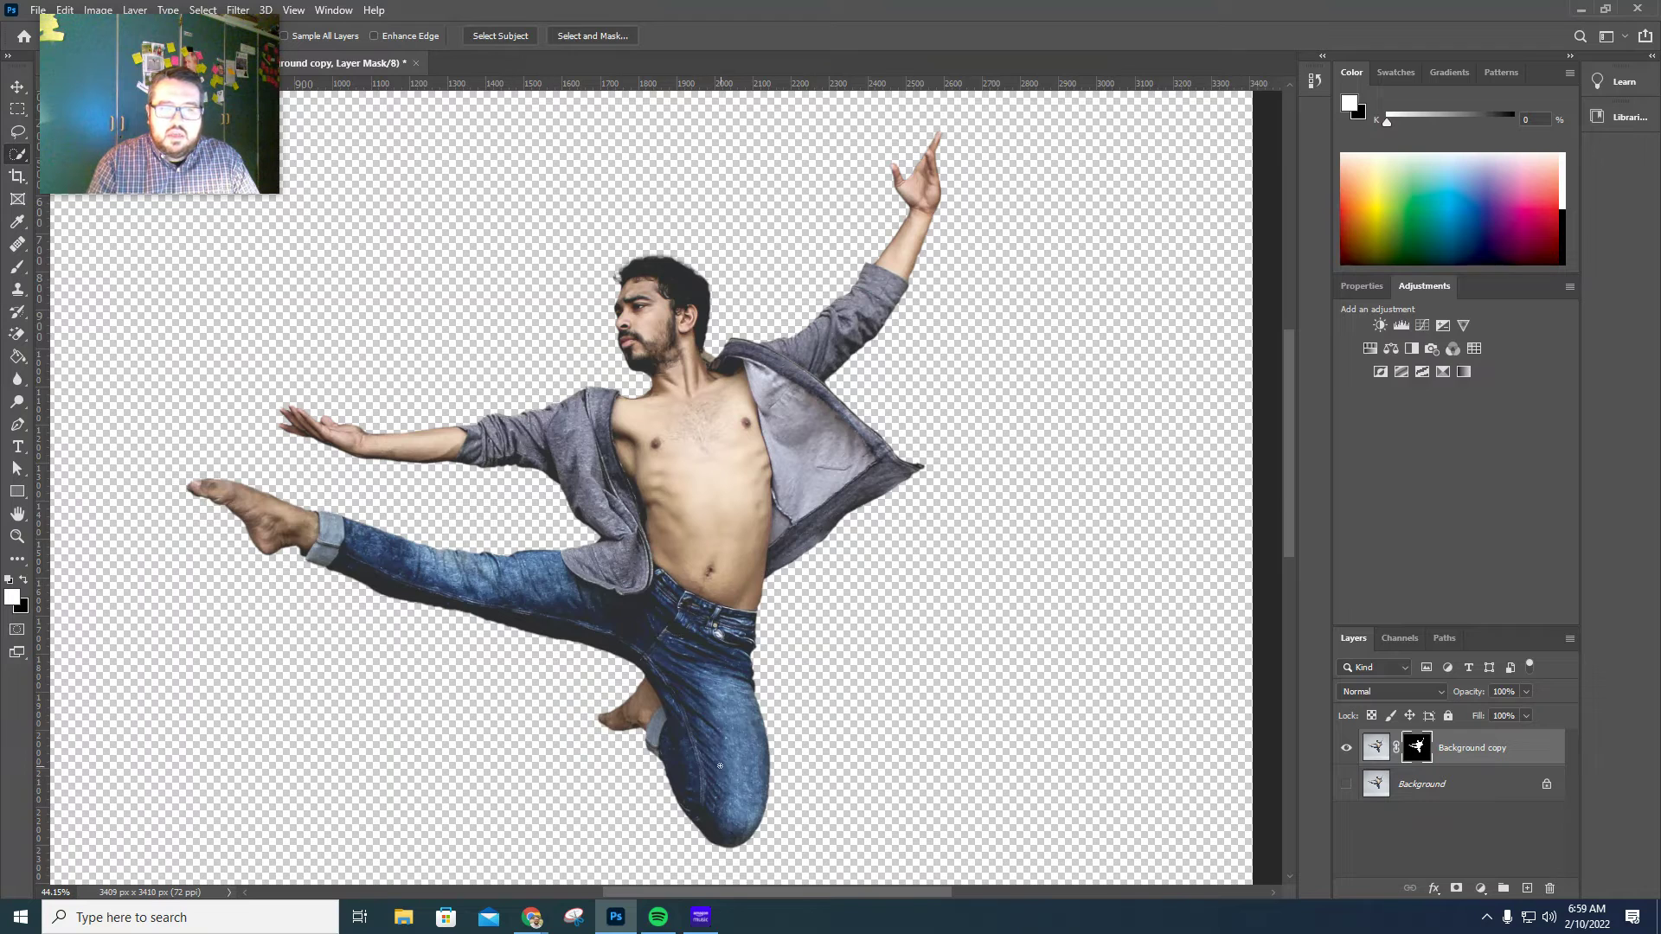
{"action": "mouse_move", "coordinate": [680, 764]}
{"action": "left_mouse_down"}
{"action": "mouse_move", "coordinate": [725, 763]}
{"action": "mouse_move", "coordinate": [702, 751]}
{"action": "mouse_move", "coordinate": [709, 652]}
{"action": "mouse_move", "coordinate": [472, 600]}
{"action": "left_mouse_up"}
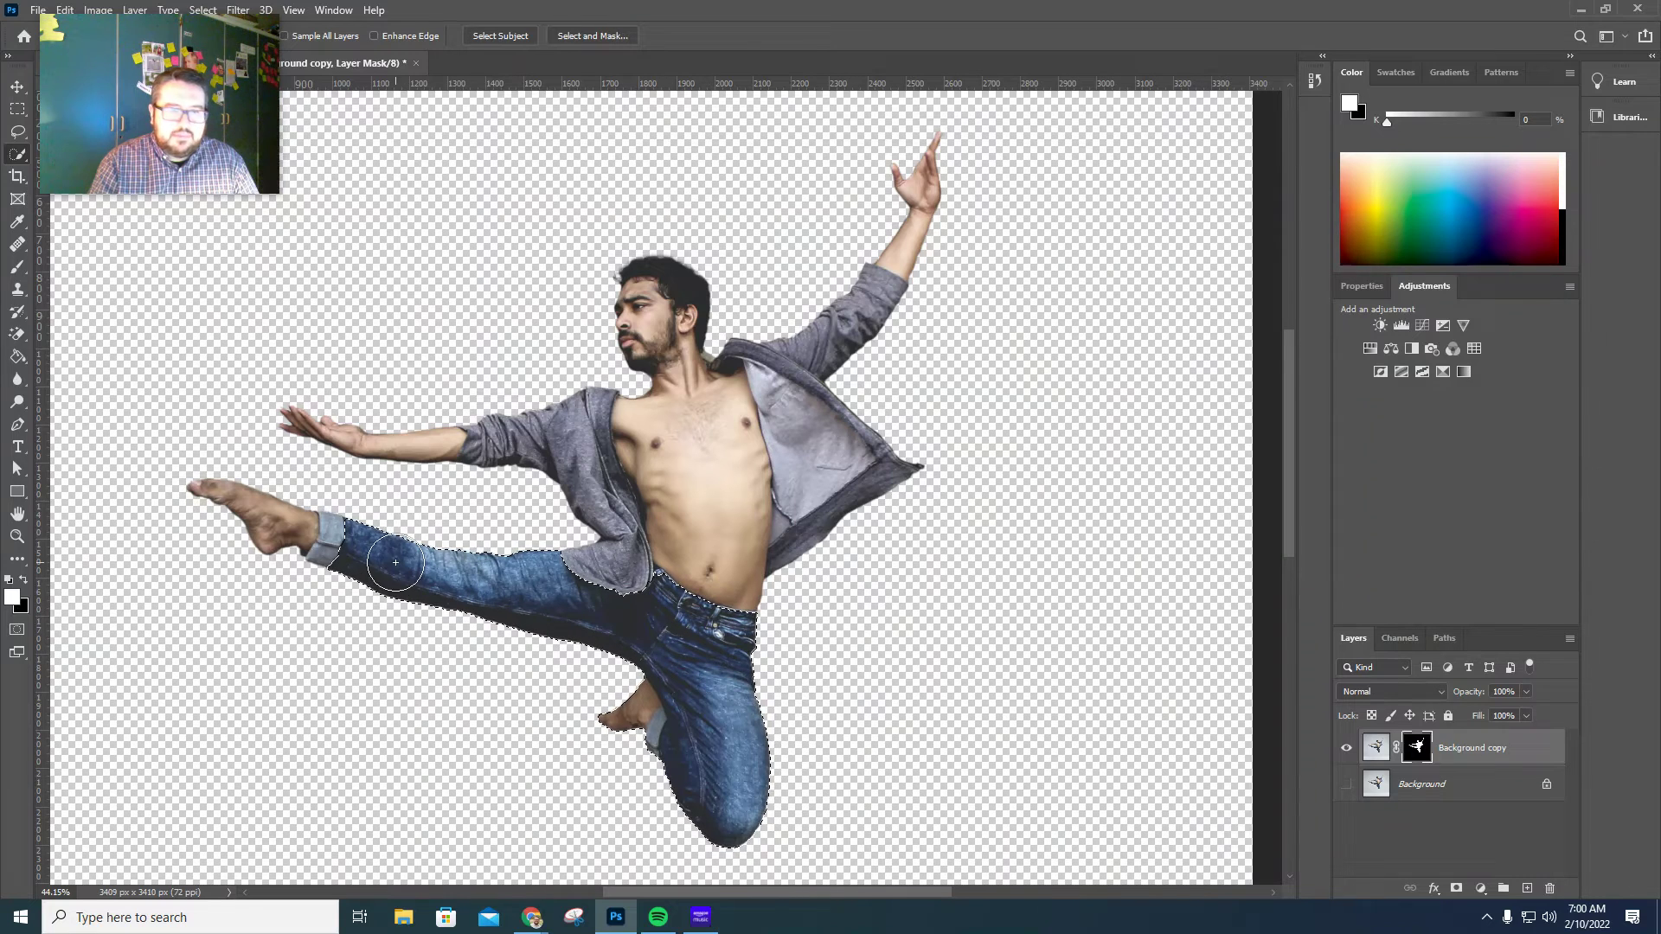
Shrink the Quick Selection brush, remove the foot from the jeans selection and add the cuff.
{"action": "mouse_move", "coordinate": [385, 554]}
{"action": "left_mouse_down"}
{"action": "mouse_move", "coordinate": [345, 540]}
{"action": "mouse_move", "coordinate": [333, 554]}
{"action": "left_mouse_up"}
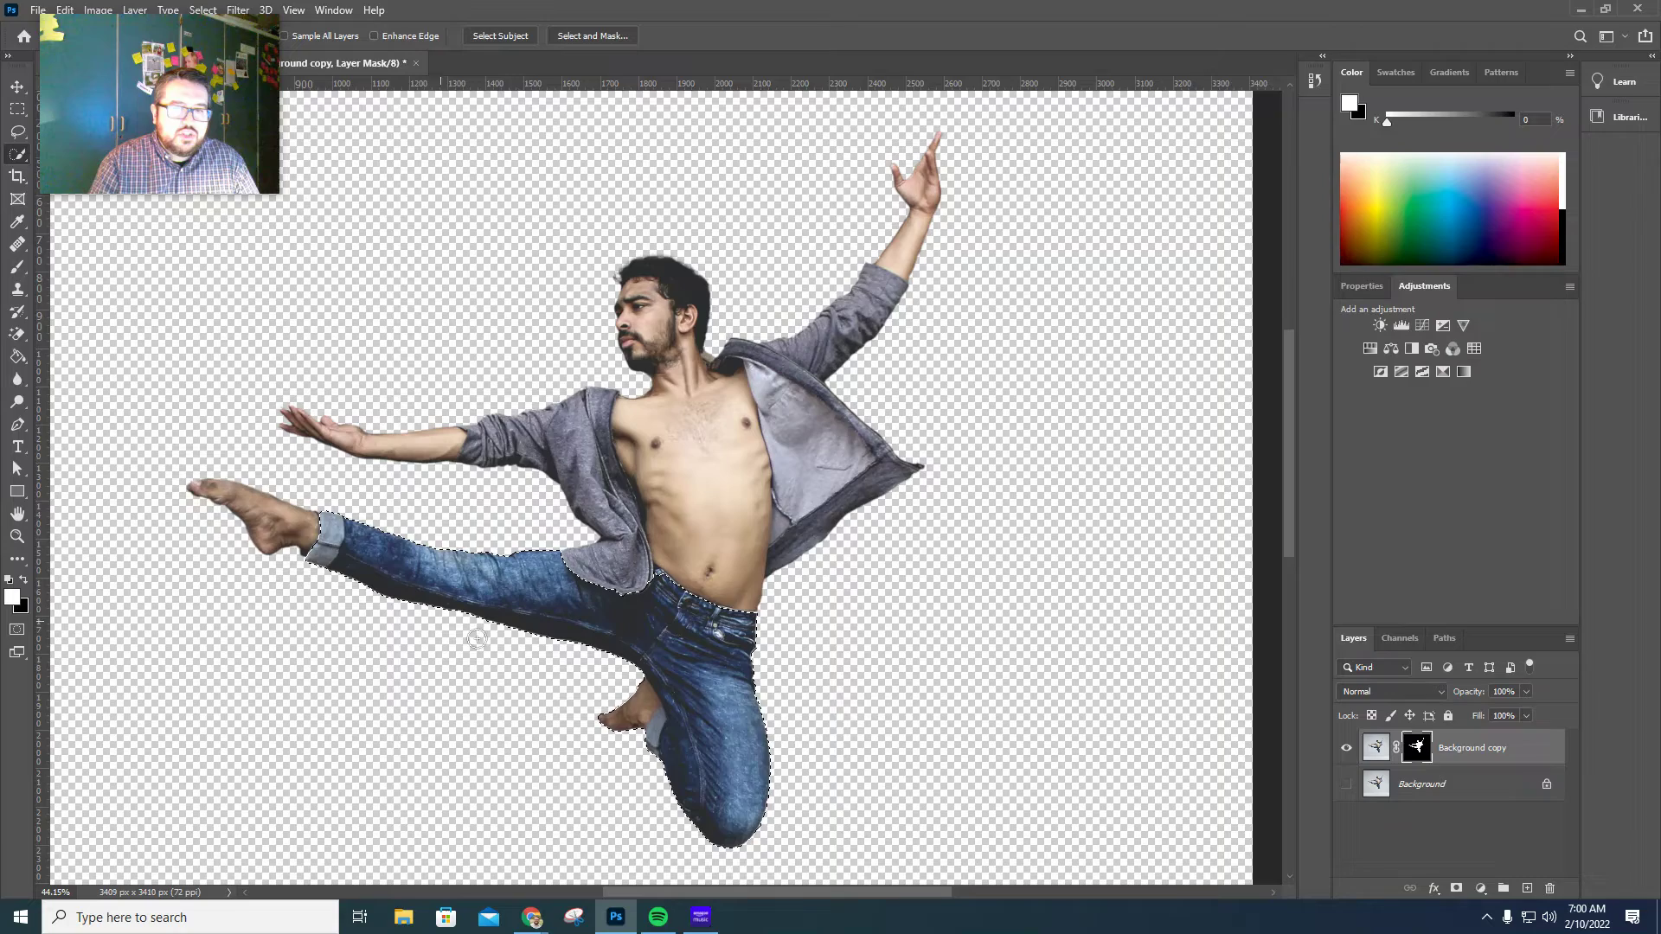
{"action": "scroll", "coordinate": [645, 709], "scroll_direction": "up", "scroll_amount": 5}
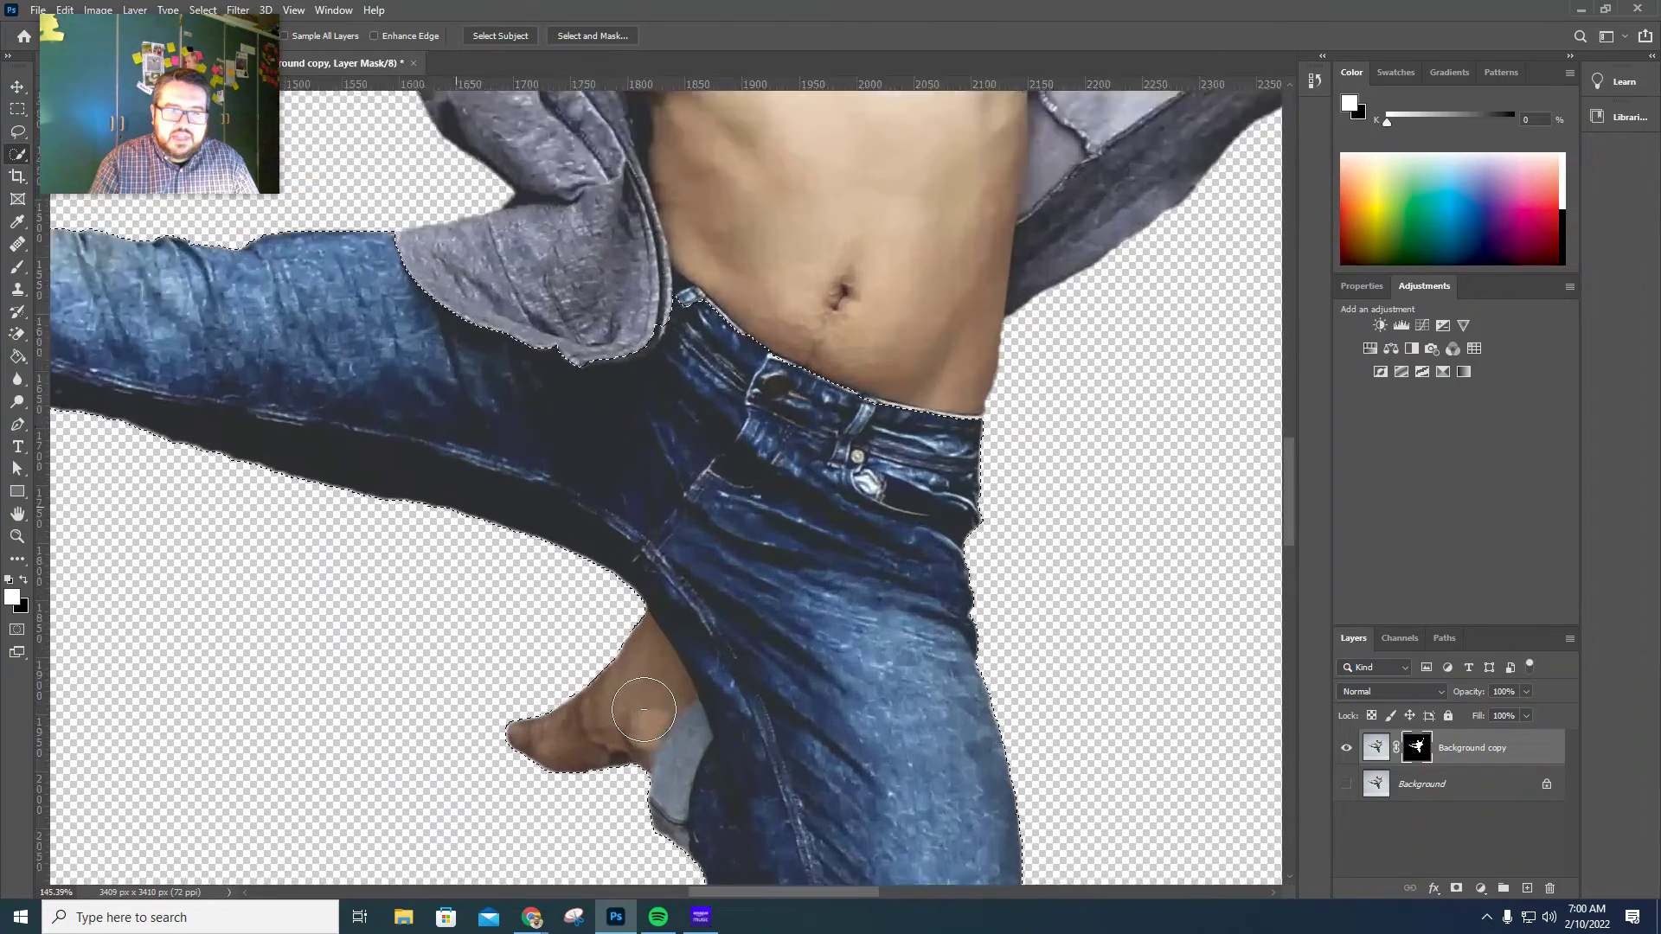
{"action": "scroll", "coordinate": [645, 709], "scroll_direction": "up", "scroll_amount": 1}
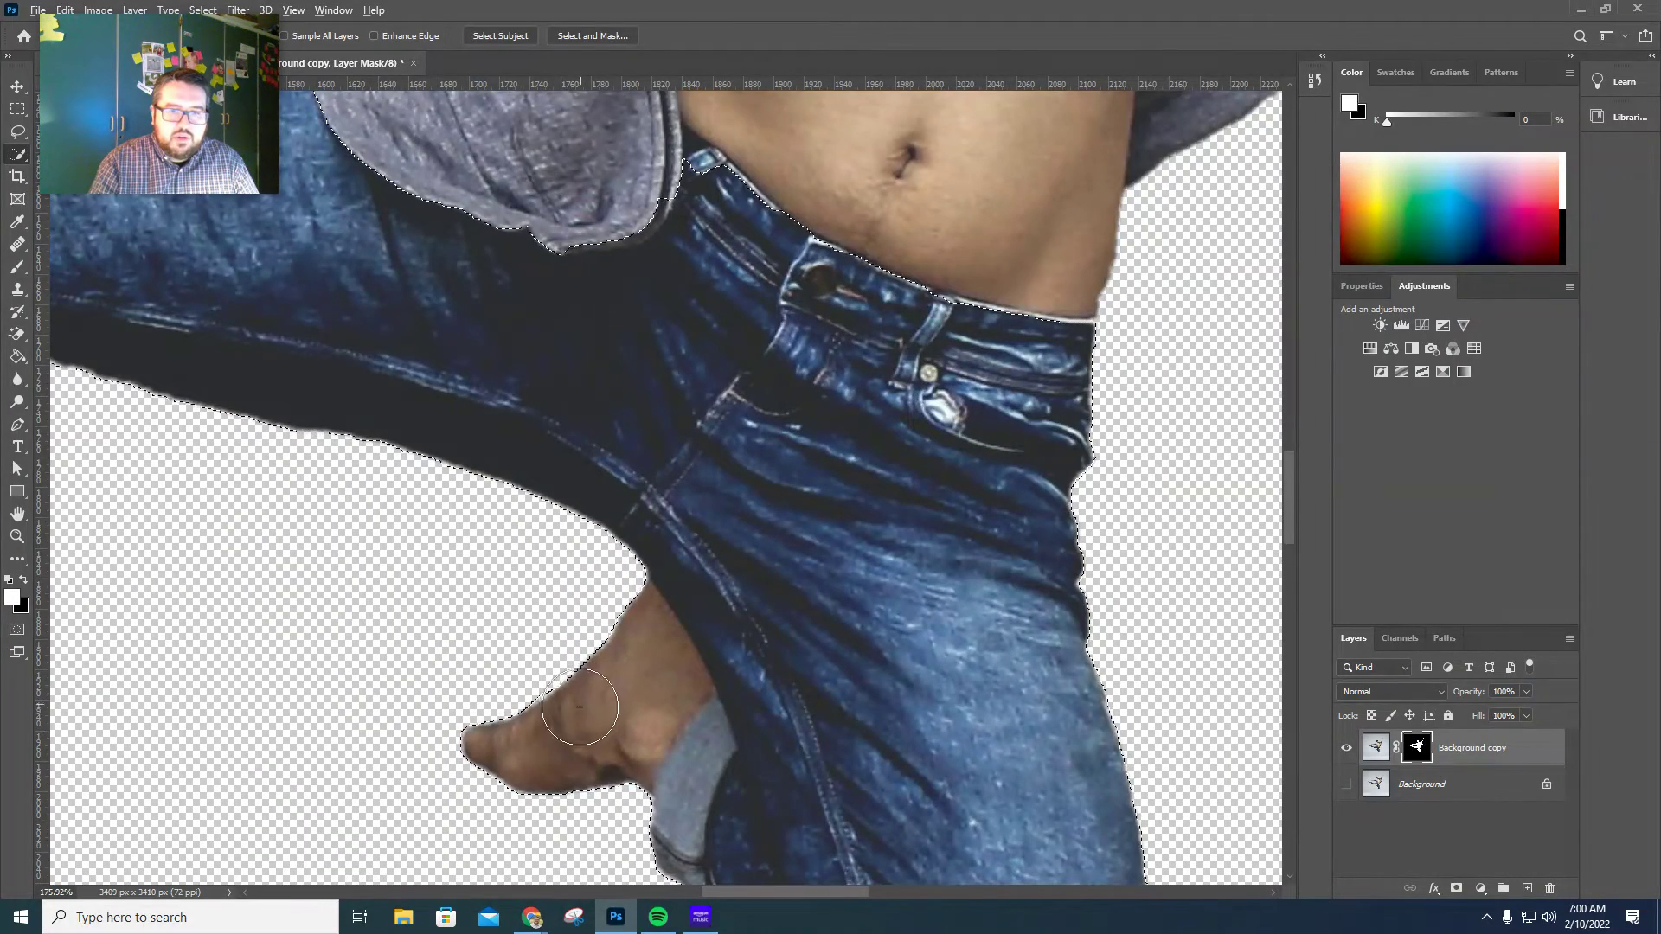
{"action": "mouse_move", "coordinate": [580, 707]}
{"action": "left_mouse_down"}
{"action": "mouse_move", "coordinate": [510, 754]}
{"action": "mouse_move", "coordinate": [635, 678]}
{"action": "mouse_move", "coordinate": [583, 776]}
{"action": "left_mouse_up"}
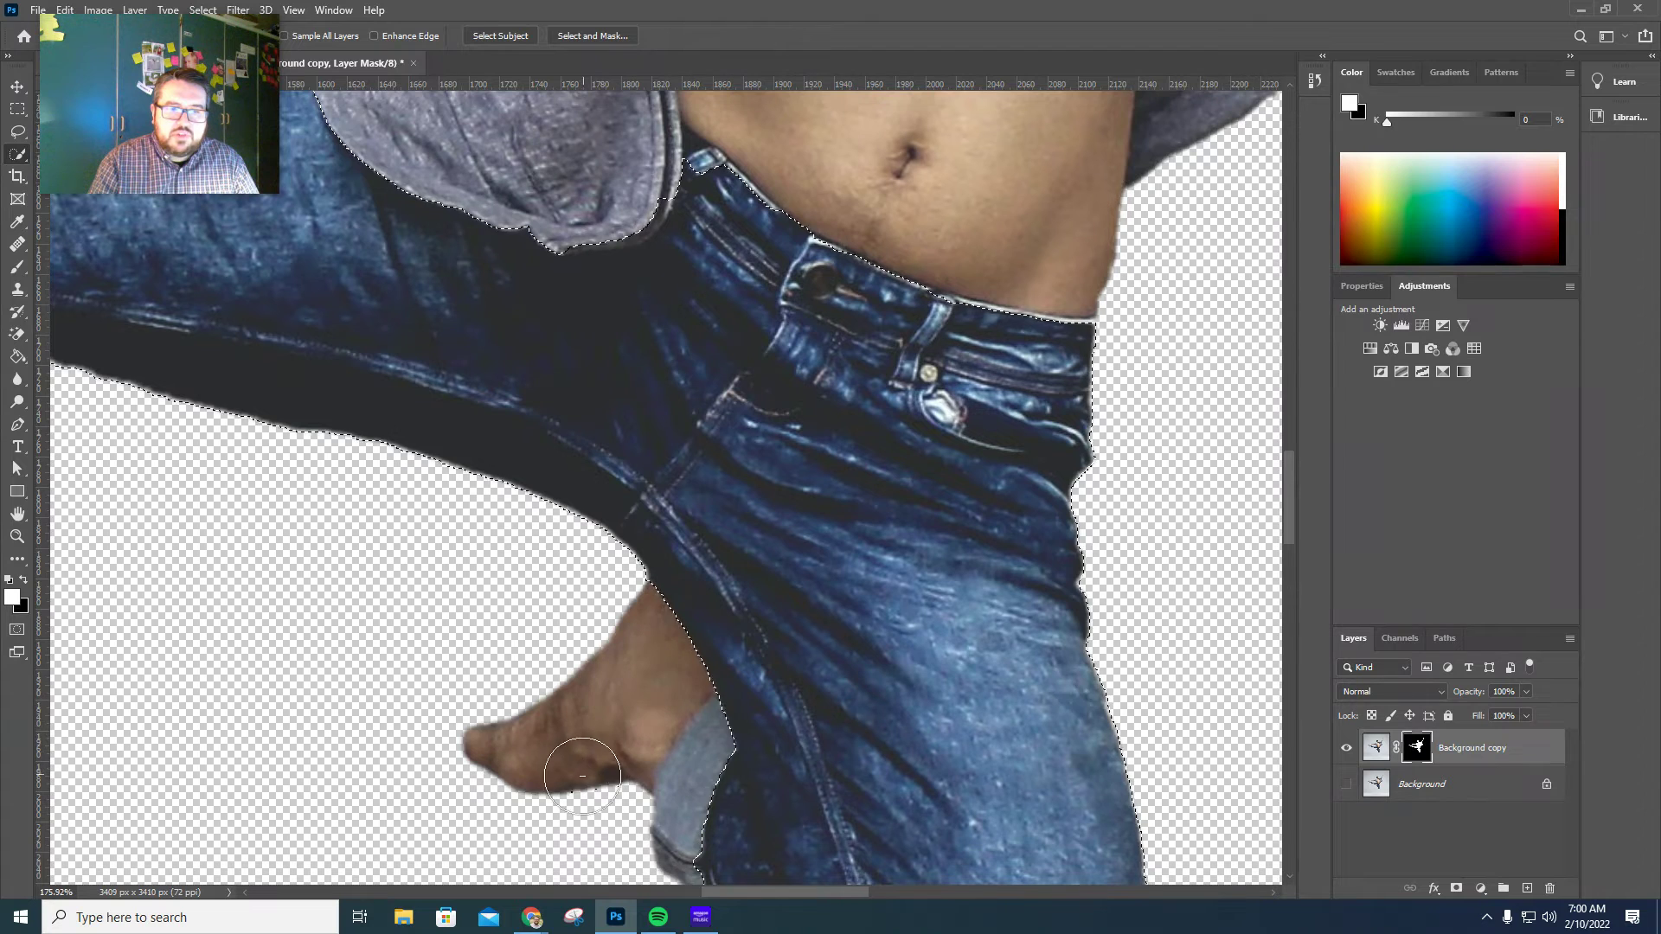
{"action": "mouse_move", "coordinate": [764, 797]}
{"action": "left_mouse_down"}
{"action": "mouse_move", "coordinate": [734, 765]}
{"action": "mouse_move", "coordinate": [712, 831]}
{"action": "left_mouse_up"}
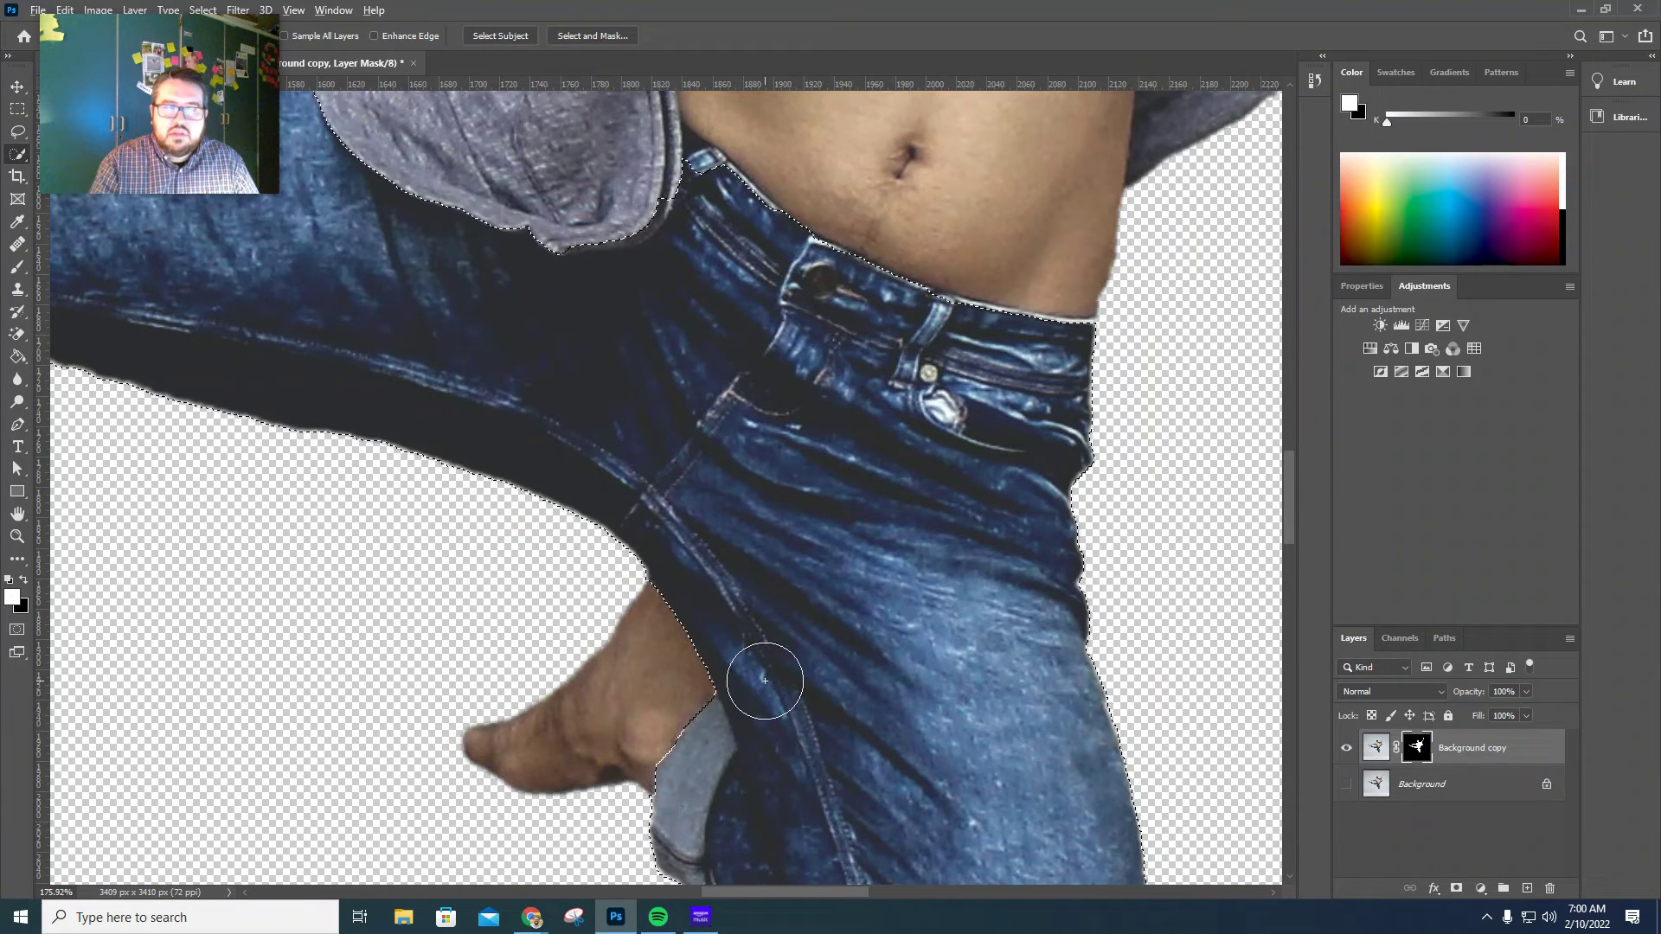
{"action": "scroll", "coordinate": [765, 680], "scroll_direction": "down", "scroll_amount": 3}
{"action": "scroll", "coordinate": [686, 389], "scroll_direction": "up", "scroll_amount": 5}
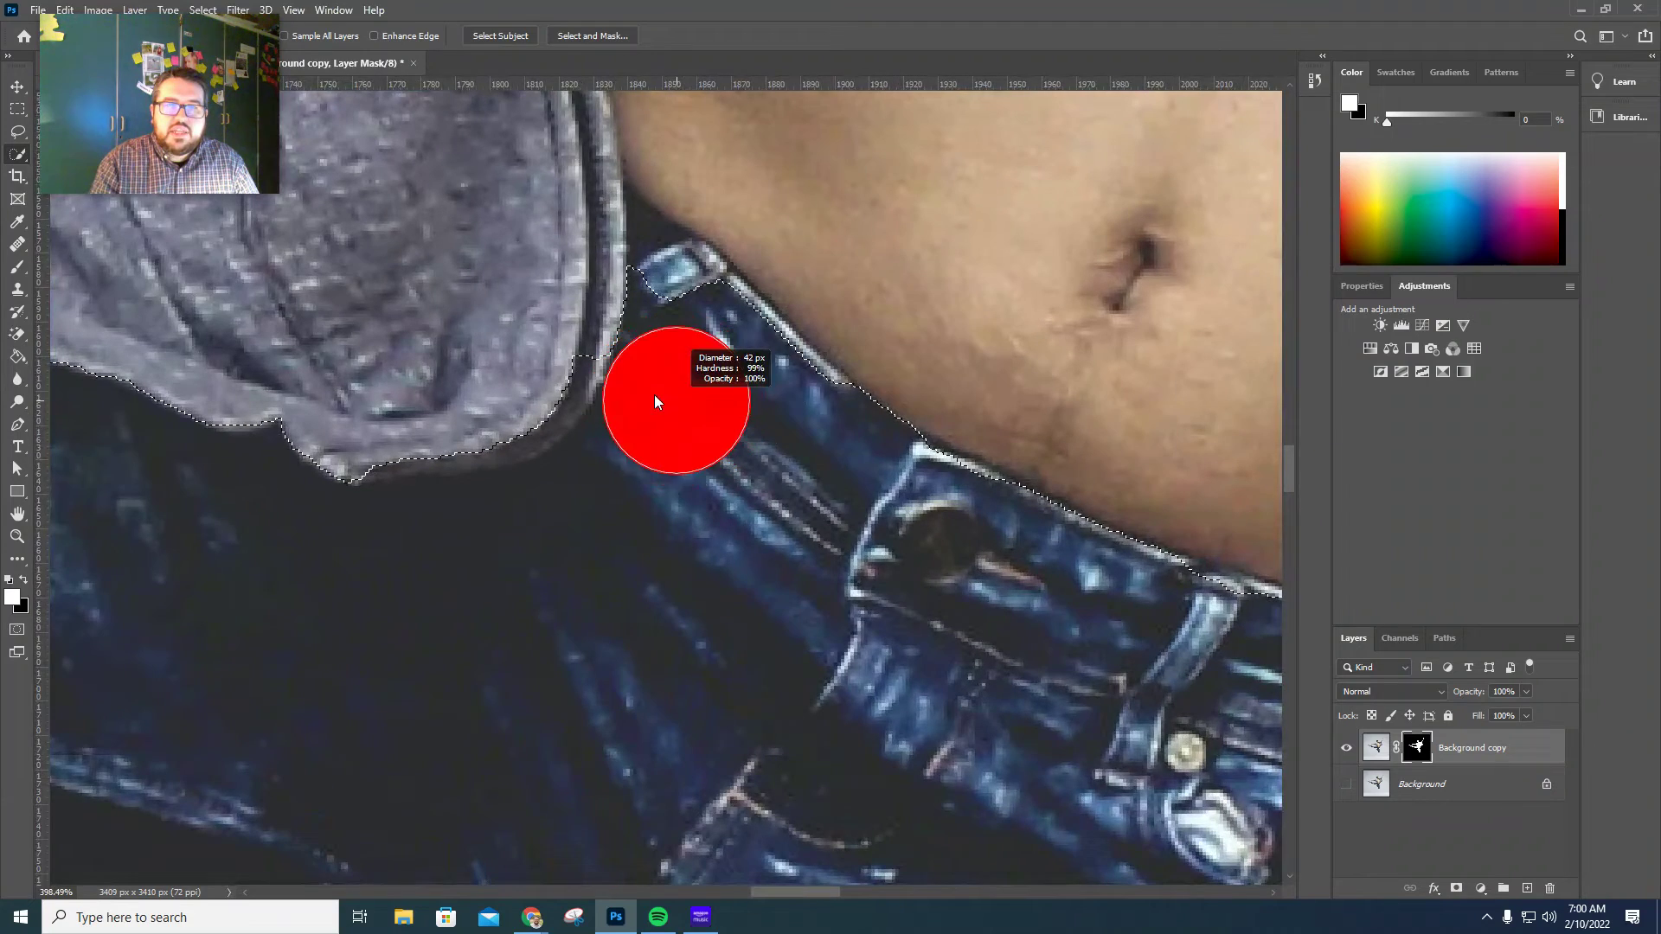
Extend the jeans selection along the hoodie's lower edge, then zoom out to check both legs.
{"action": "left_click", "coordinate": [665, 277]}
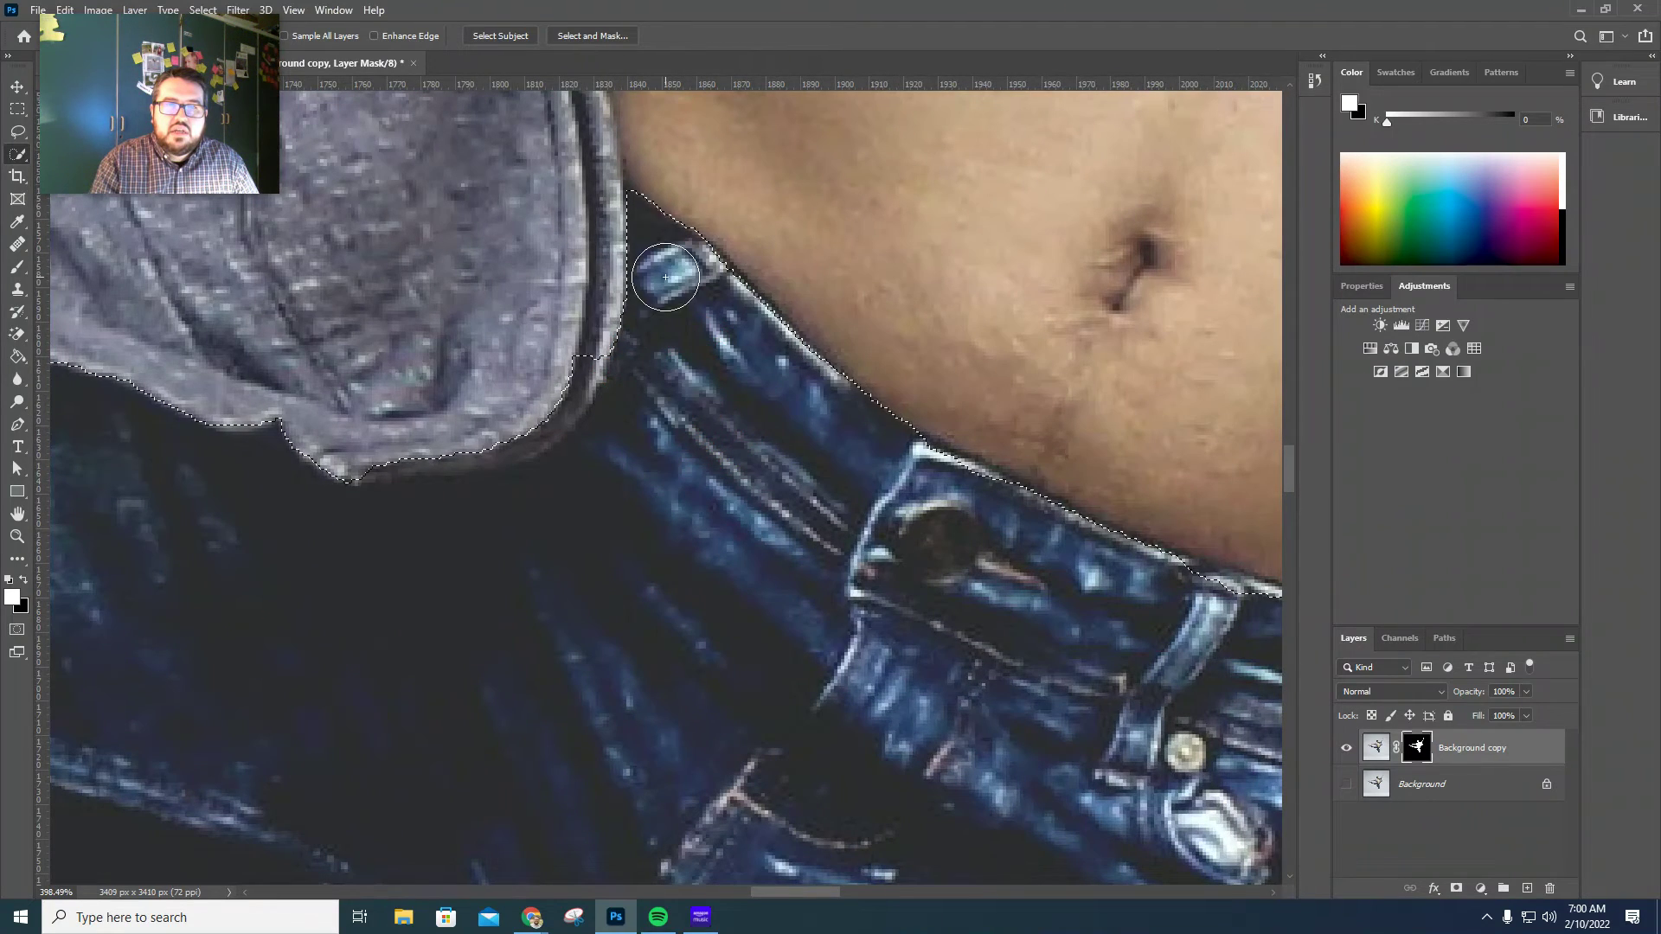
{"action": "mouse_move", "coordinate": [666, 277]}
{"action": "left_mouse_down"}
{"action": "mouse_move", "coordinate": [638, 369]}
{"action": "mouse_move", "coordinate": [567, 343]}
{"action": "mouse_move", "coordinate": [510, 414]}
{"action": "mouse_move", "coordinate": [365, 432]}
{"action": "mouse_move", "coordinate": [459, 430]}
{"action": "left_mouse_up"}
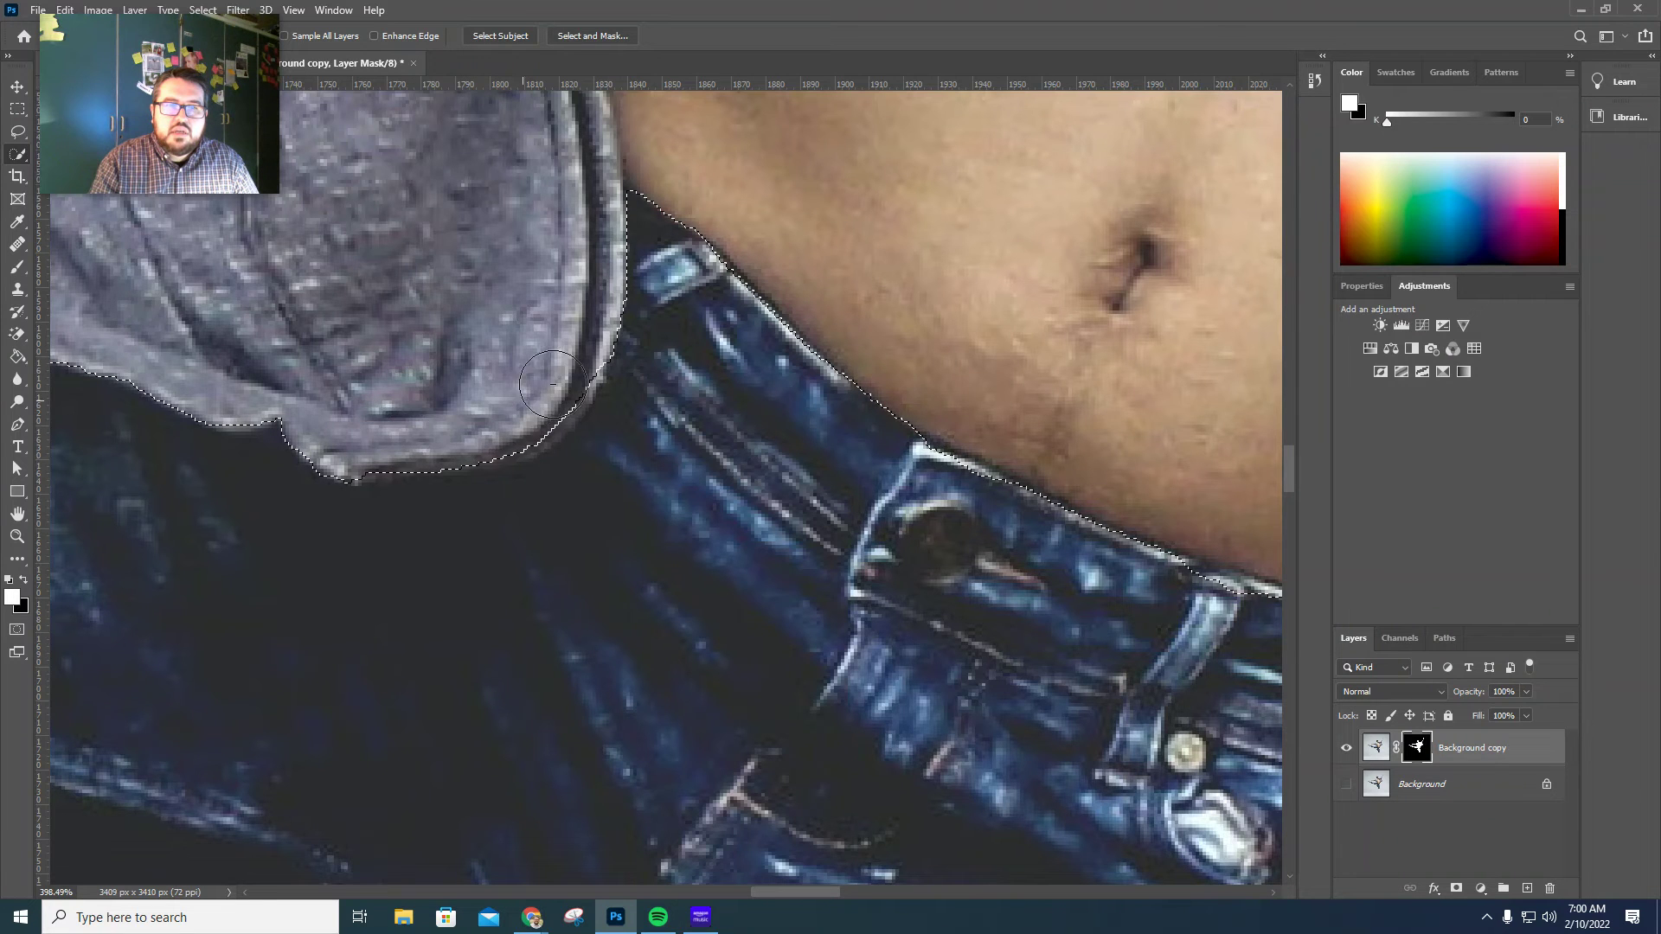
{"action": "mouse_move", "coordinate": [552, 384]}
{"action": "left_mouse_down"}
{"action": "mouse_move", "coordinate": [519, 424]}
{"action": "mouse_move", "coordinate": [414, 428]}
{"action": "left_mouse_up"}
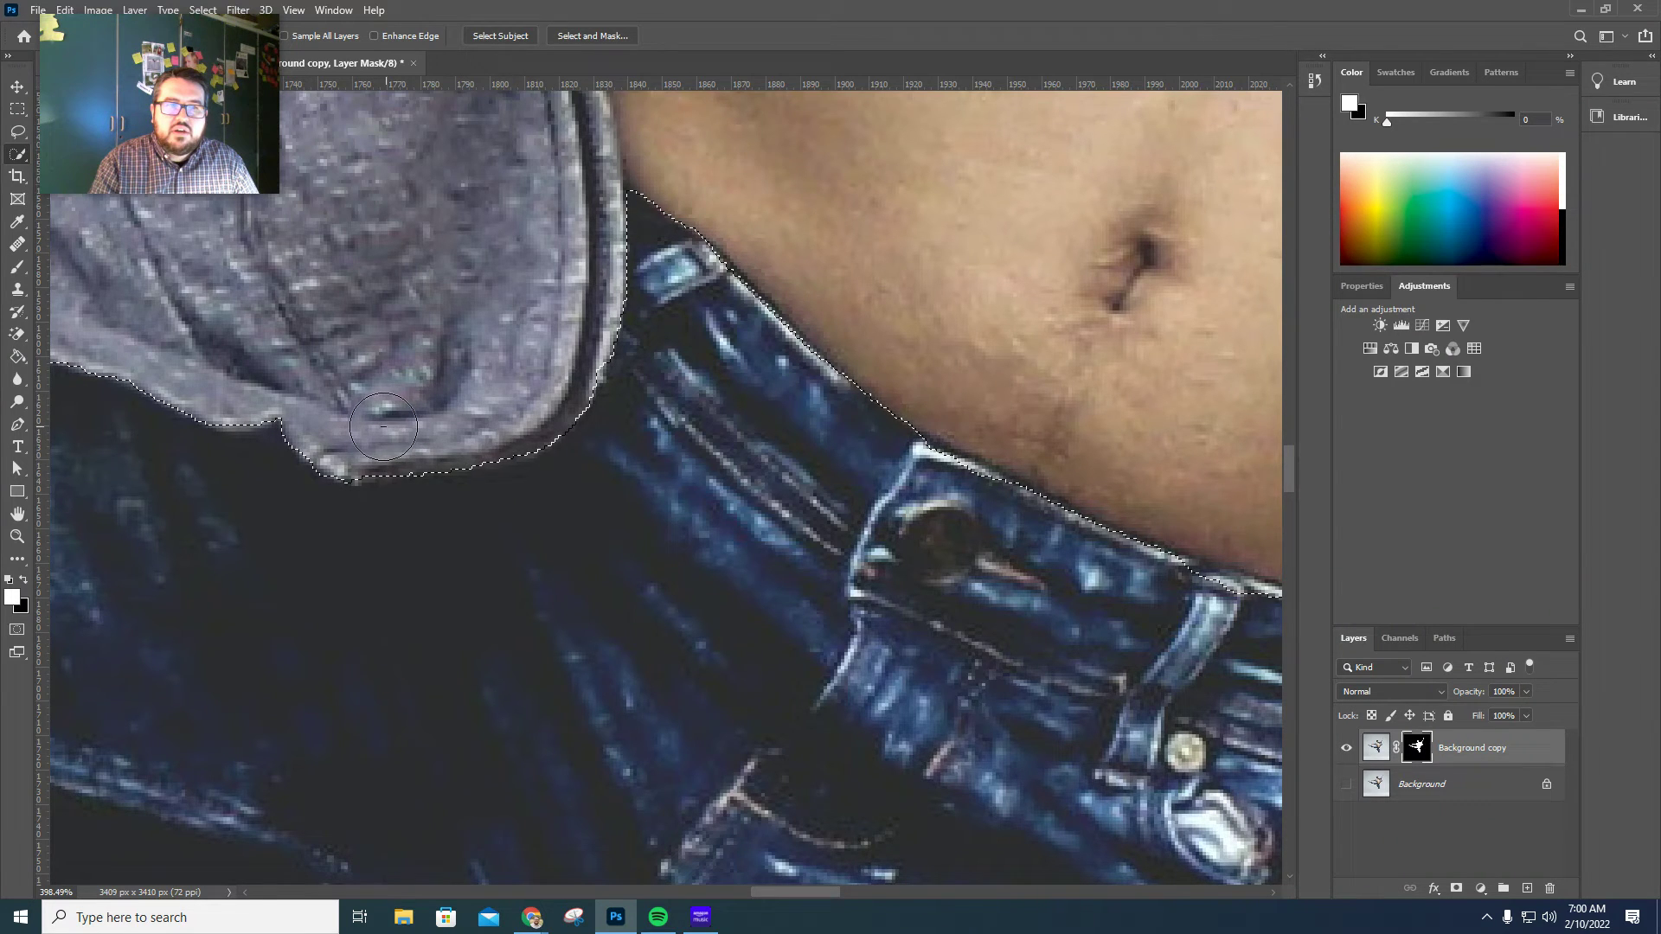
{"action": "scroll", "coordinate": [576, 411], "scroll_direction": "down", "scroll_amount": 4}
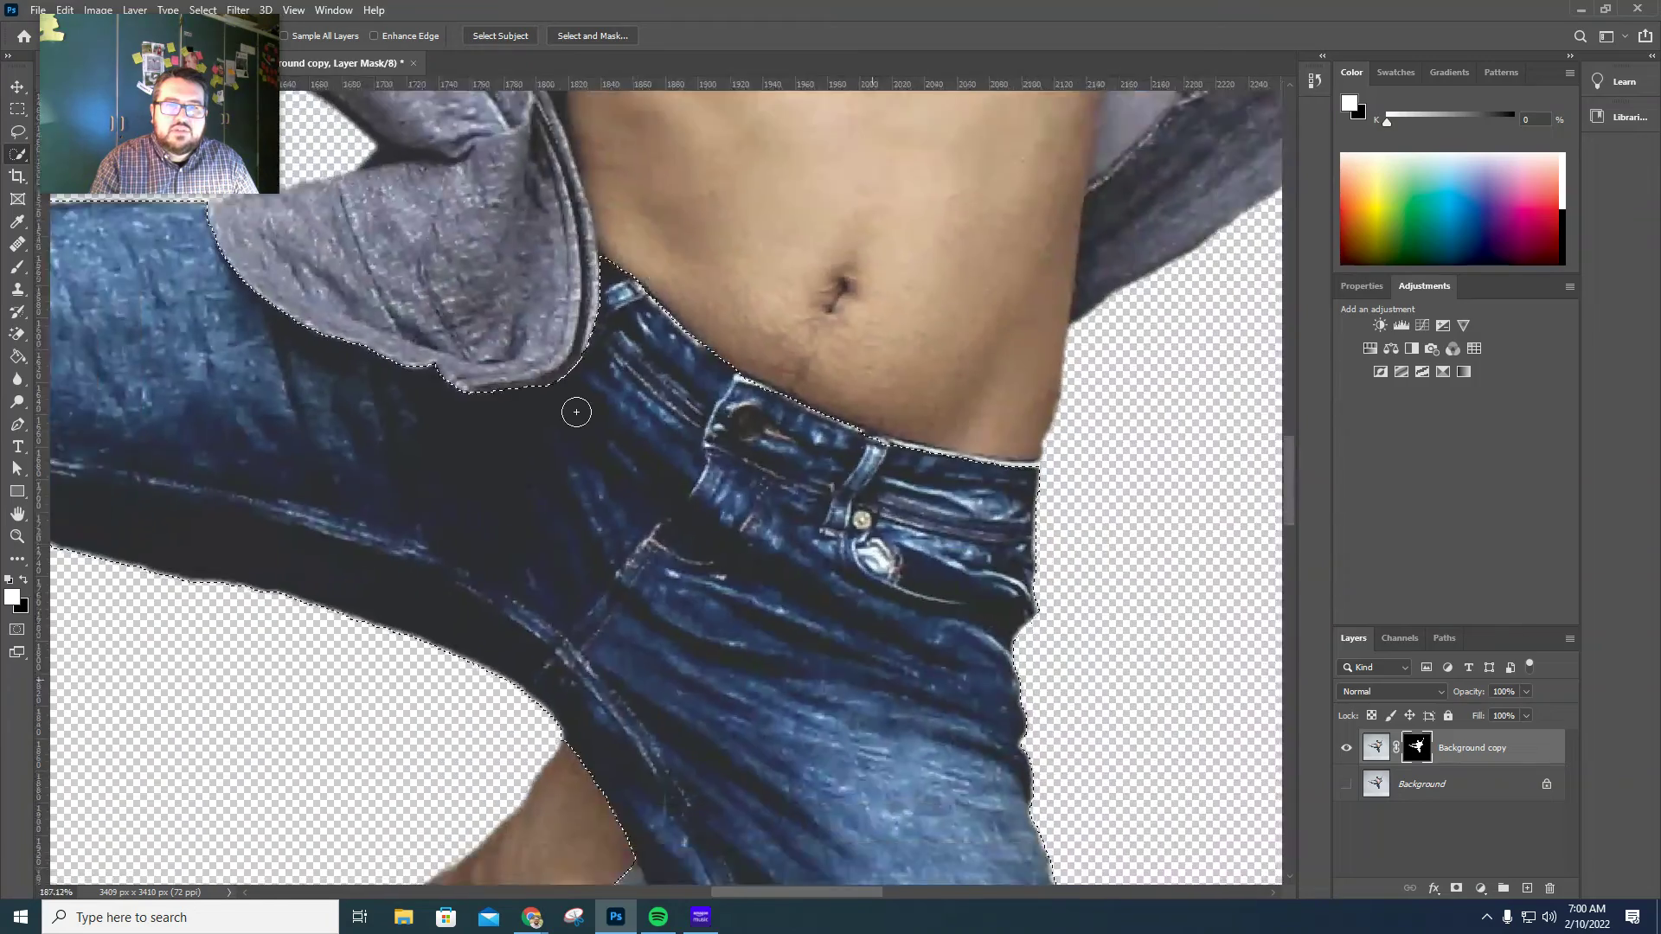
{"action": "scroll", "coordinate": [576, 412], "scroll_direction": "down", "scroll_amount": 4}
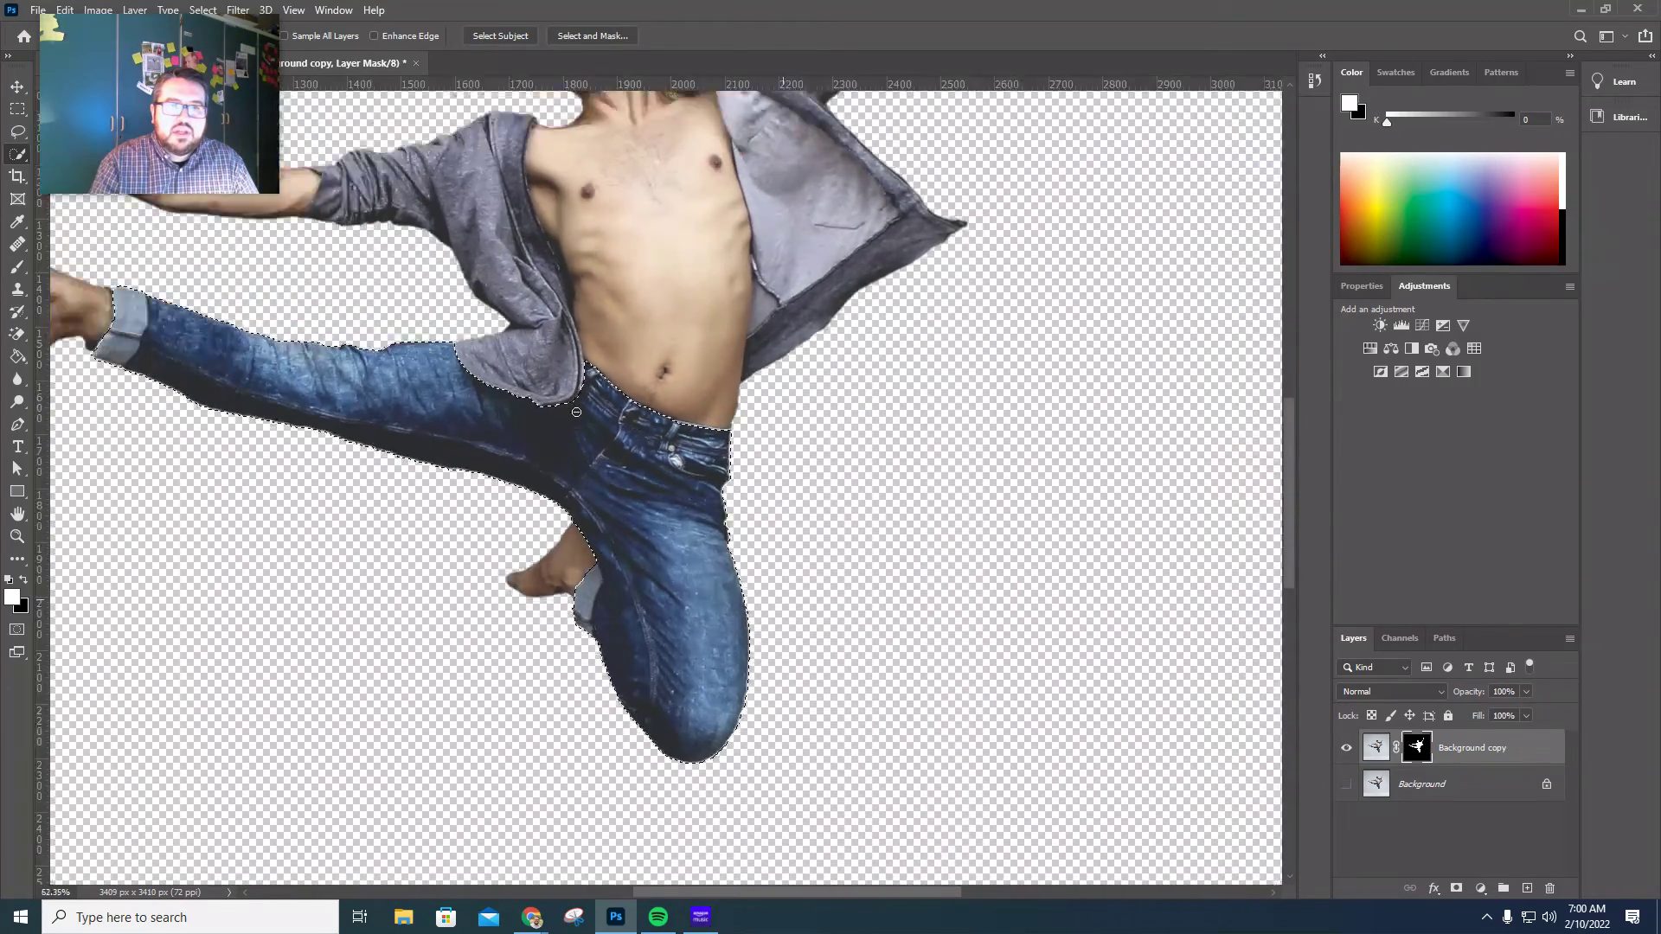
{"action": "scroll", "coordinate": [576, 412], "scroll_direction": "down", "scroll_amount": 2}
{"action": "scroll", "coordinate": [576, 412], "scroll_direction": "up", "scroll_amount": 2}
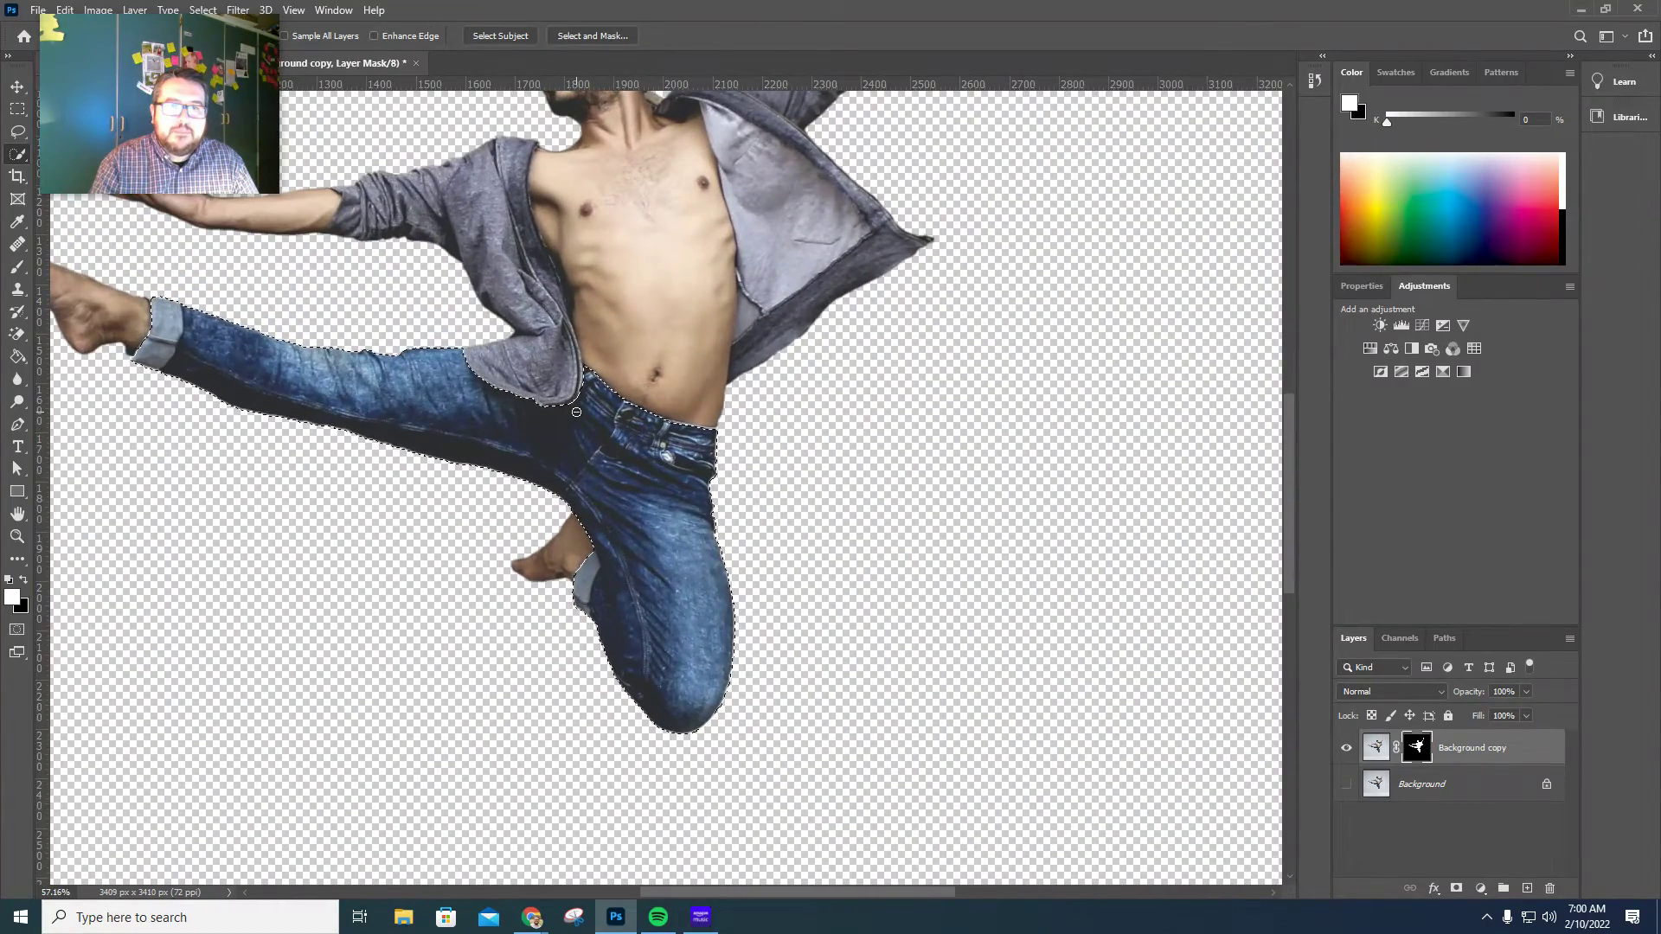
Feather the jeans selection with a 1-pixel radius via Select > Modify > Feather.
{"action": "left_click", "coordinate": [194, 12]}
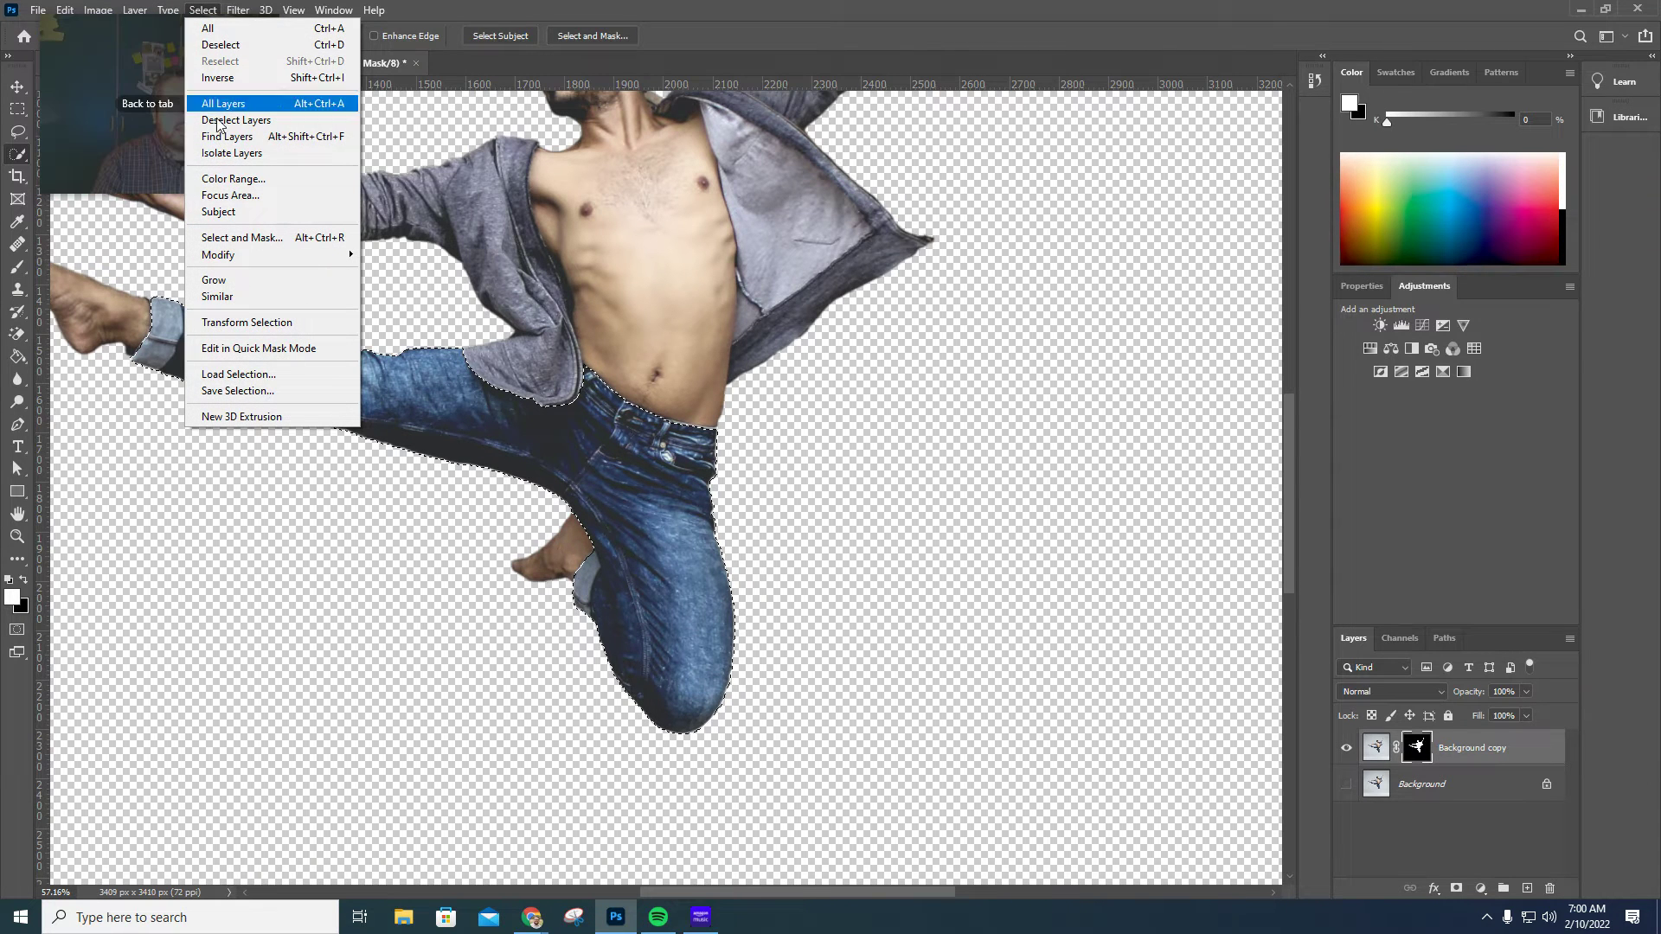
{"action": "mouse_move", "coordinate": [337, 255]}
{"action": "left_click", "coordinate": [405, 319]}
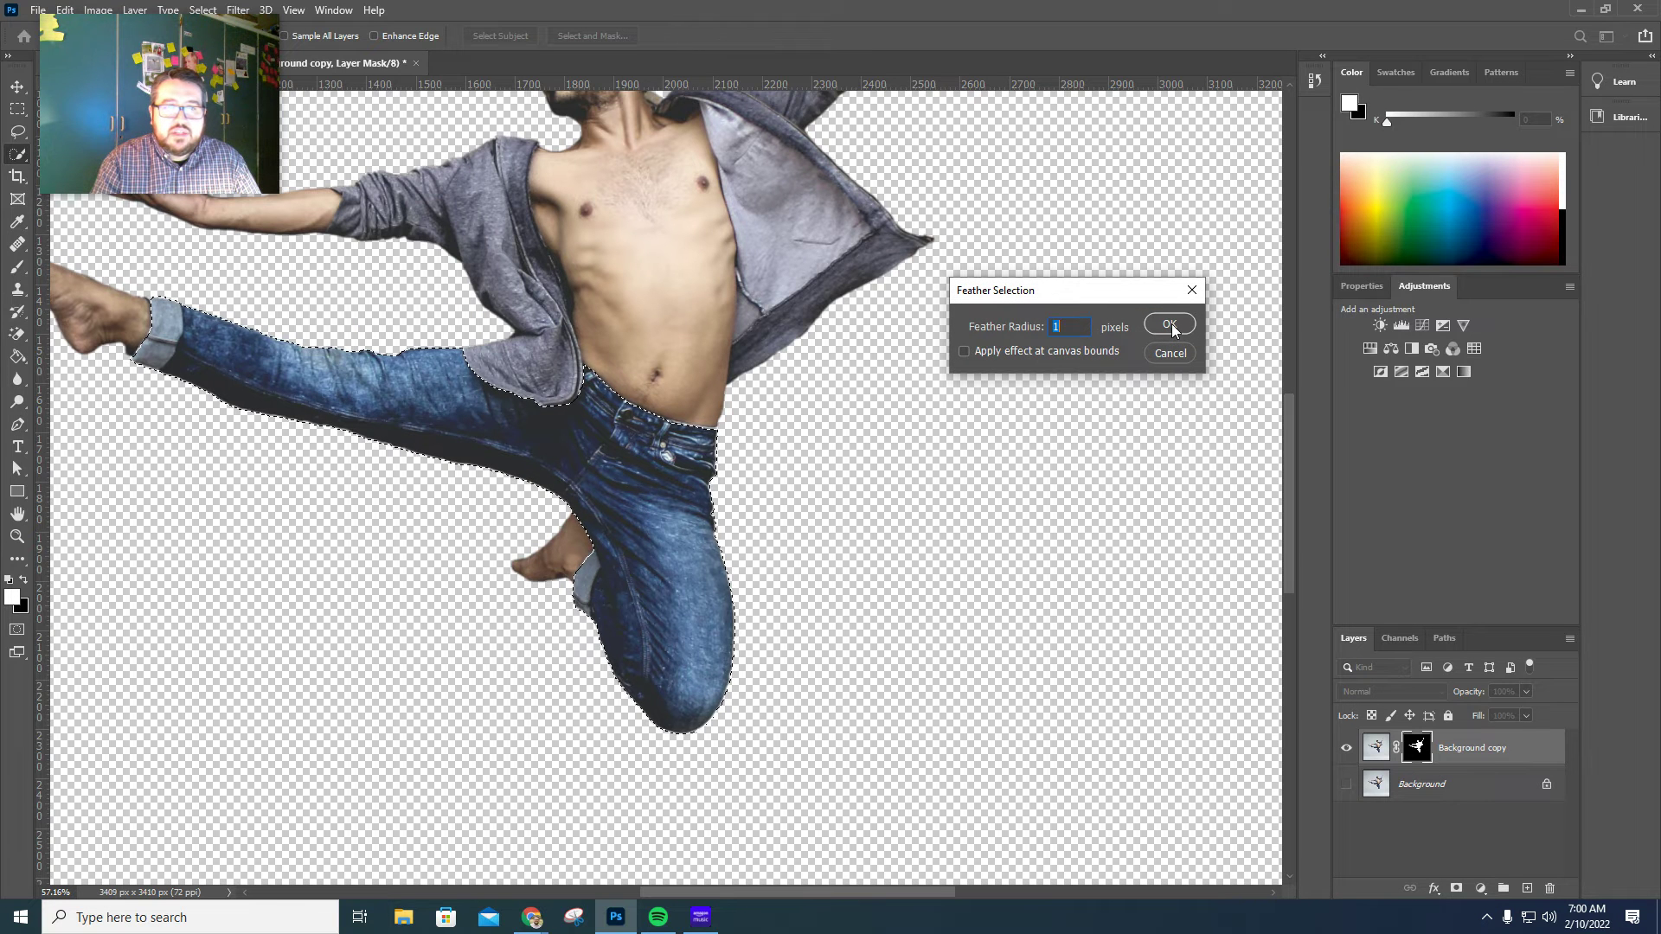
{"action": "left_click", "coordinate": [1171, 325]}
Bring up the Adjustments panel and its list of adjustment types.
{"action": "mouse_move", "coordinate": [160, 21]}
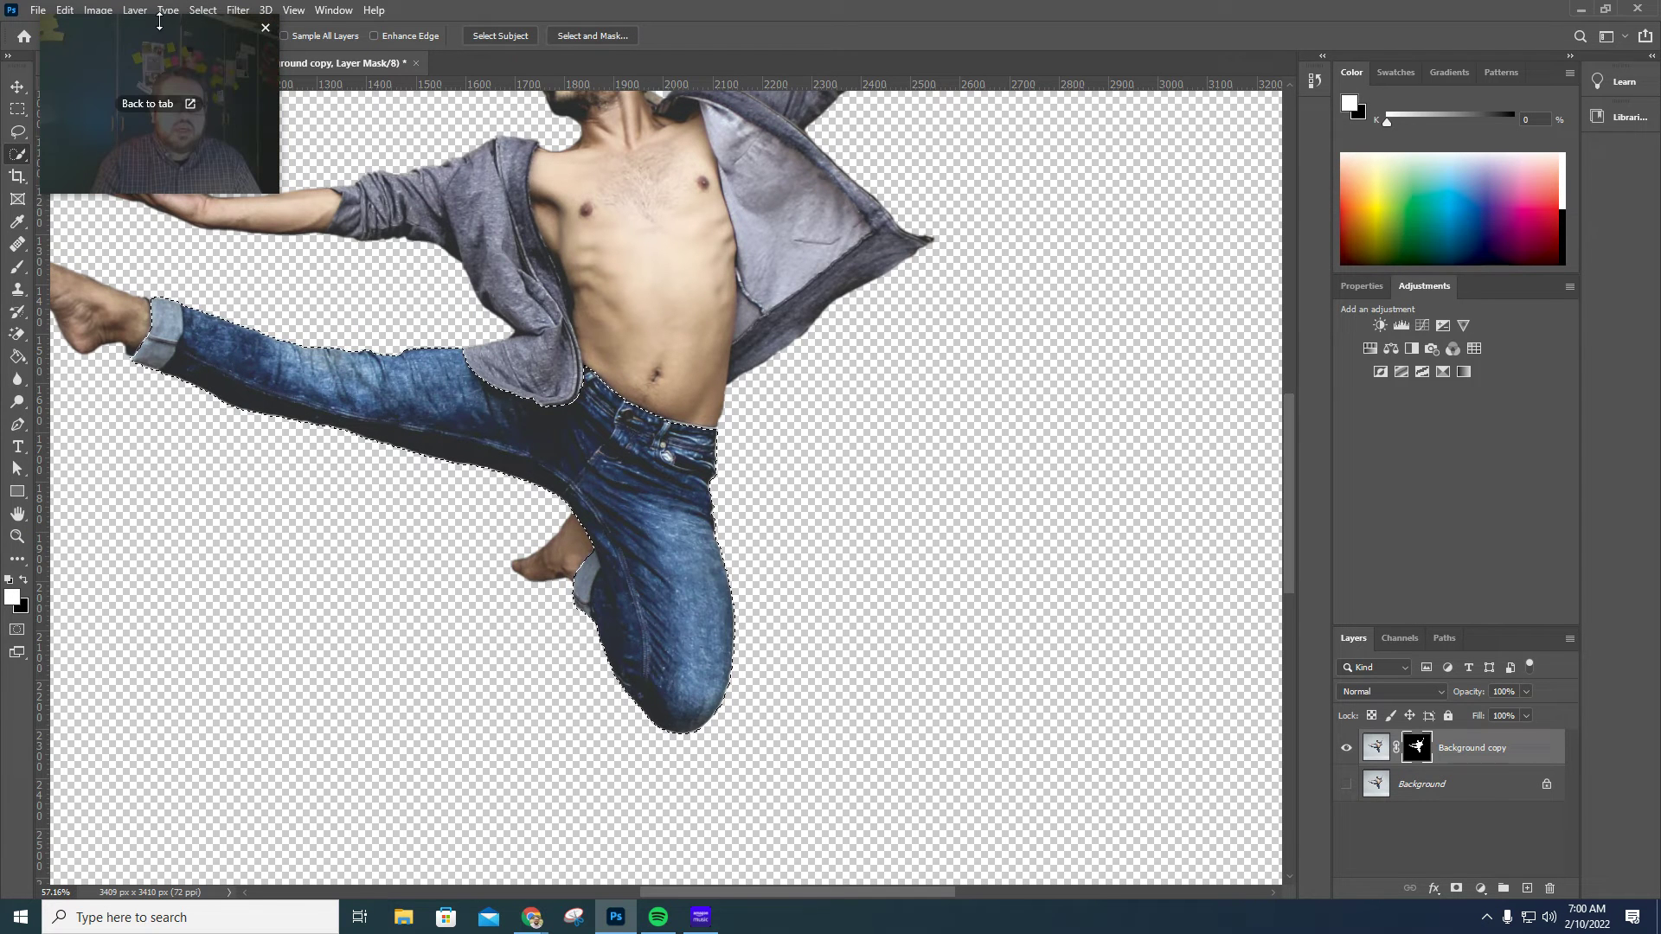
{"action": "left_click_drag", "start_coordinate": [140, 37], "coordinate": [1160, 23]}
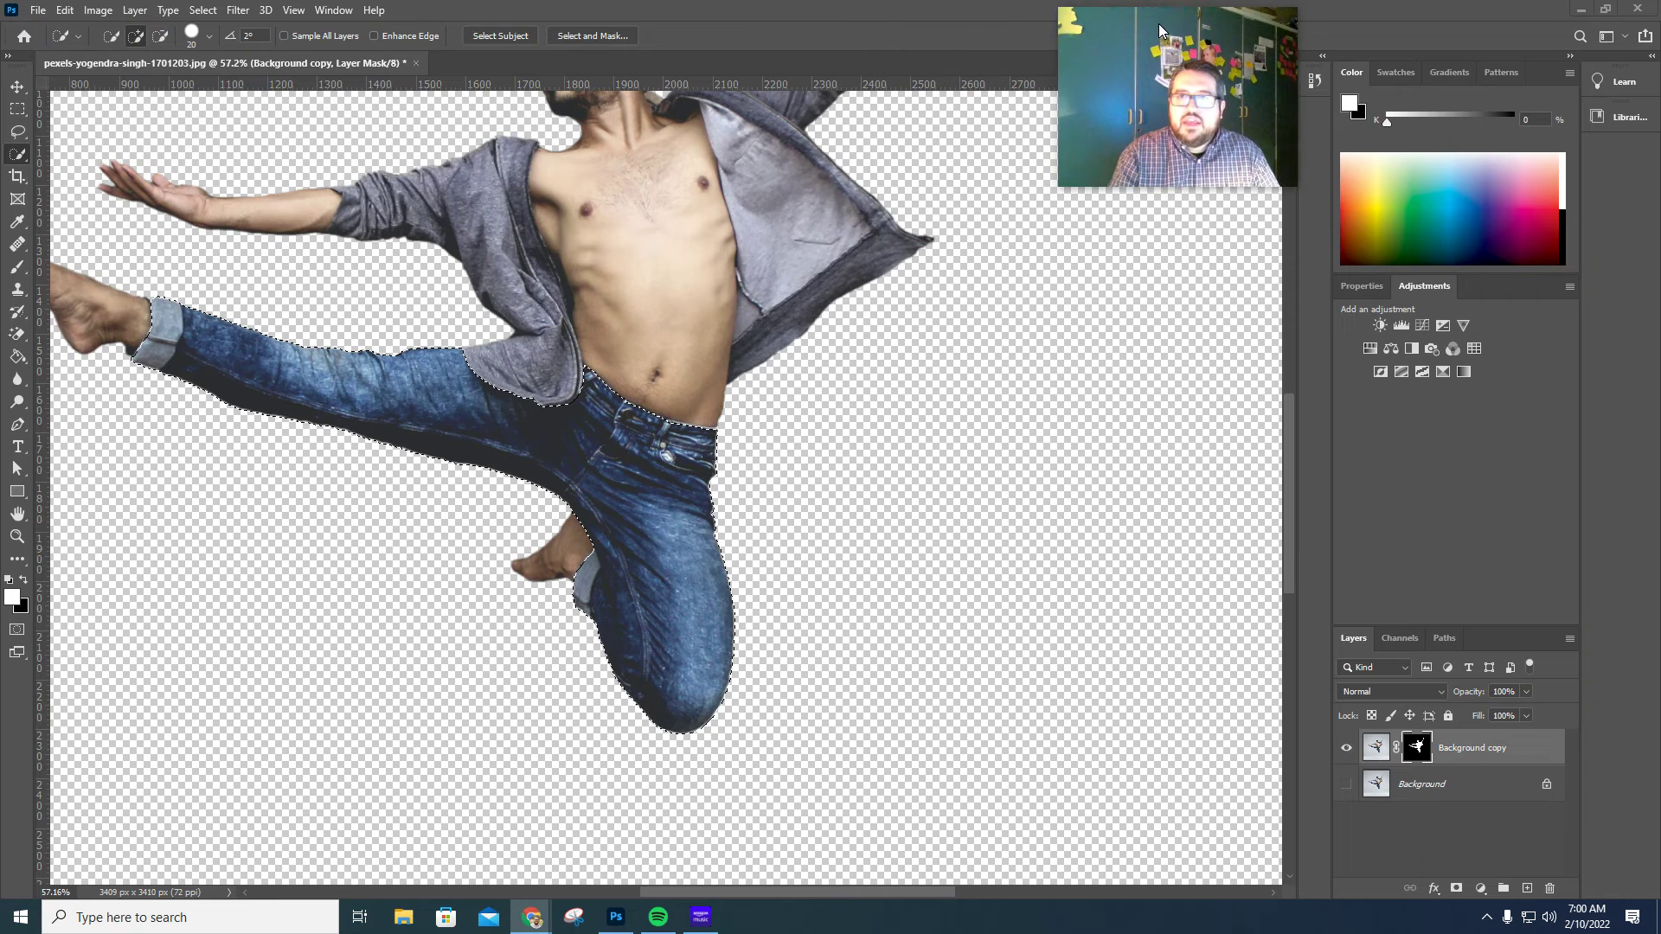
{"action": "left_click", "coordinate": [1355, 288]}
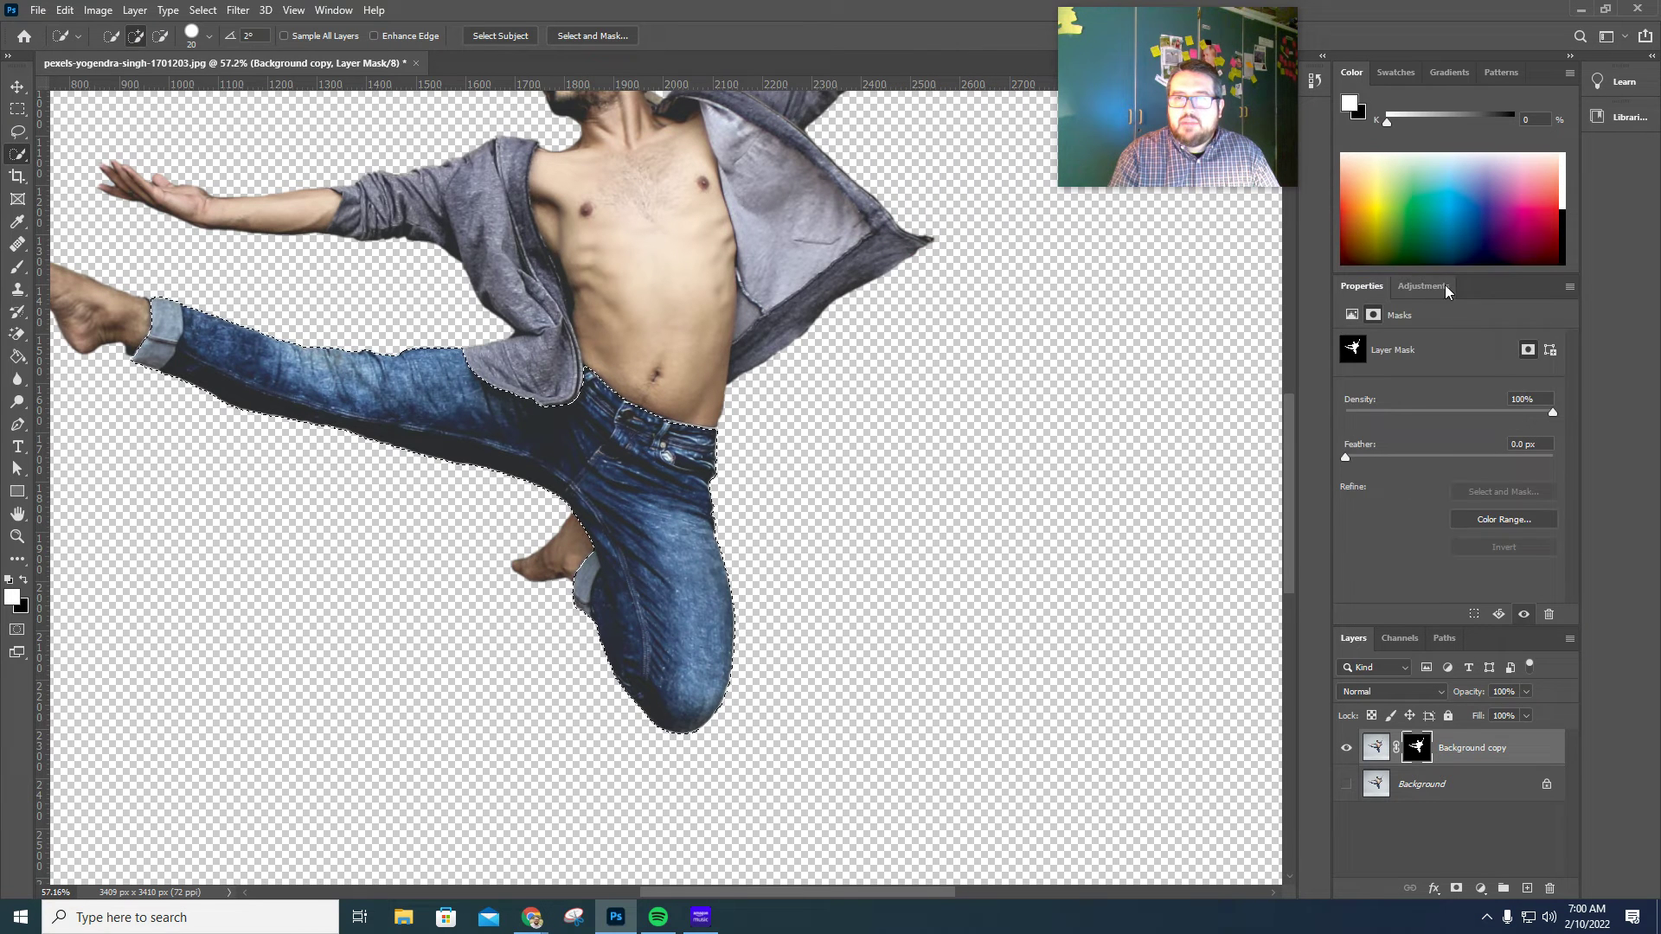
{"action": "left_click", "coordinate": [1431, 290]}
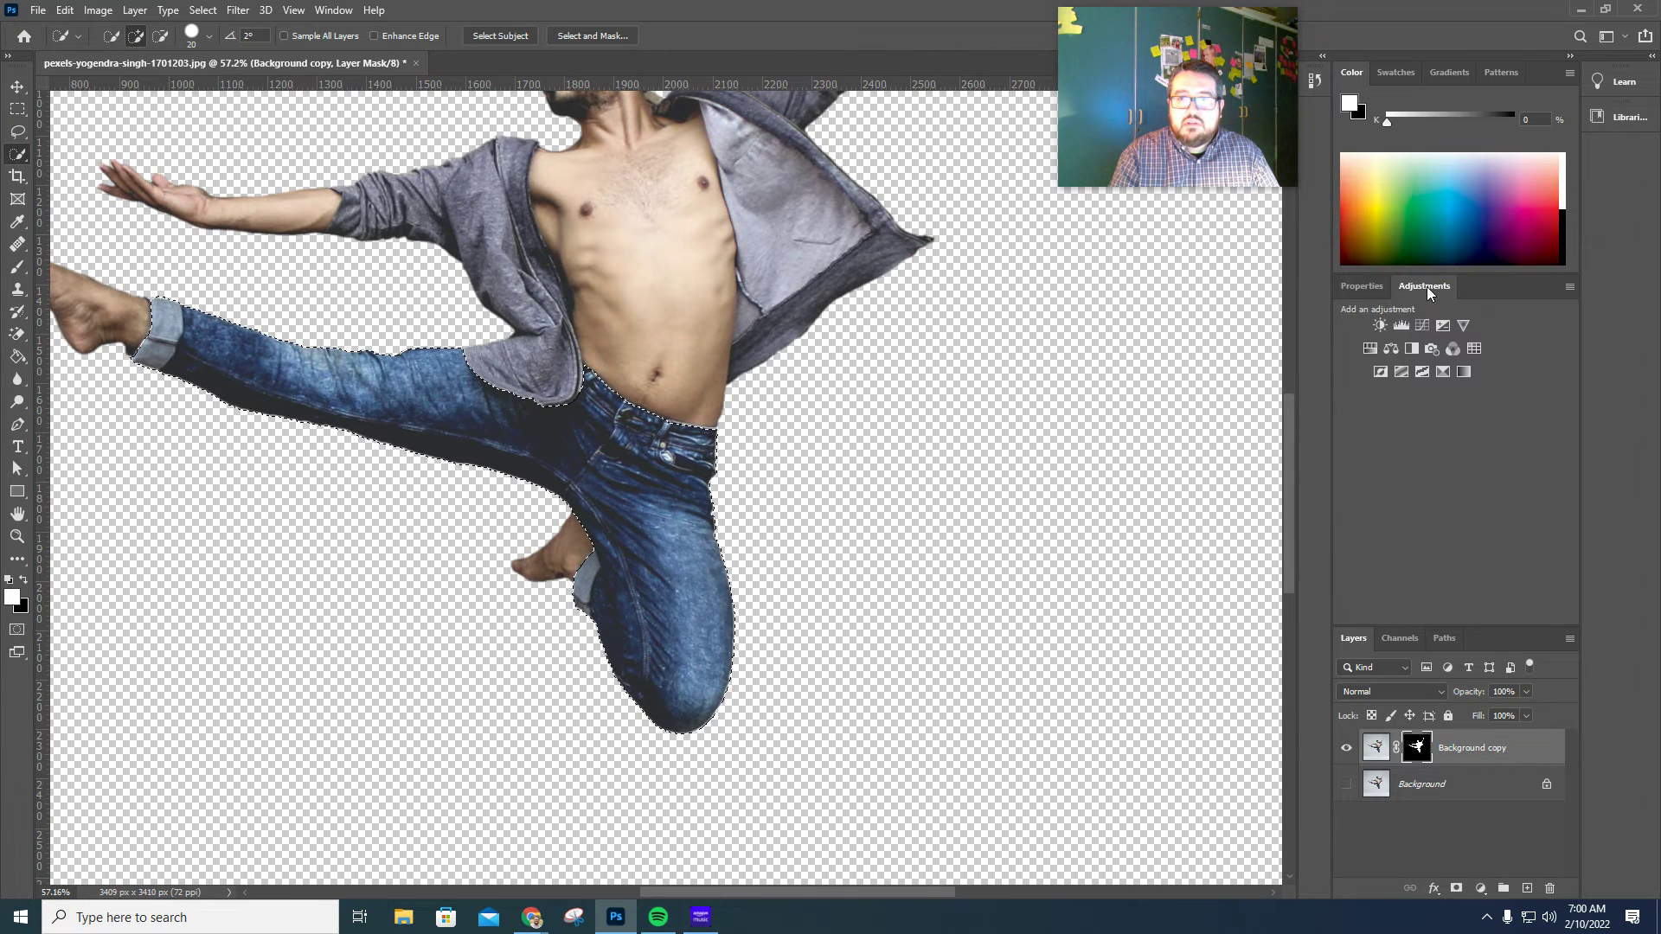
Add a Hue/Saturation adjustment to the jeans with Hue at +90, then zoom out.
{"action": "left_click", "coordinate": [1368, 349]}
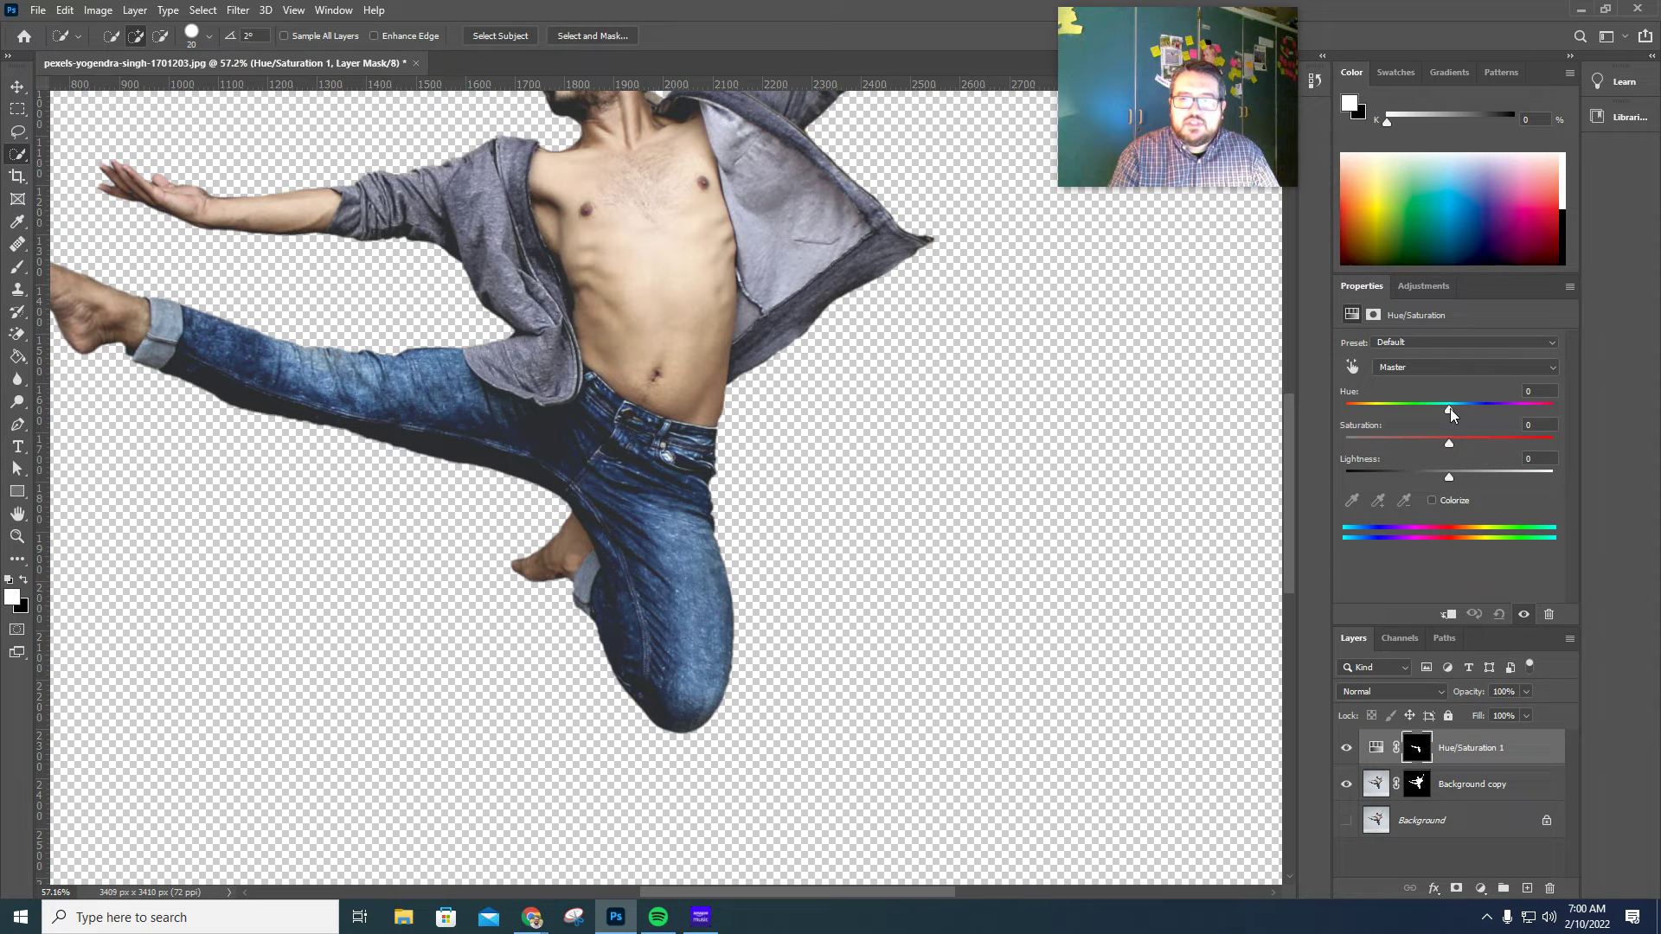
{"action": "left_click", "coordinate": [1450, 408]}
{"action": "left_click_drag", "start_coordinate": [1451, 413], "coordinate": [1514, 413]}
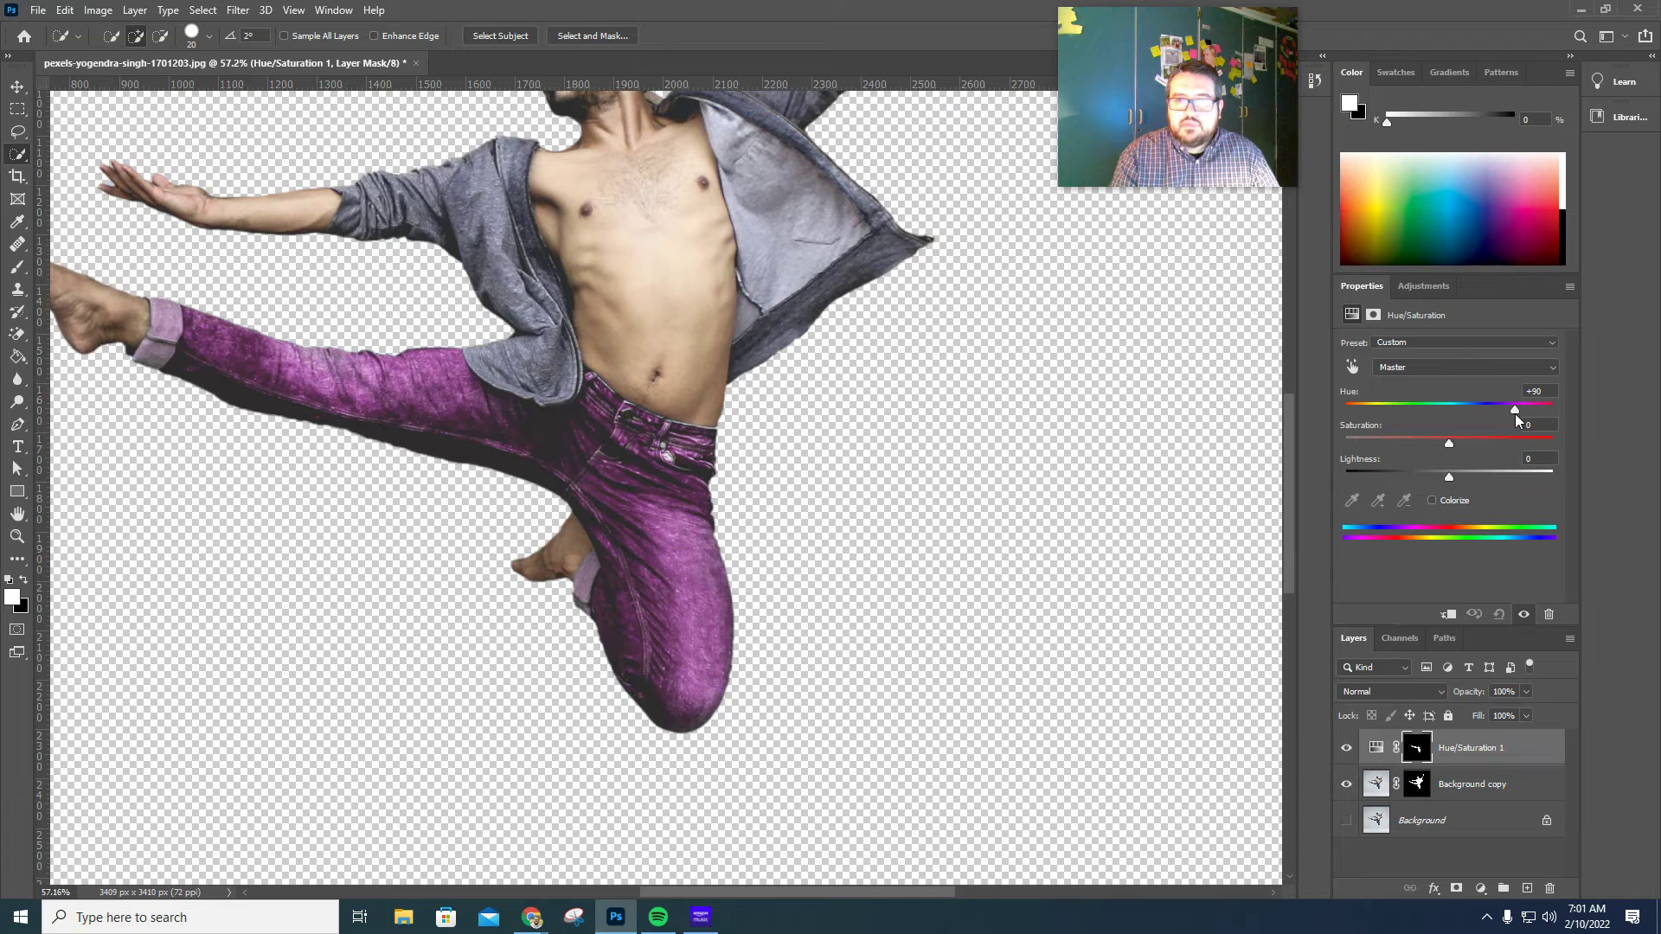
{"action": "scroll", "coordinate": [916, 429], "scroll_direction": "down", "scroll_amount": 5}
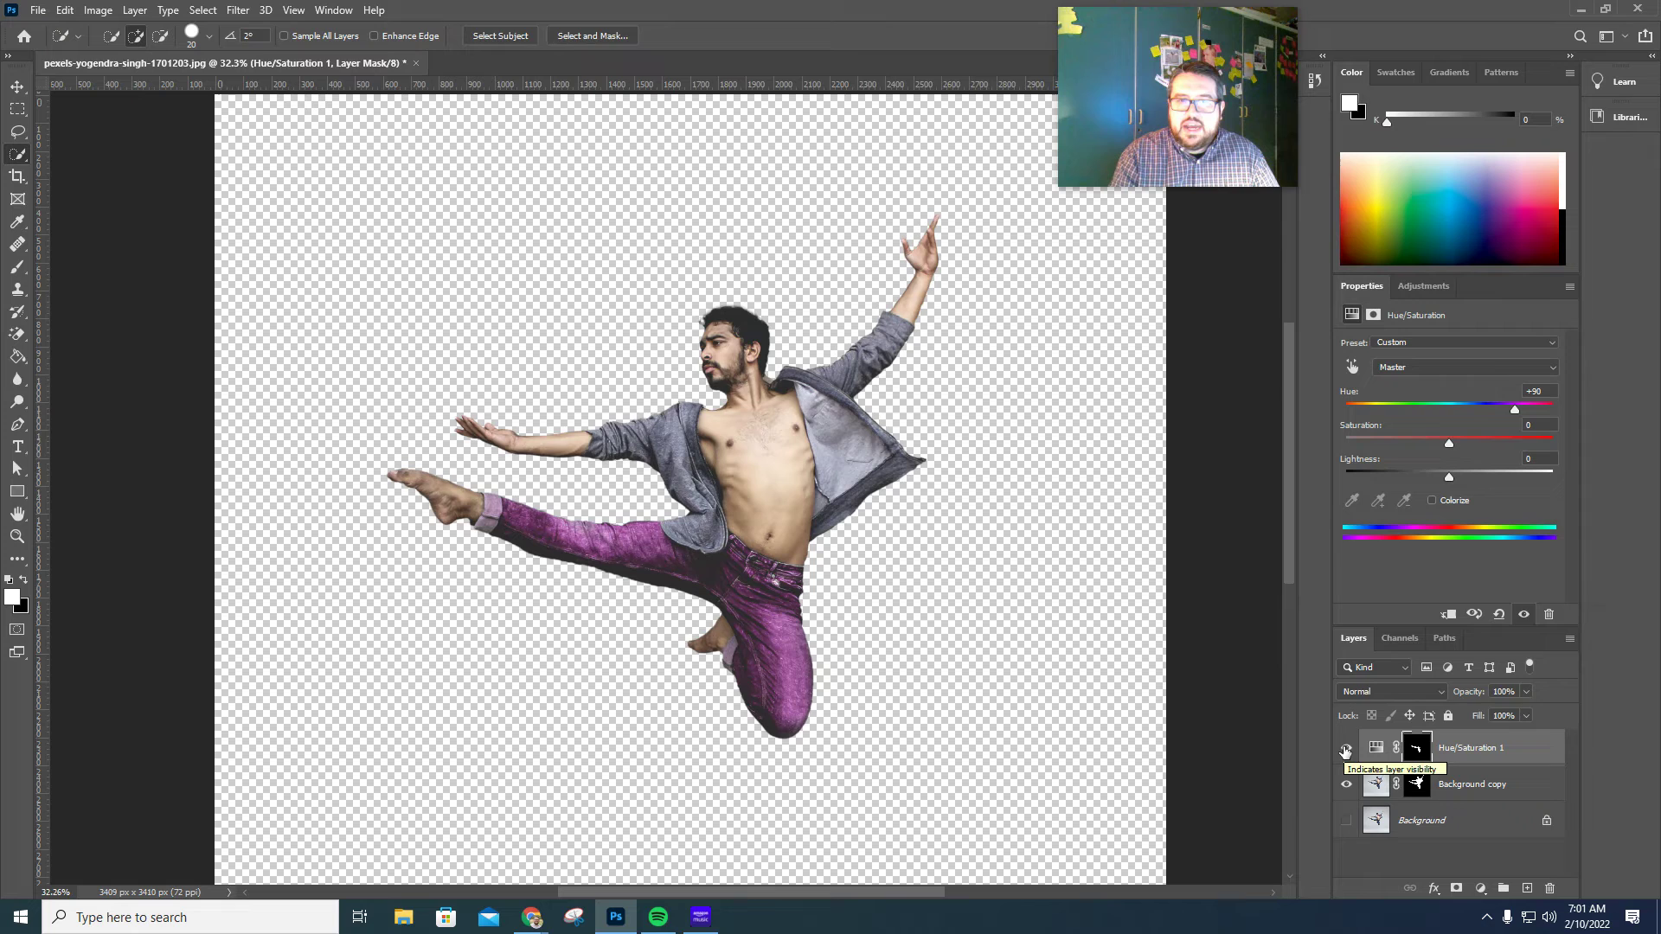
{"action": "left_click", "coordinate": [1345, 749]}
{"action": "left_click", "coordinate": [1345, 749]}
{"action": "left_click", "coordinate": [1345, 750]}
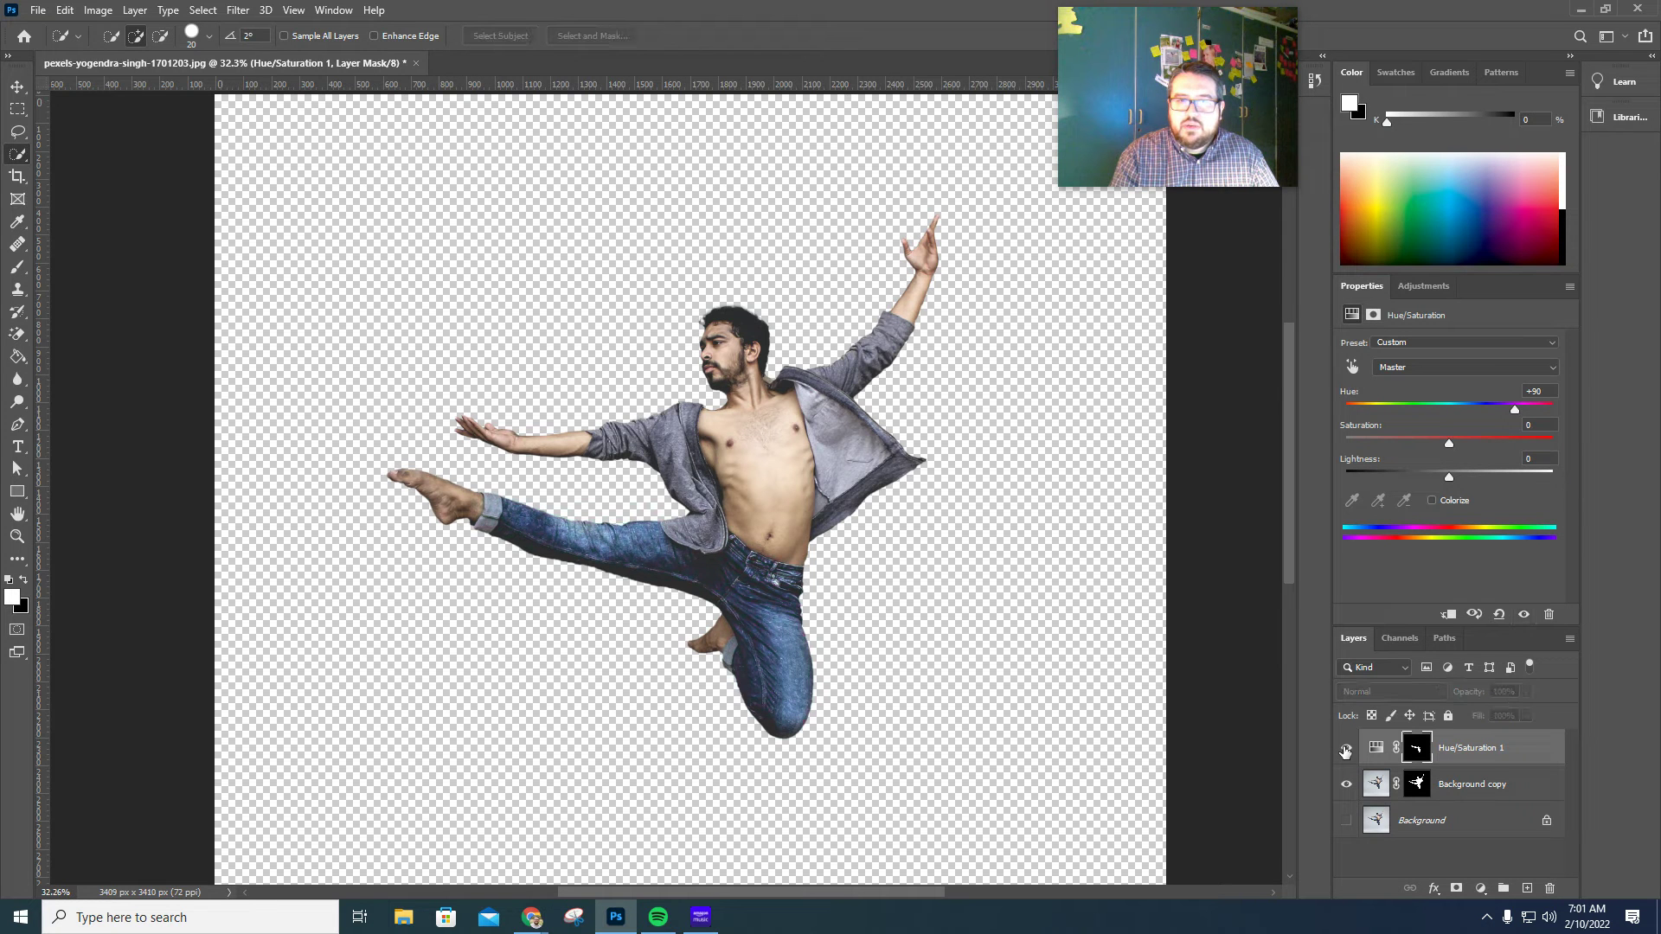
{"action": "left_click", "coordinate": [1346, 749]}
{"action": "left_click", "coordinate": [1345, 749]}
{"action": "left_click", "coordinate": [1345, 749]}
{"action": "left_click", "coordinate": [1346, 749]}
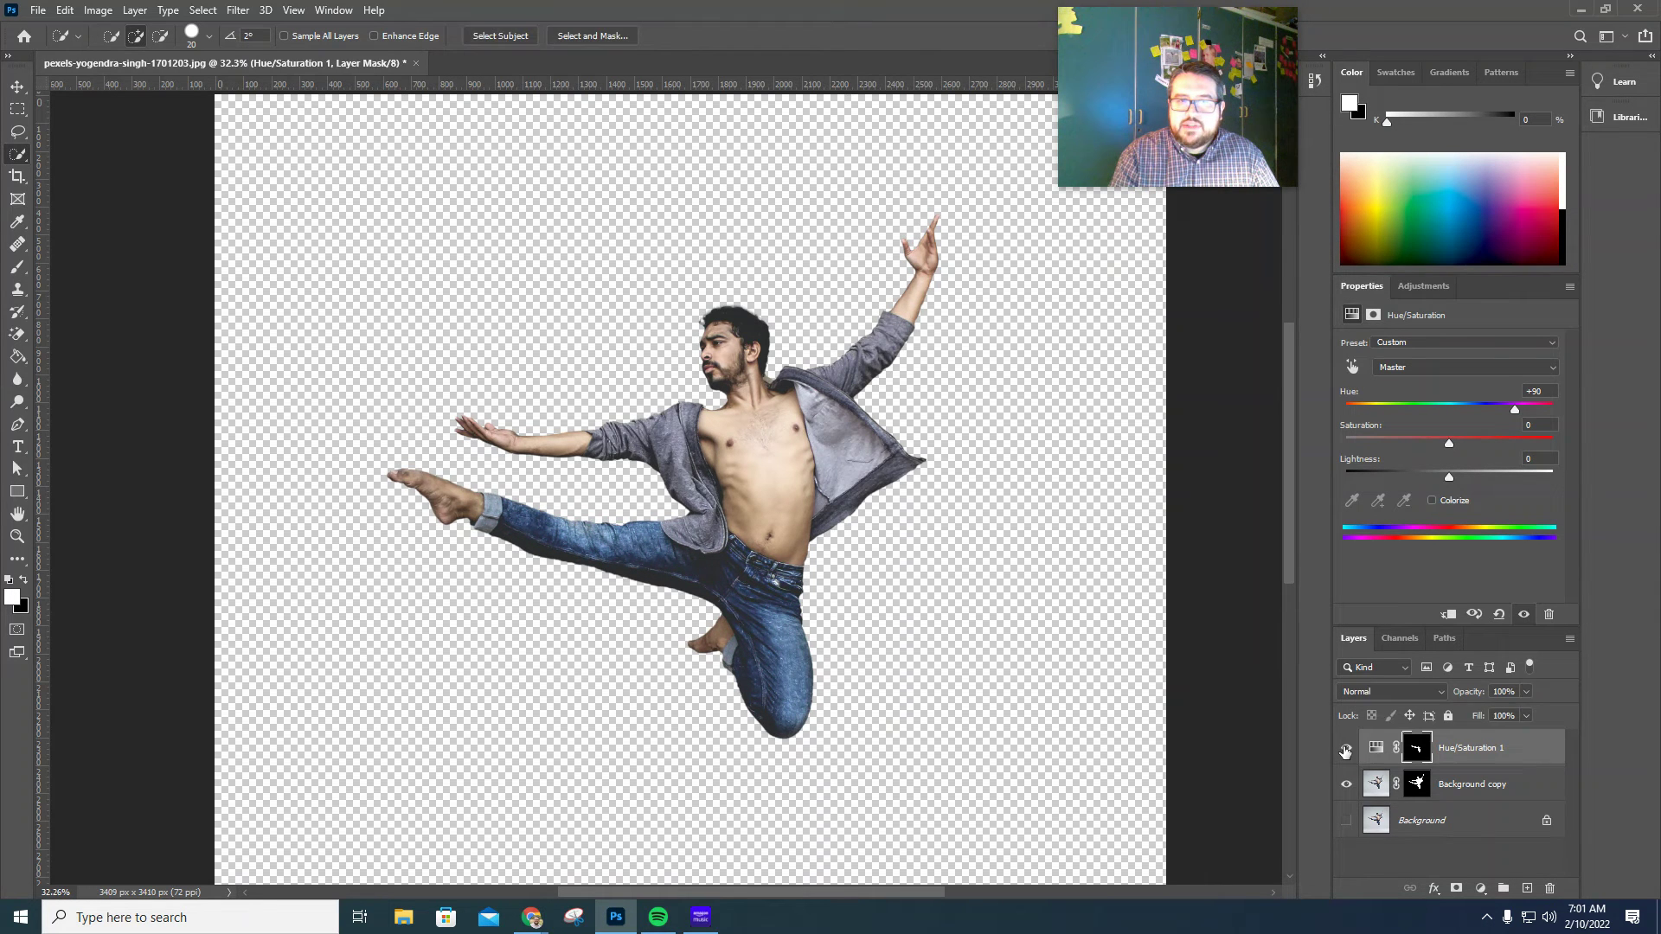
{"action": "left_click", "coordinate": [1345, 749]}
{"action": "left_click", "coordinate": [1346, 749]}
{"action": "left_click", "coordinate": [1345, 749]}
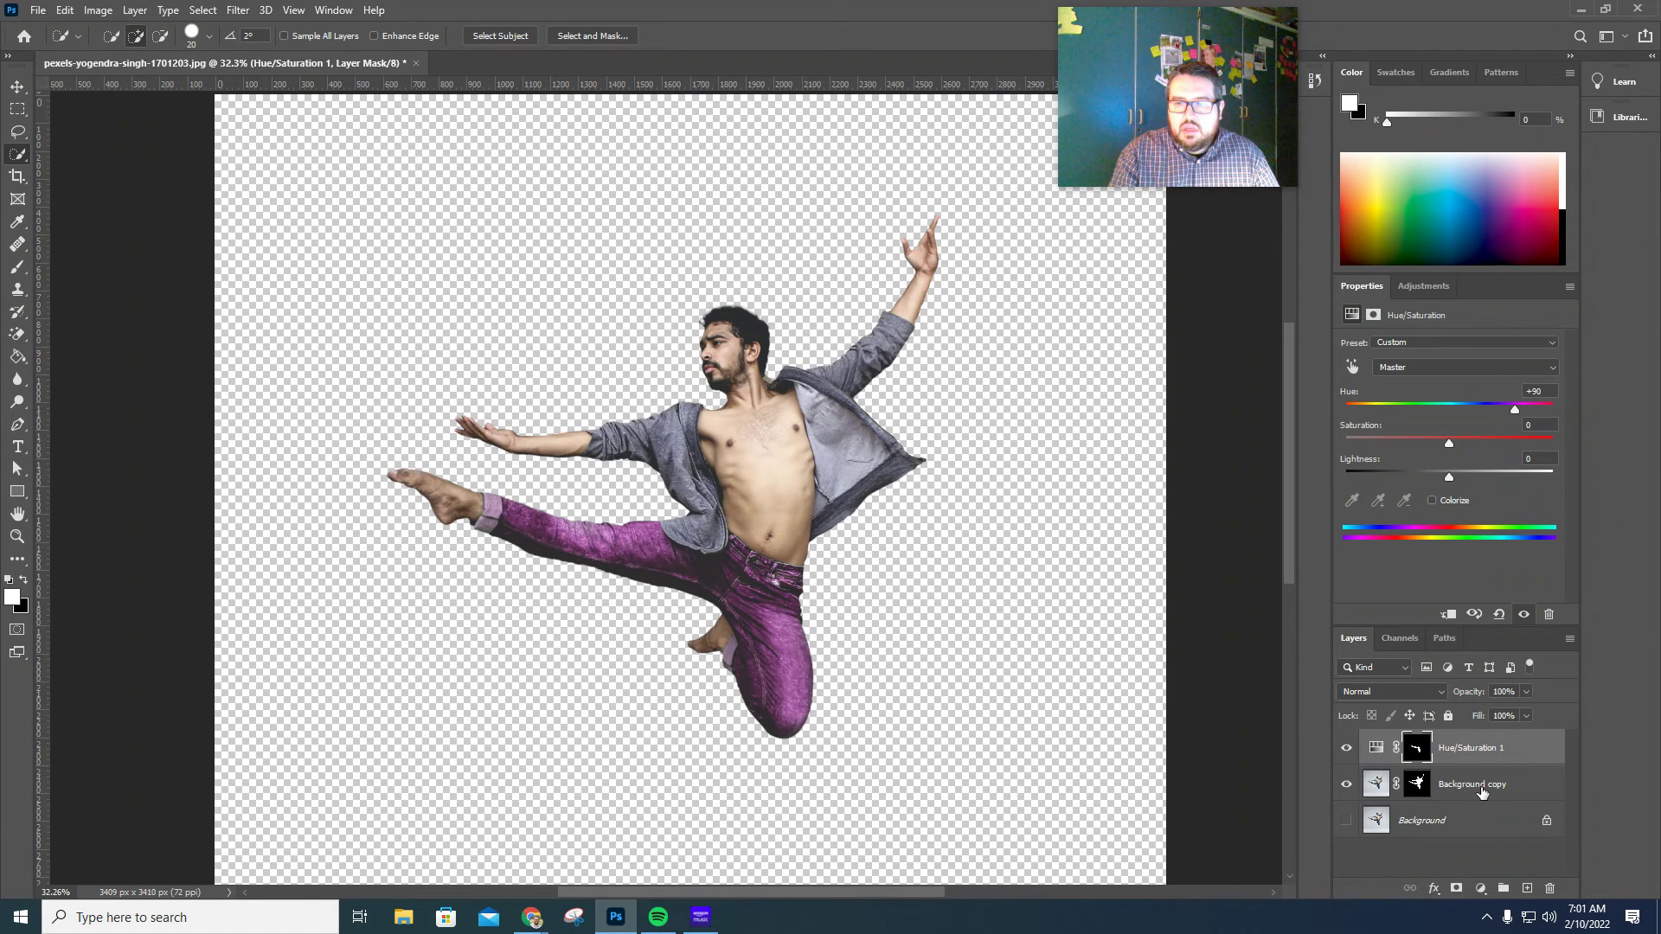
Merge the Hue/Saturation 1 adjustment and Background copy into a single layer.
{"action": "left_click", "coordinate": [1482, 791], "text": "shift"}
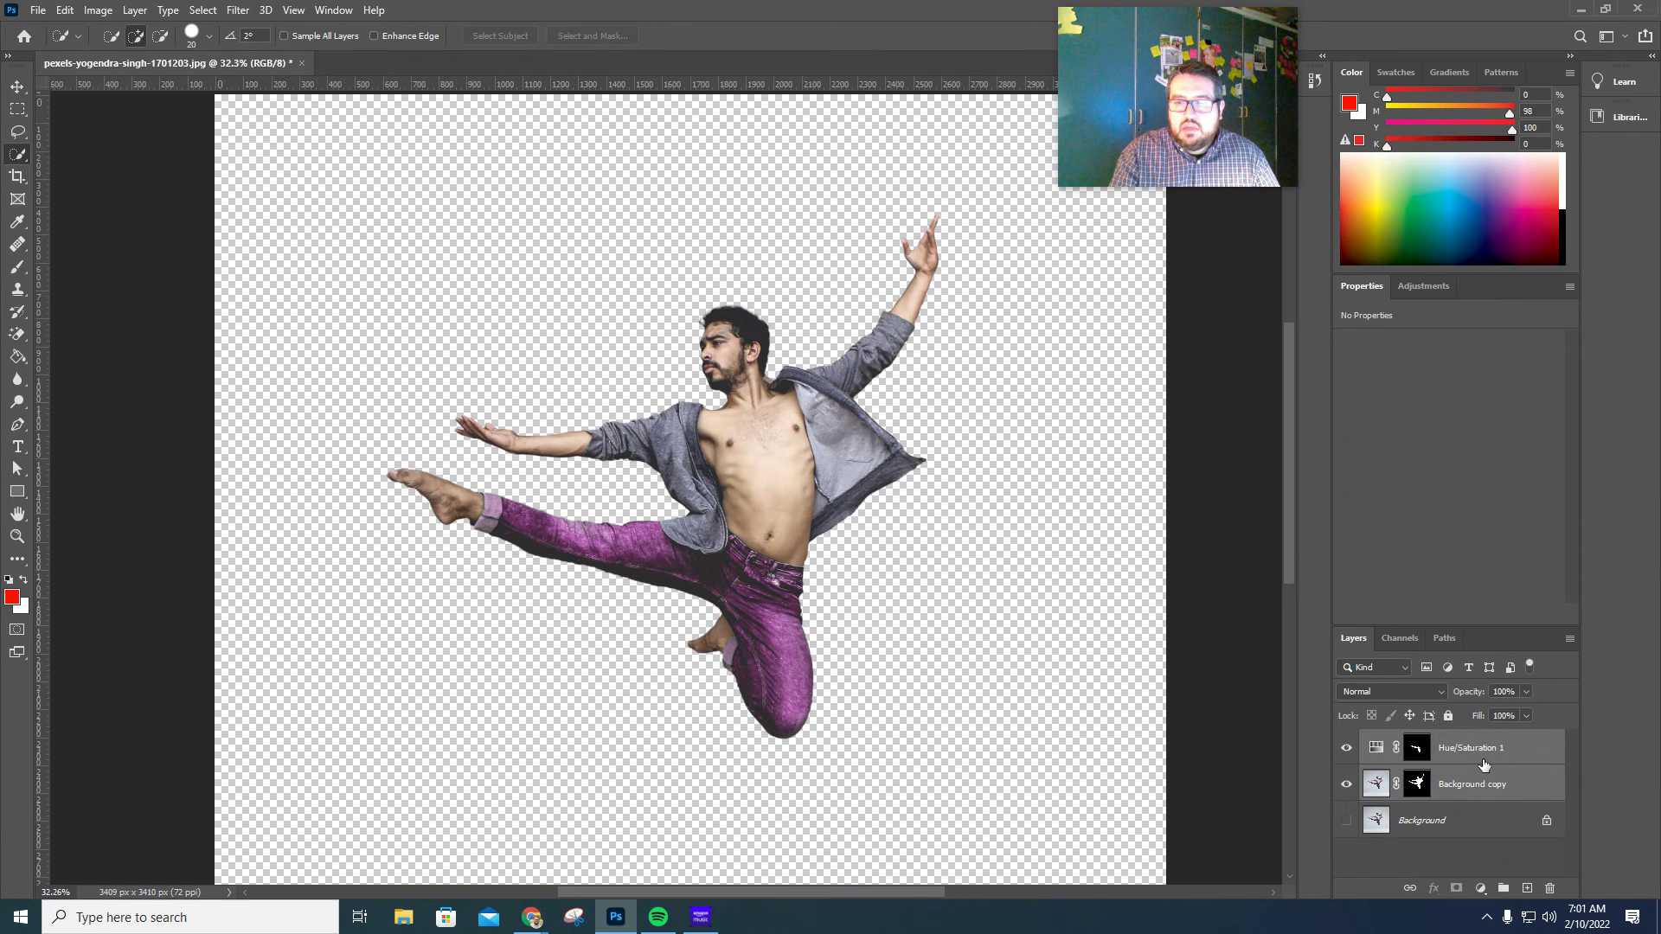
{"action": "right_click", "coordinate": [1484, 765]}
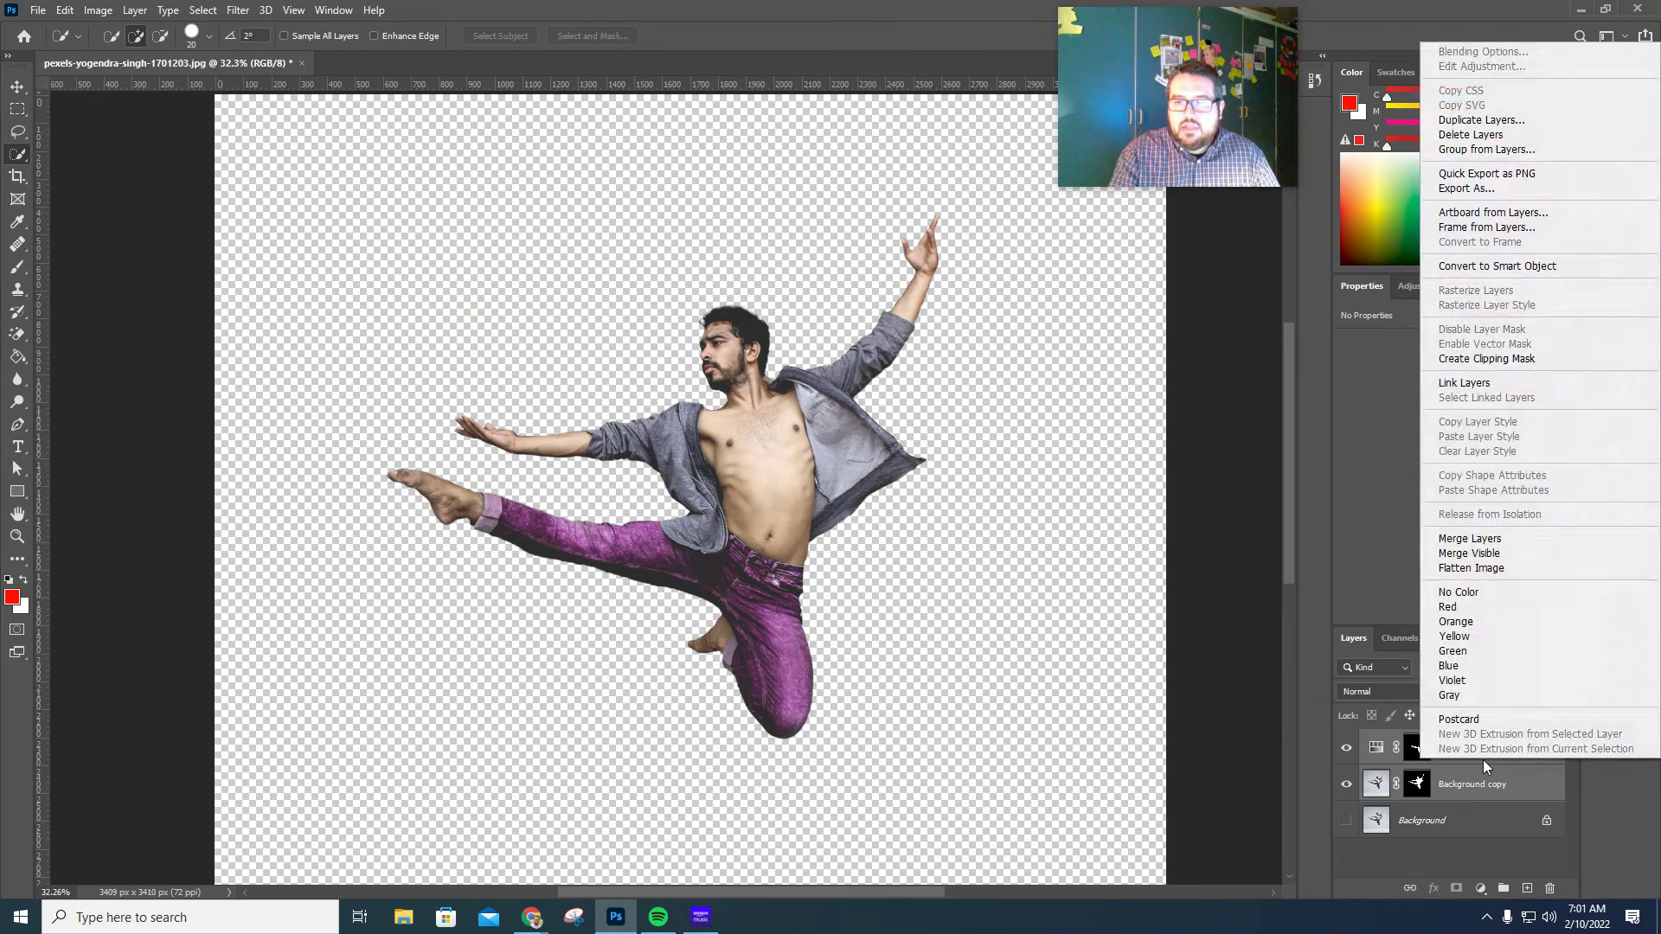
{"action": "left_click", "coordinate": [1469, 538]}
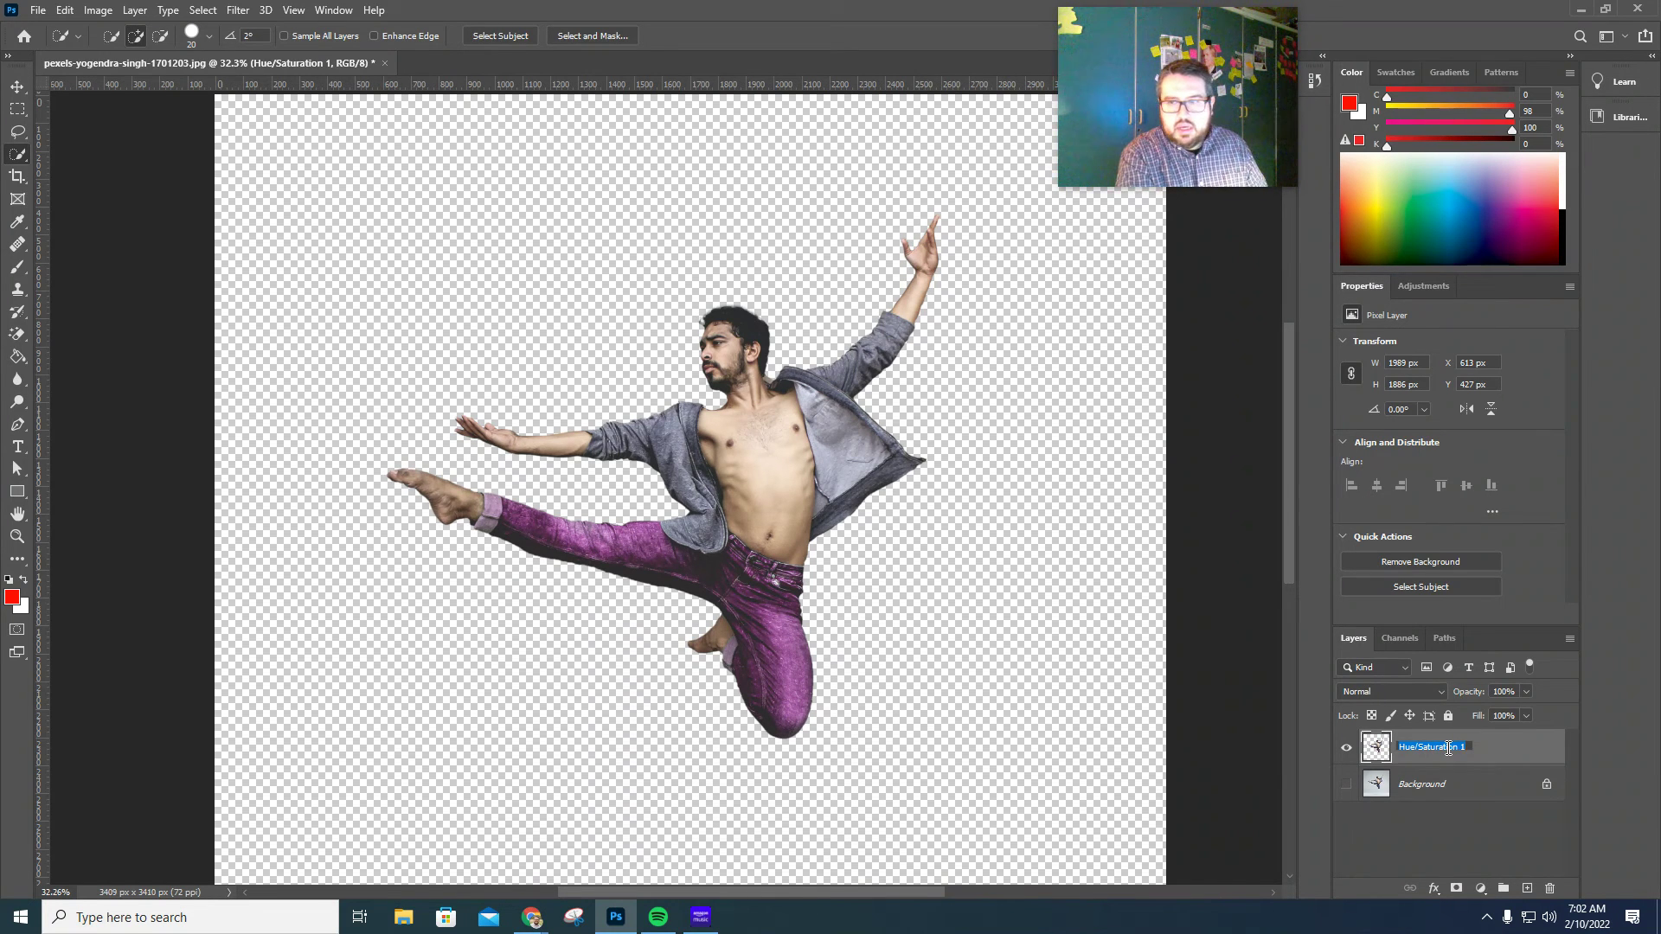
Rename the merged layer to 'Jumping Guy'.
{"action": "key", "text": "BackSpace"}
{"action": "type", "text": "Jumping G"}
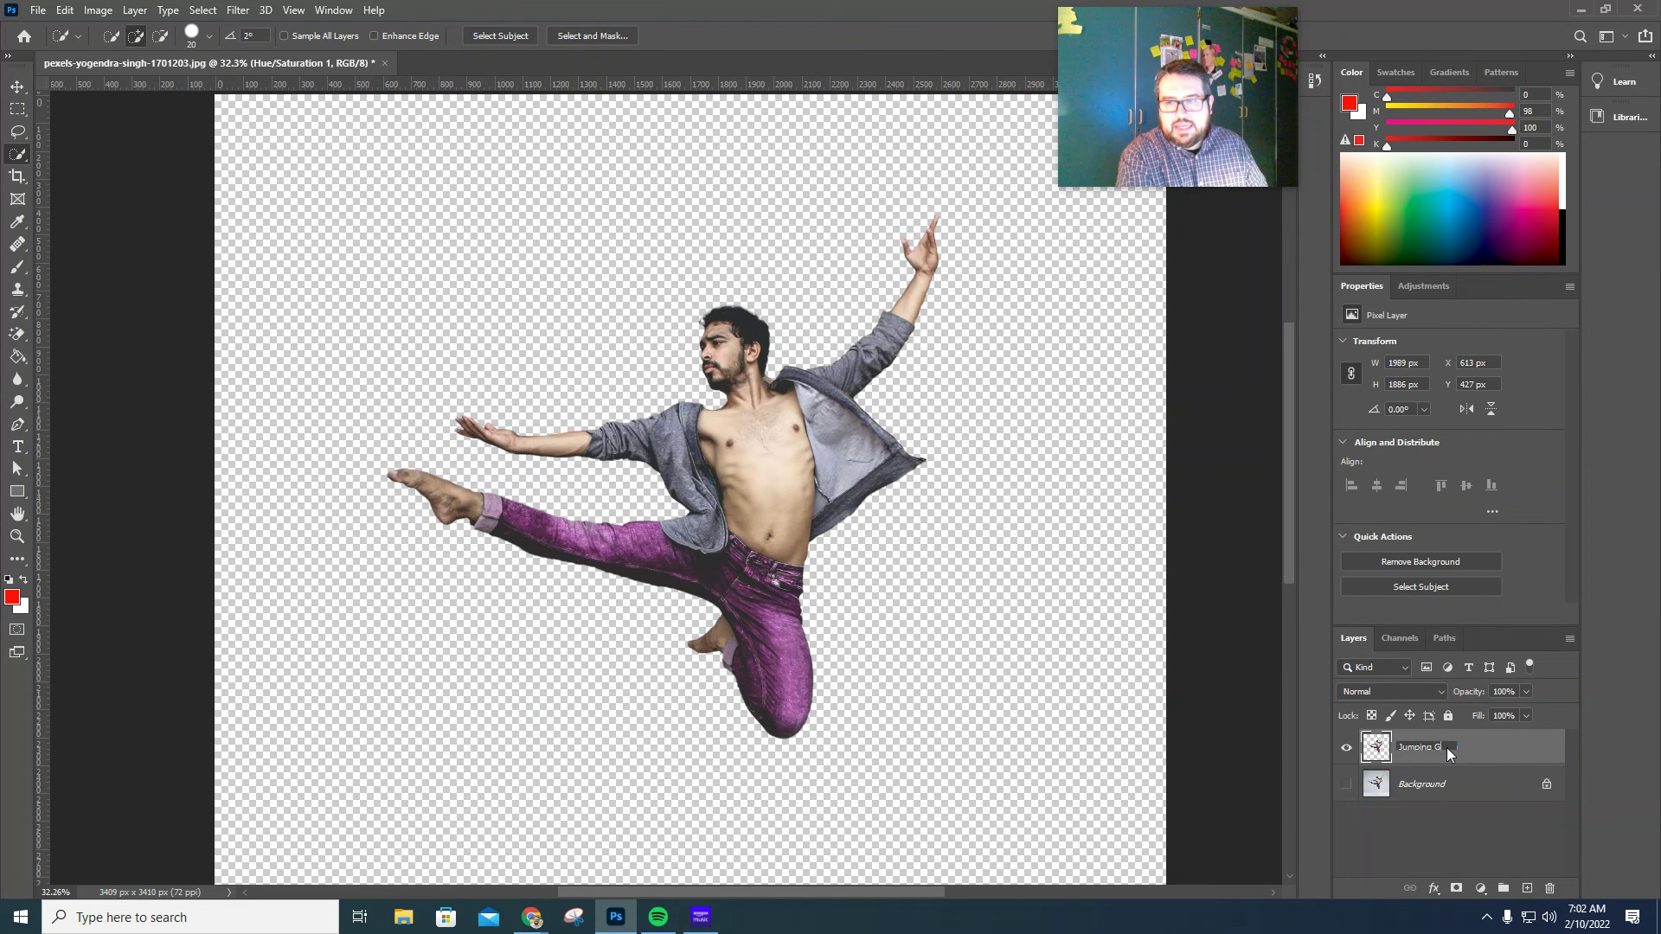
{"action": "type", "text": "uy"}
{"action": "key", "text": "Return"}
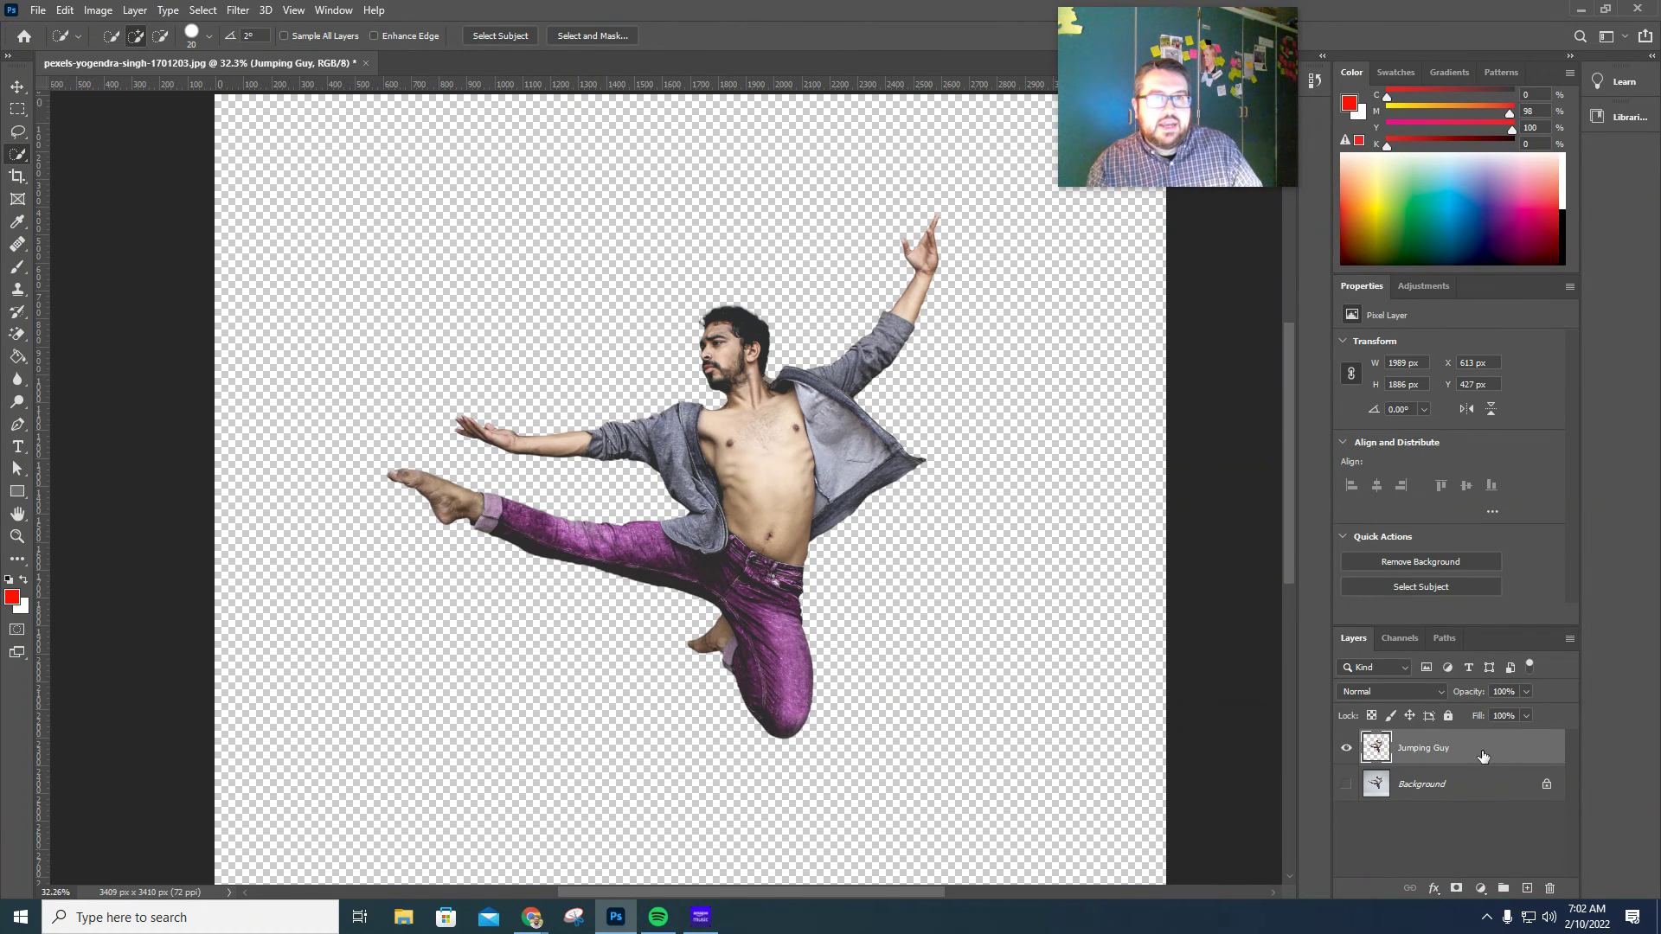
Open the nebula space image, then return to the dancer document with the Move tool.
{"action": "left_click", "coordinate": [37, 11]}
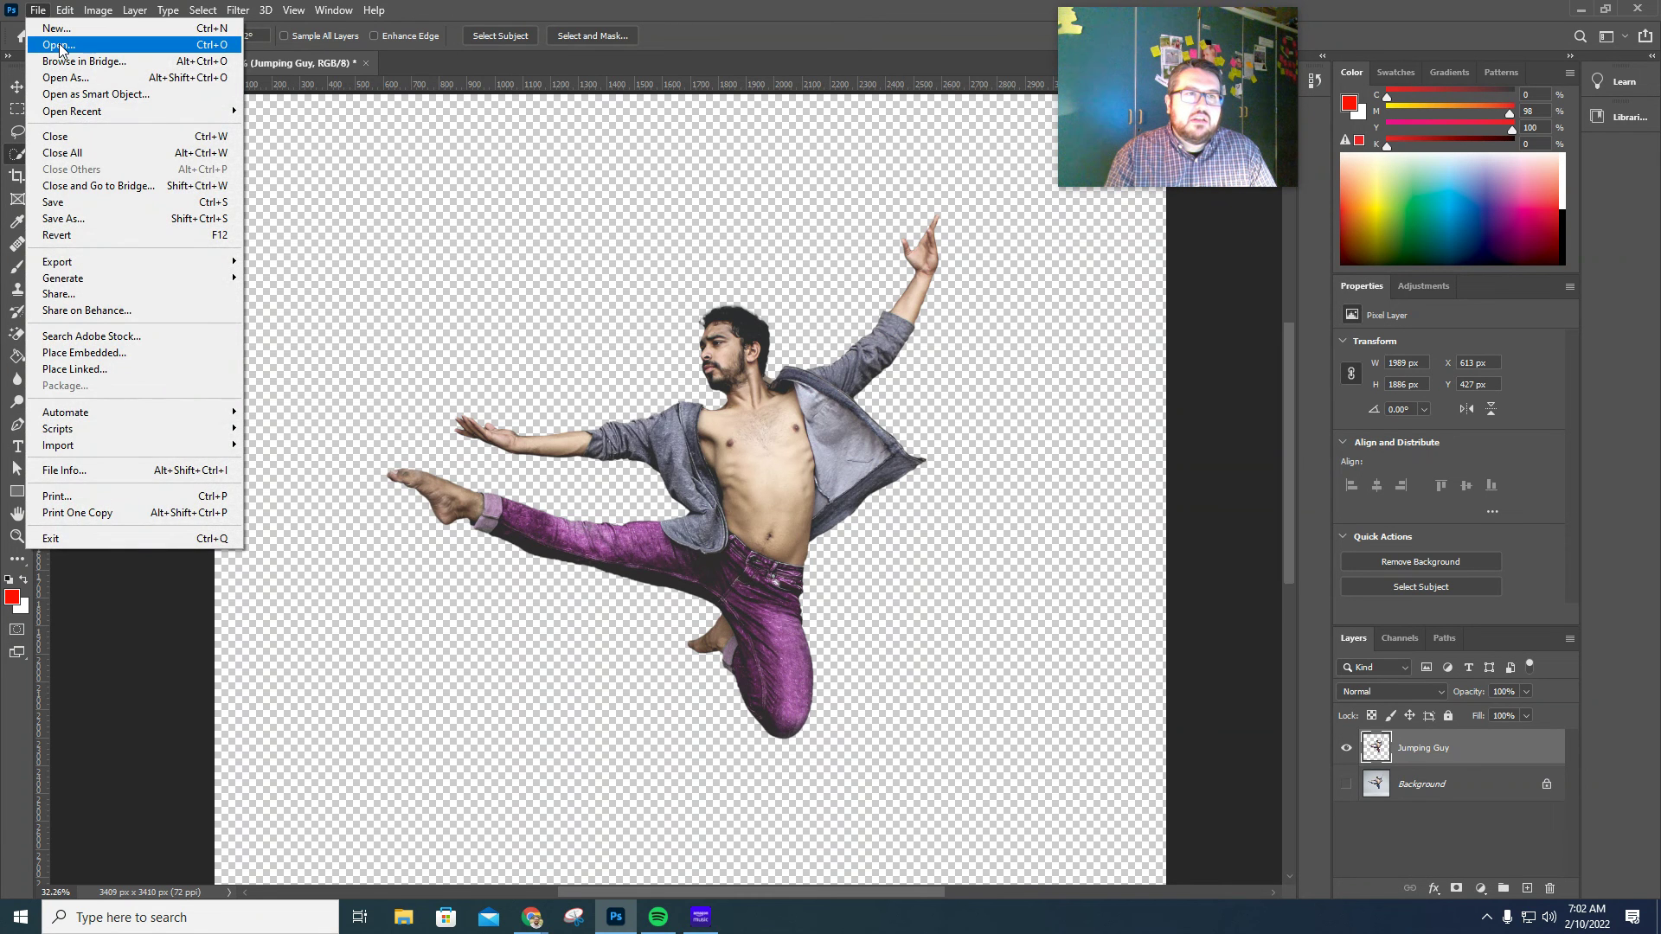
{"action": "left_click", "coordinate": [59, 45]}
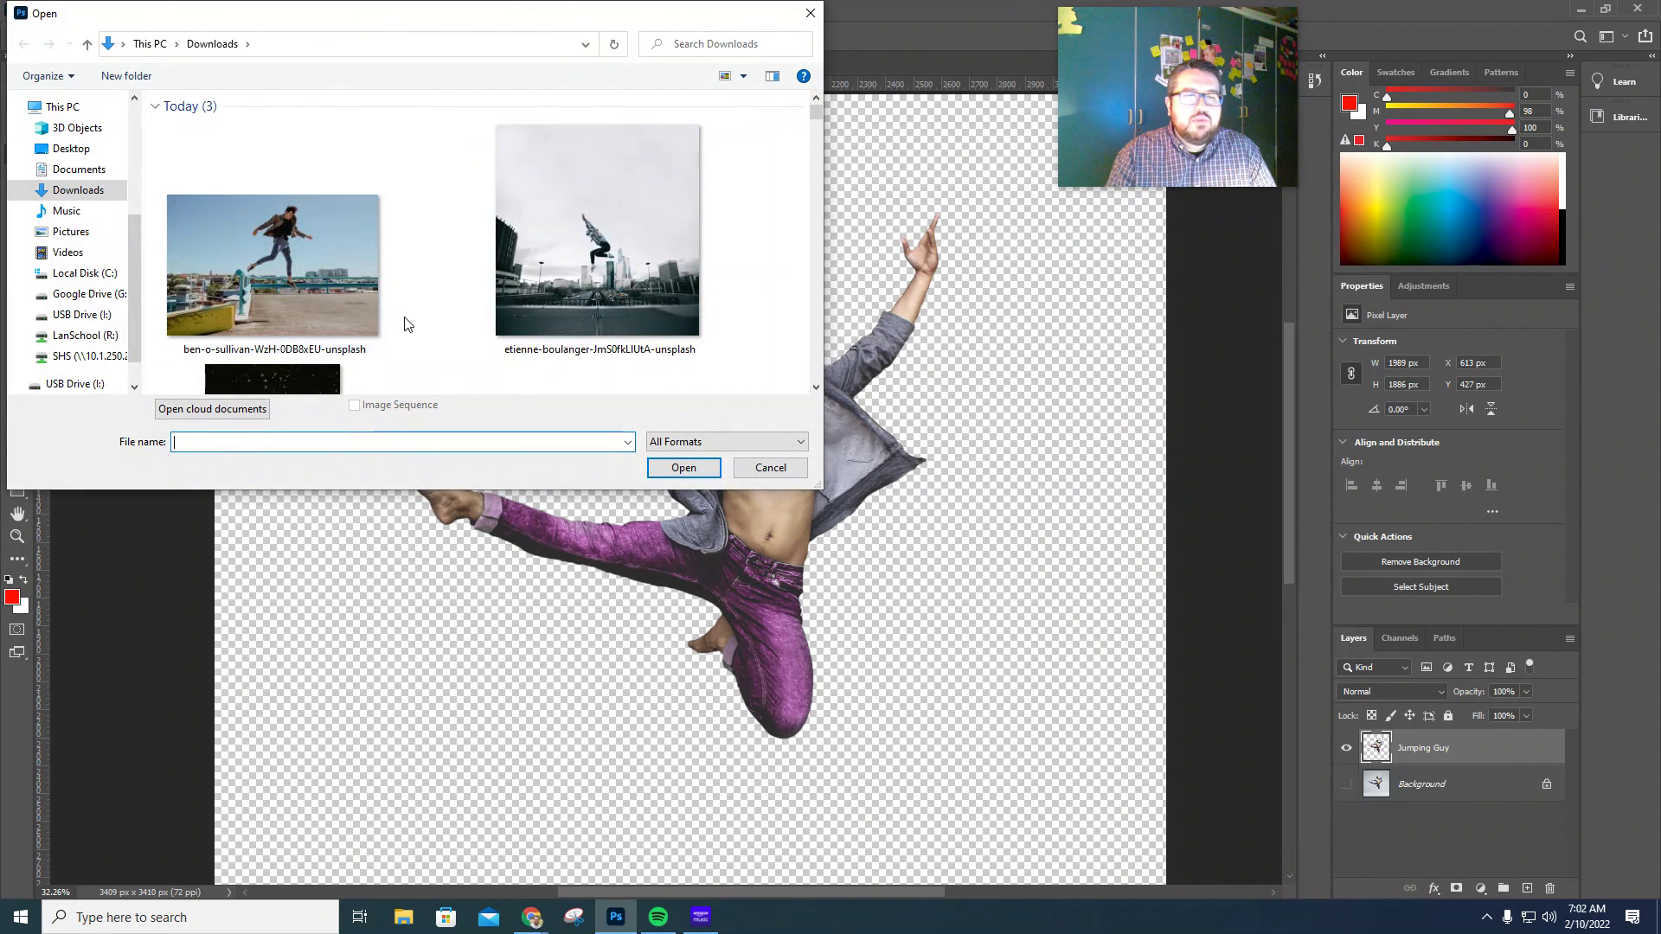
{"action": "scroll", "coordinate": [408, 325], "scroll_direction": "down", "scroll_amount": 3}
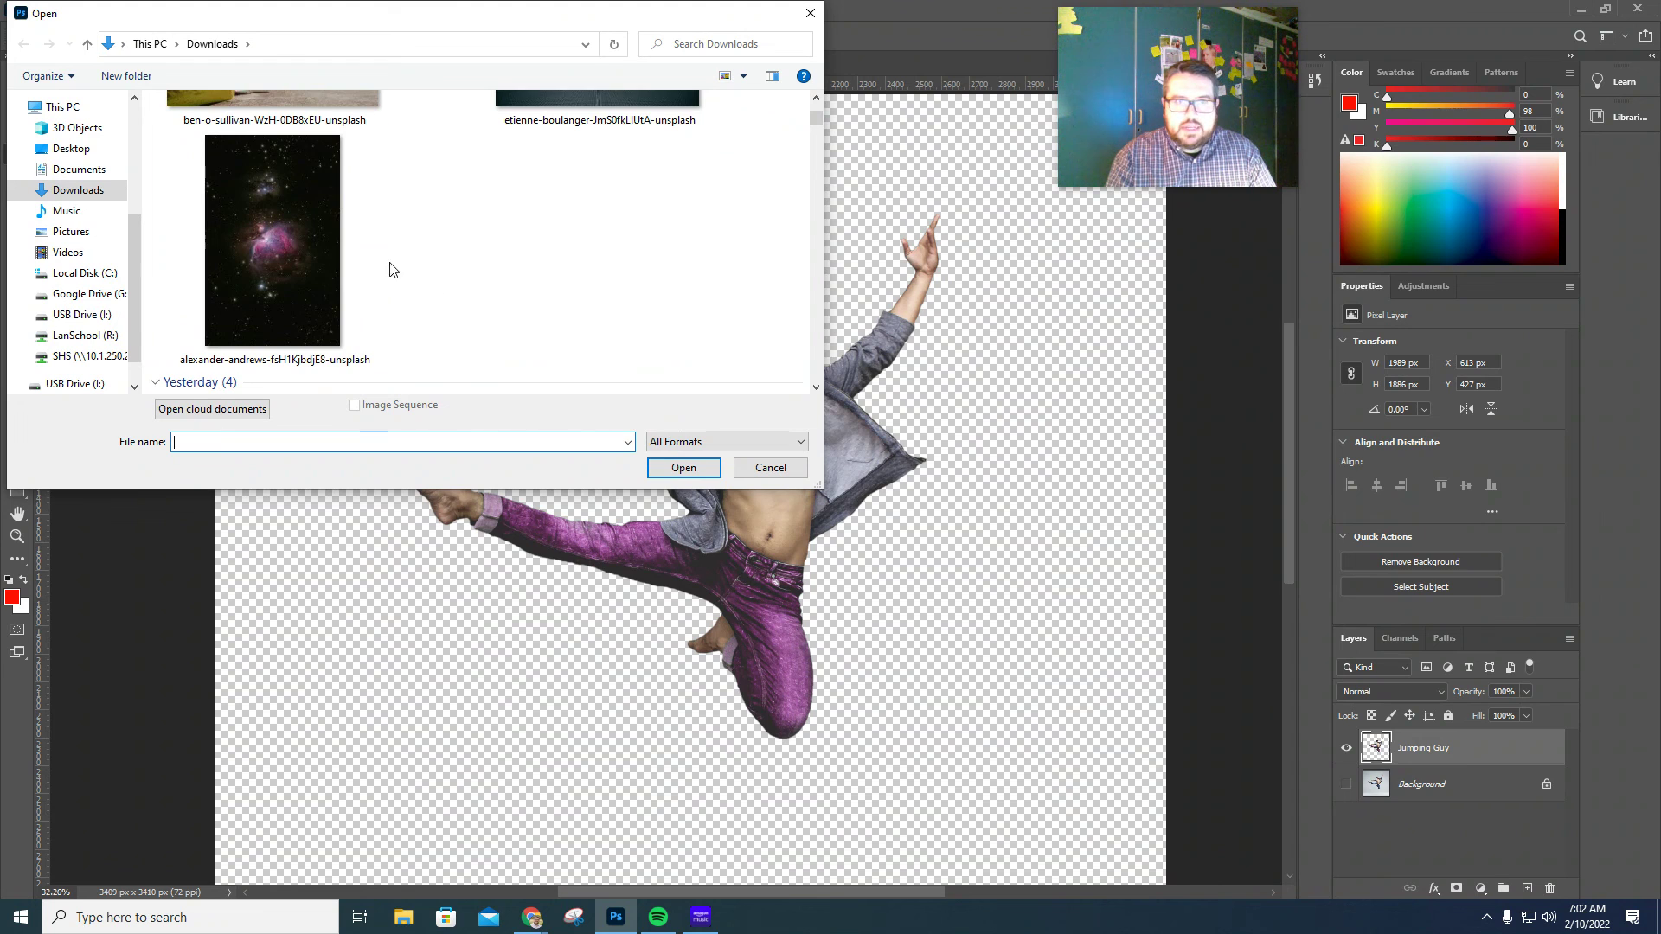
{"action": "double_click", "coordinate": [303, 236]}
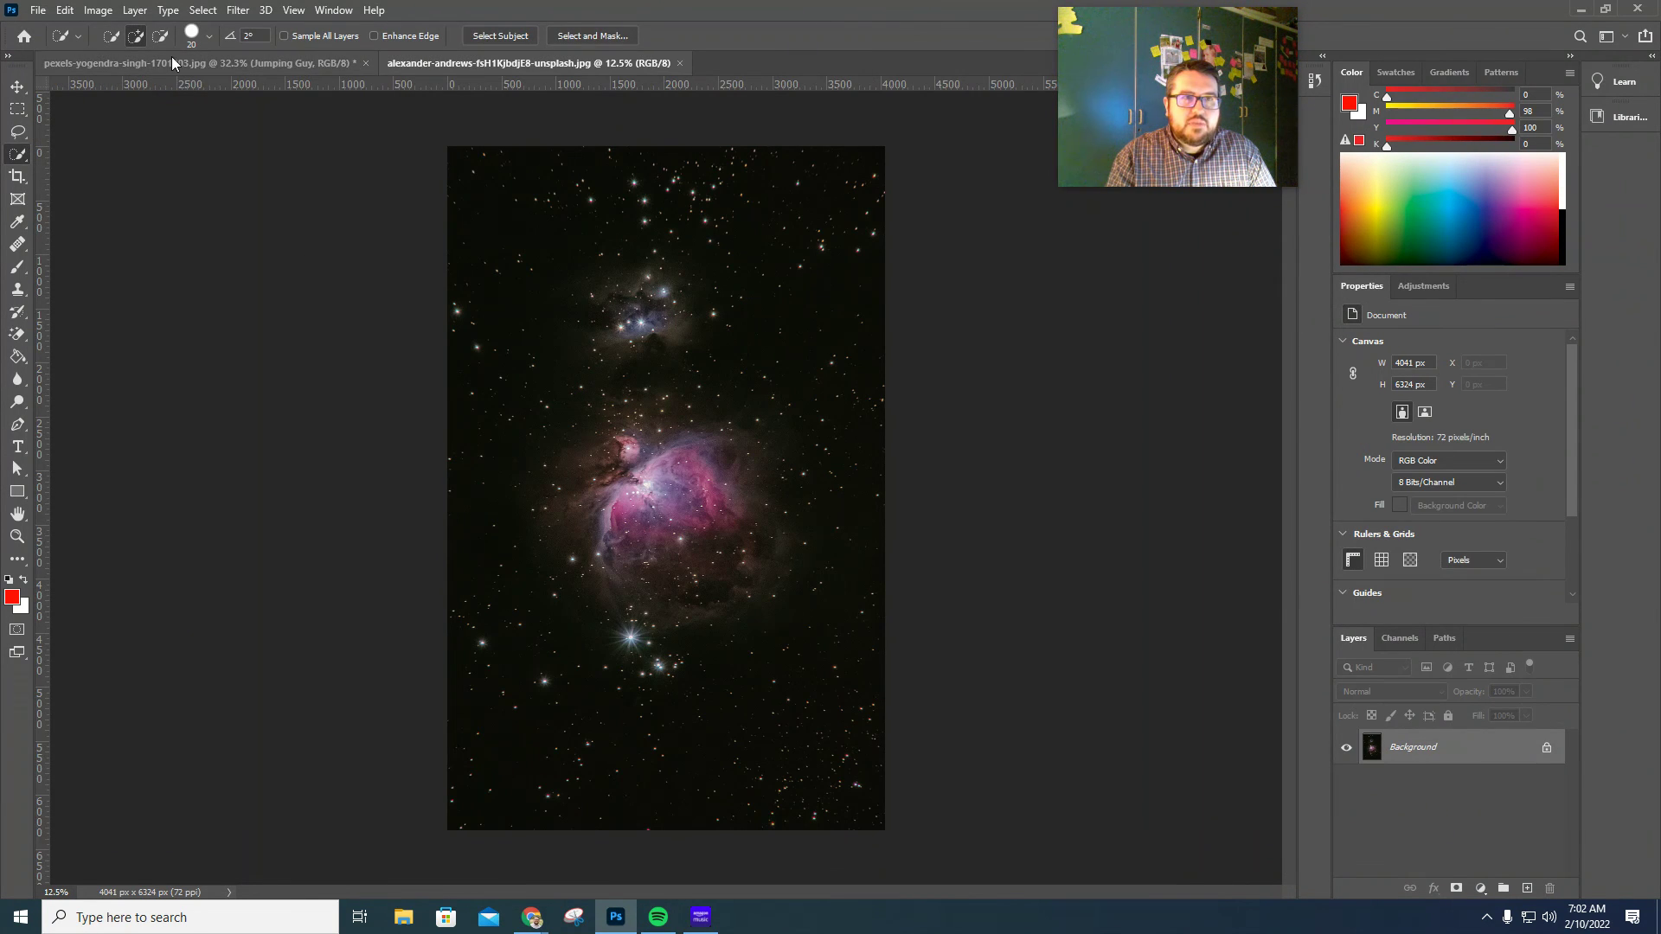
{"action": "left_click", "coordinate": [171, 57]}
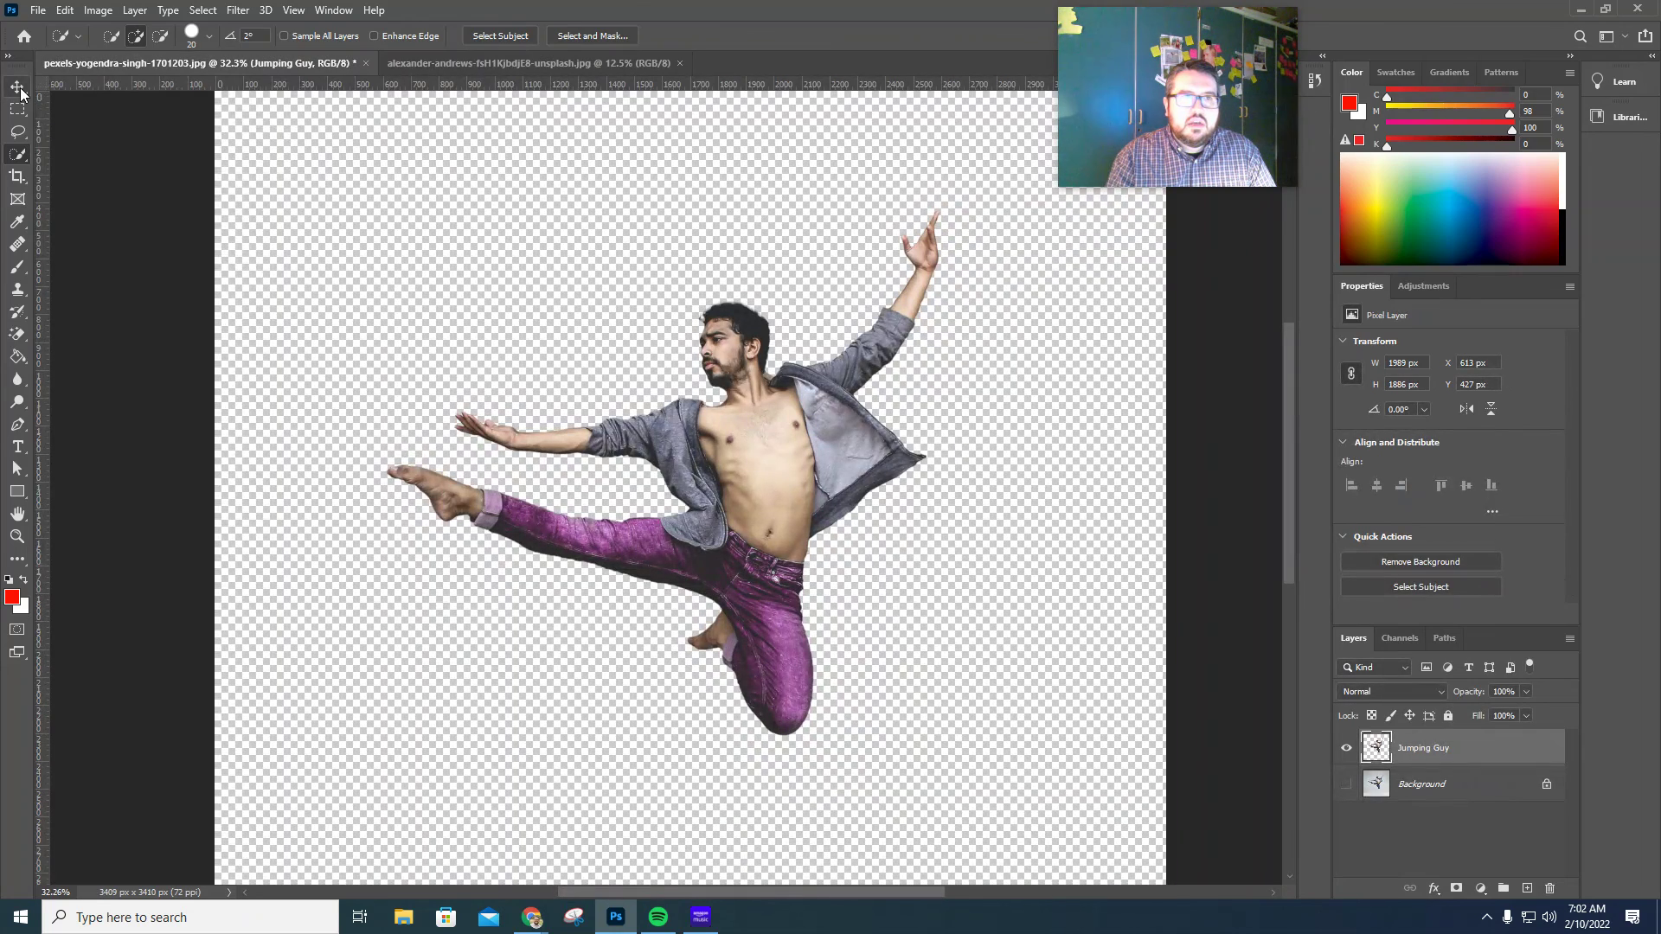
{"action": "left_click", "coordinate": [17, 87]}
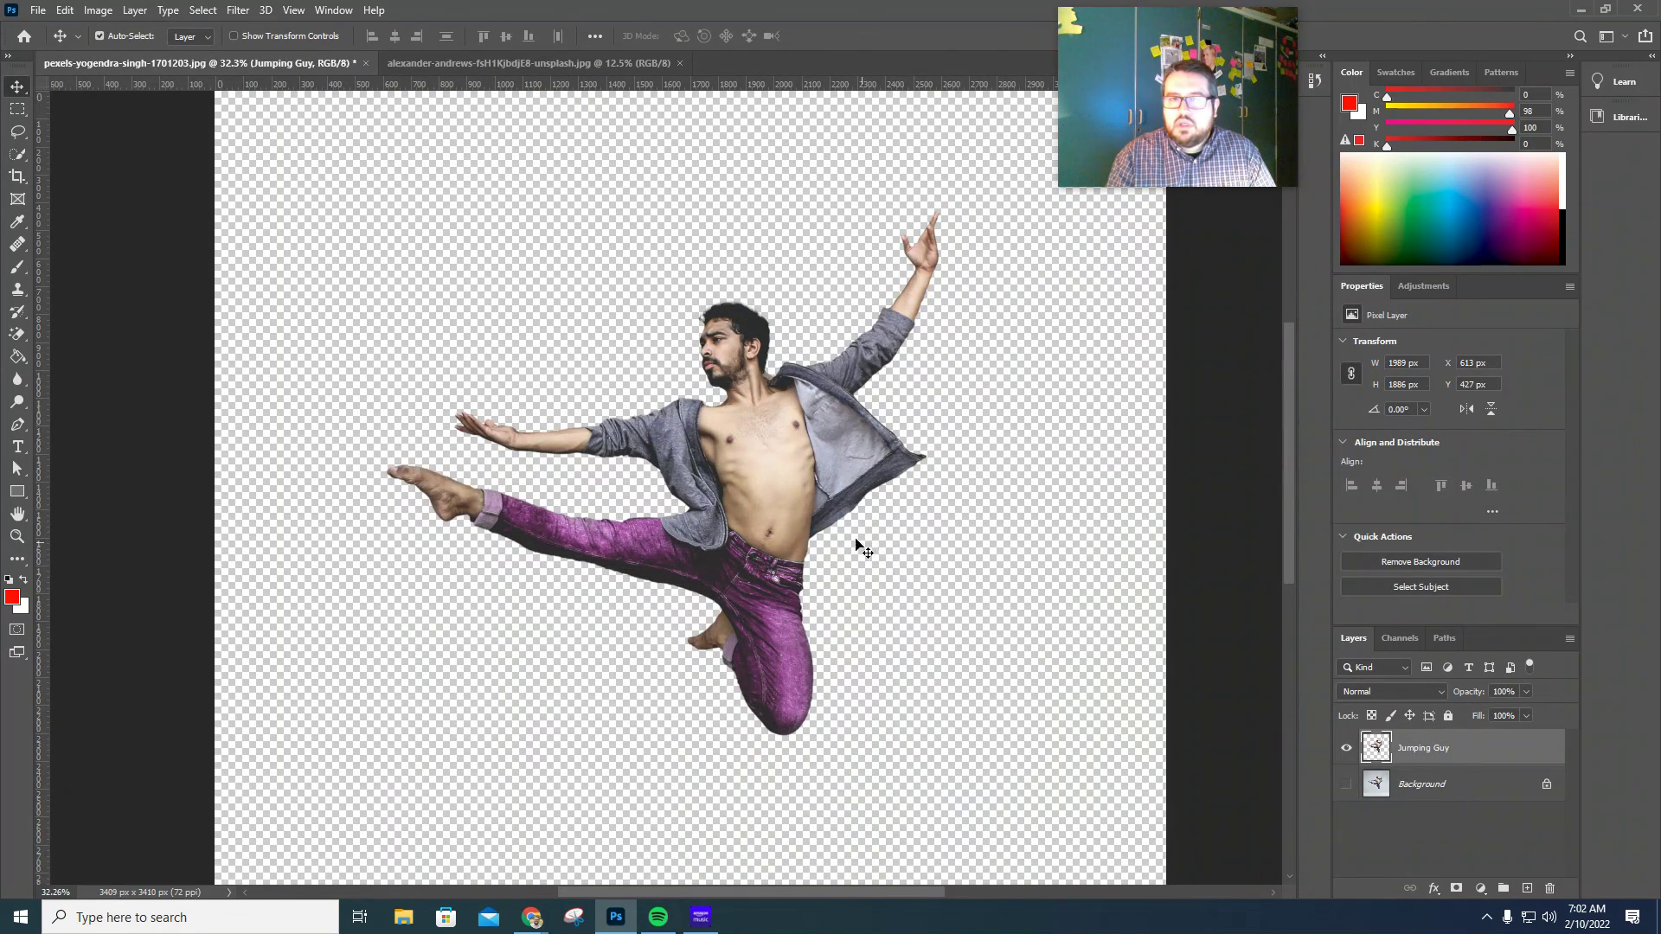